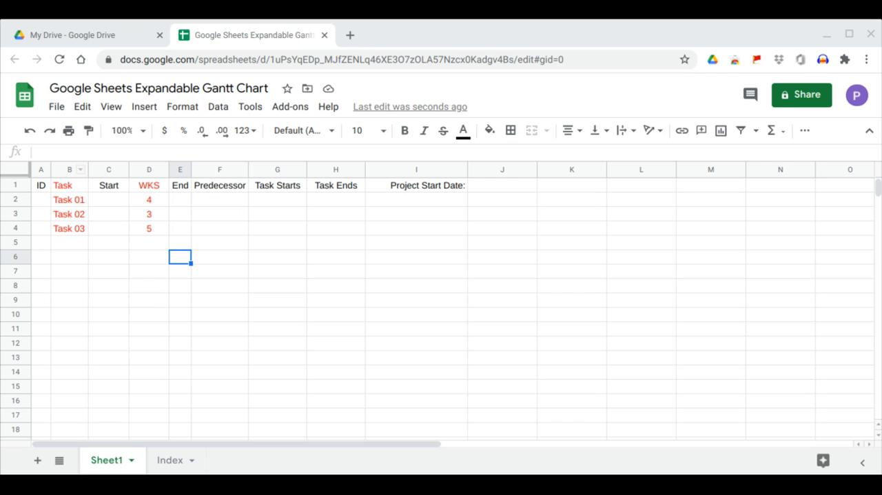
Insert a chart based on columns B through D, from Task to WKS
drag(148, 171, 76, 172)
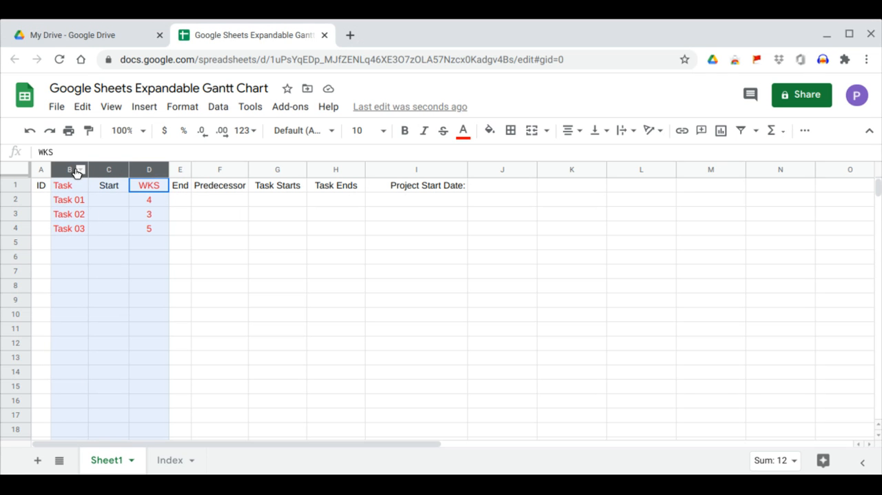
click(140, 110)
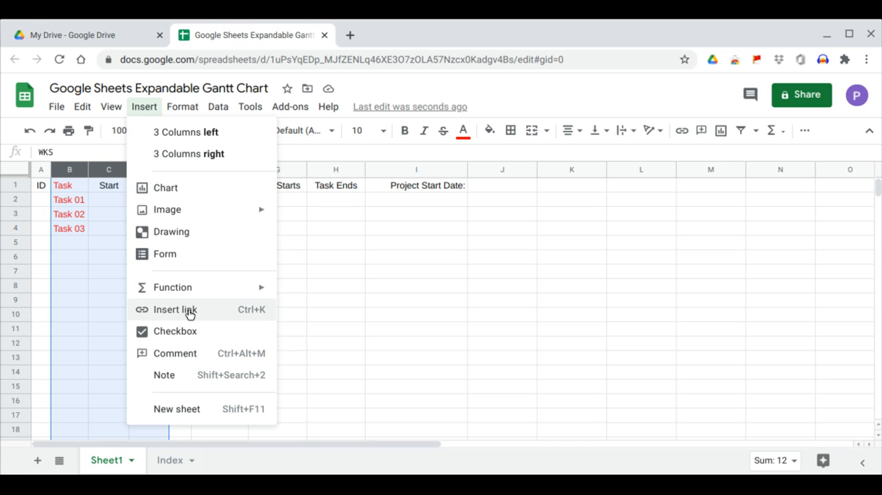
click(182, 196)
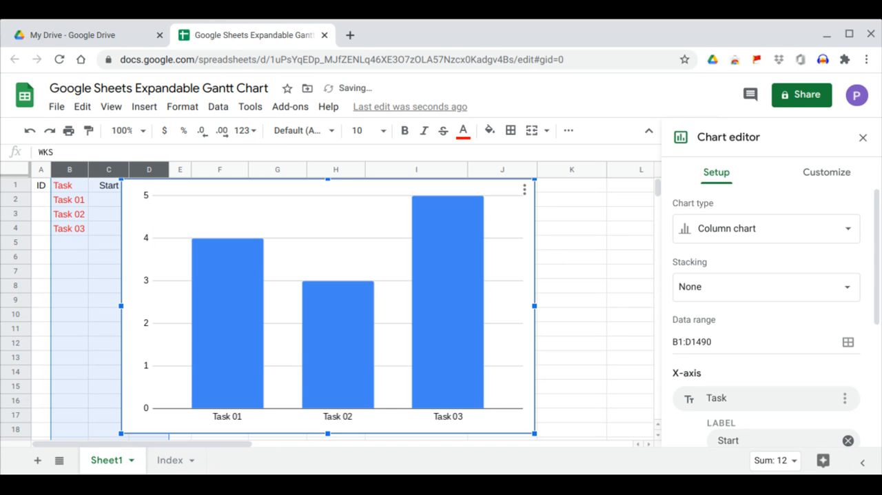
Change the chart type to a stacked bar chart and close the chart editor
click(731, 238)
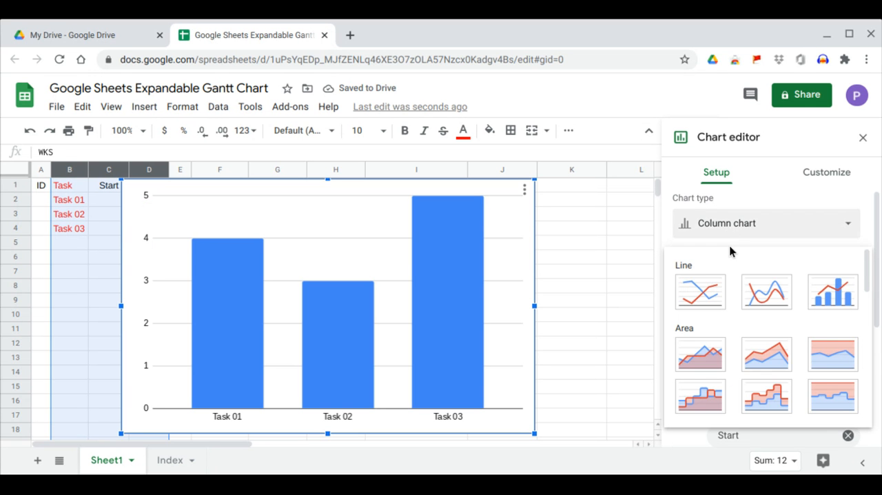
scroll(731, 249, down, 3)
scroll(731, 251, down, 4)
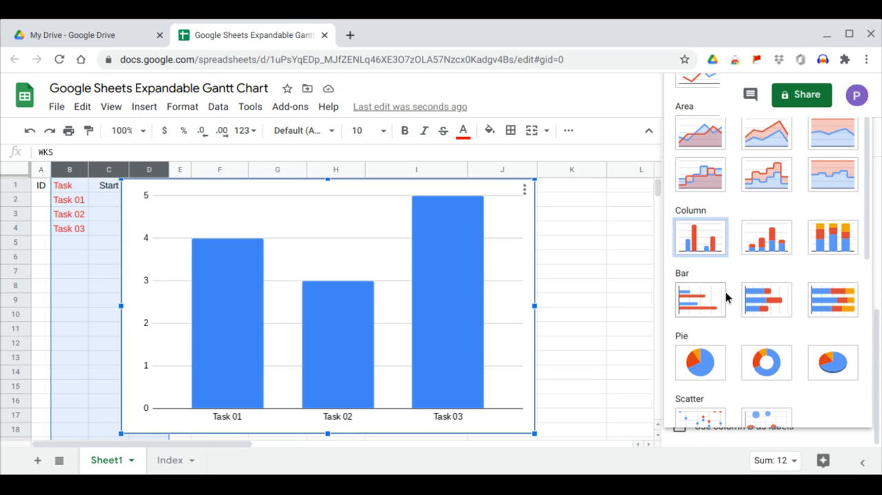
click(767, 299)
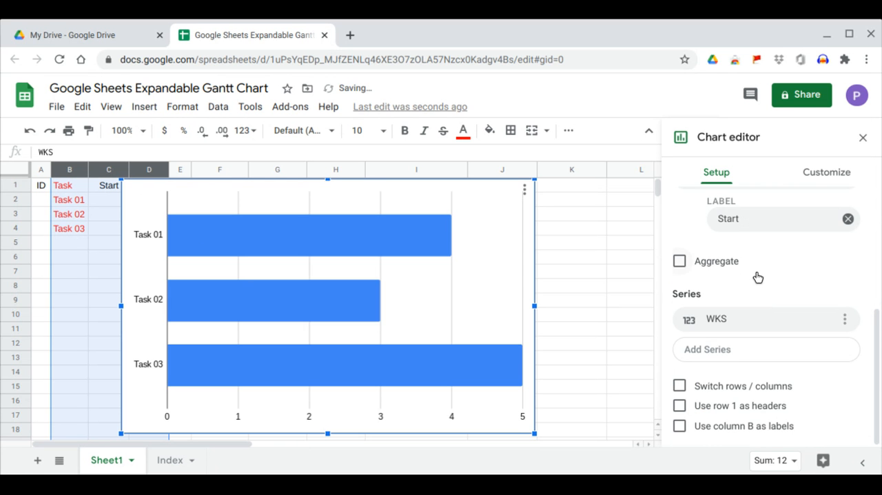
scroll(757, 277, up, 2)
scroll(757, 277, up, 4)
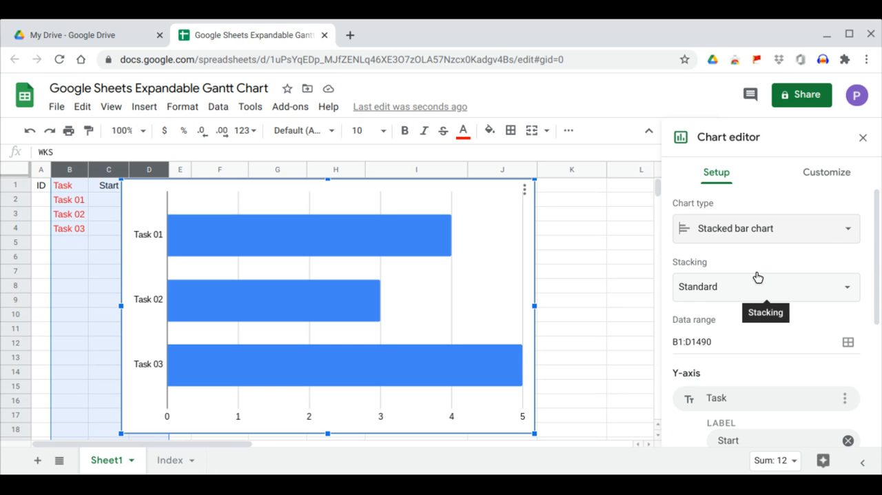
scroll(757, 277, down, 2)
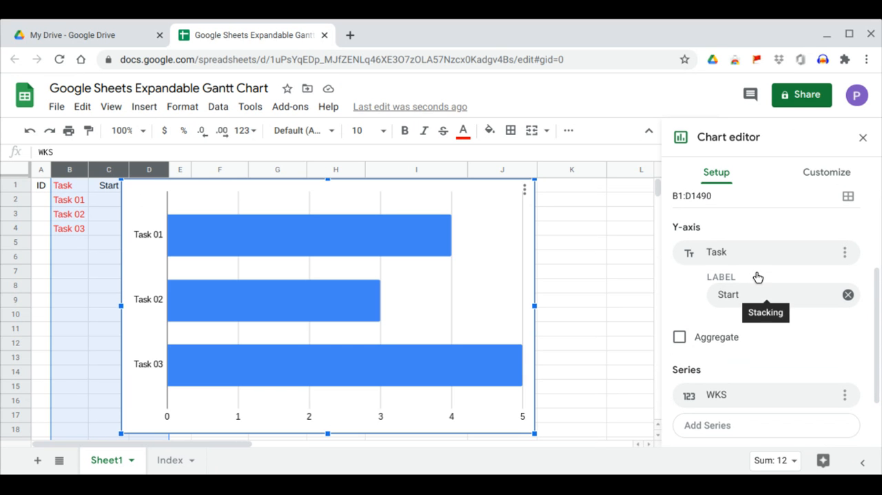
click(862, 138)
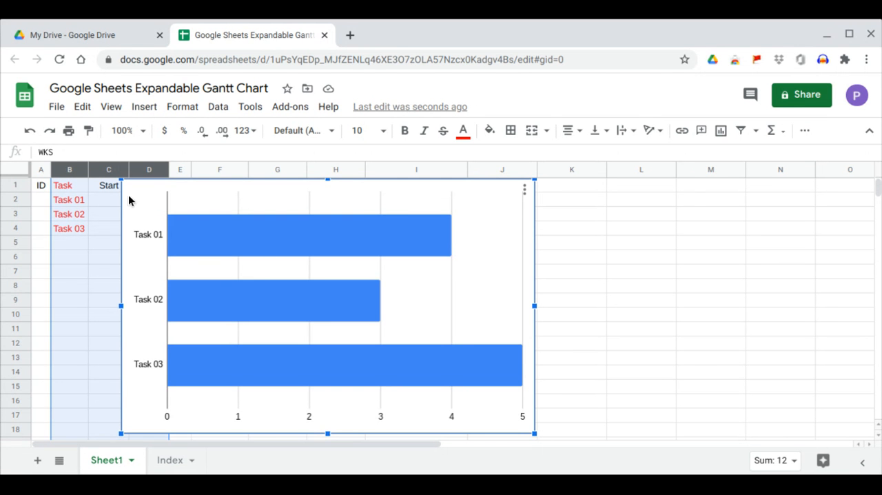
Shrink the chart, move it beneath the Project Start Date header in column I, and widen it to reach column O
drag(131, 198, 158, 229)
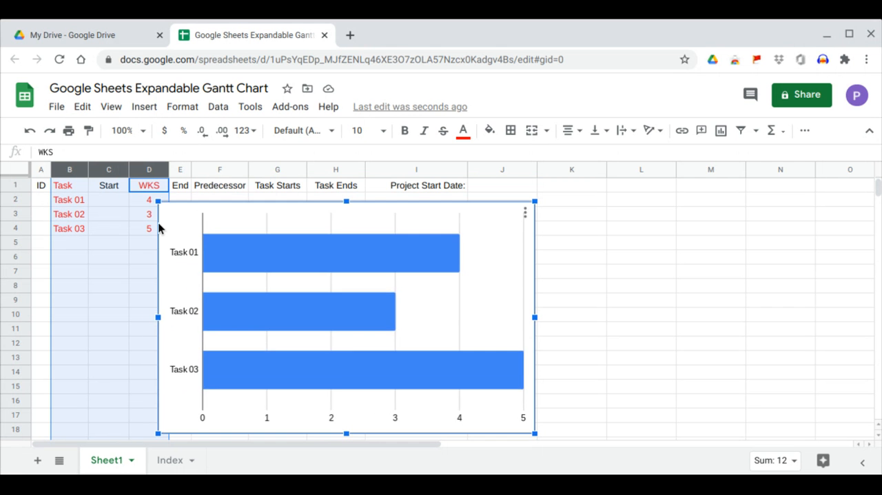
drag(247, 242, 475, 240)
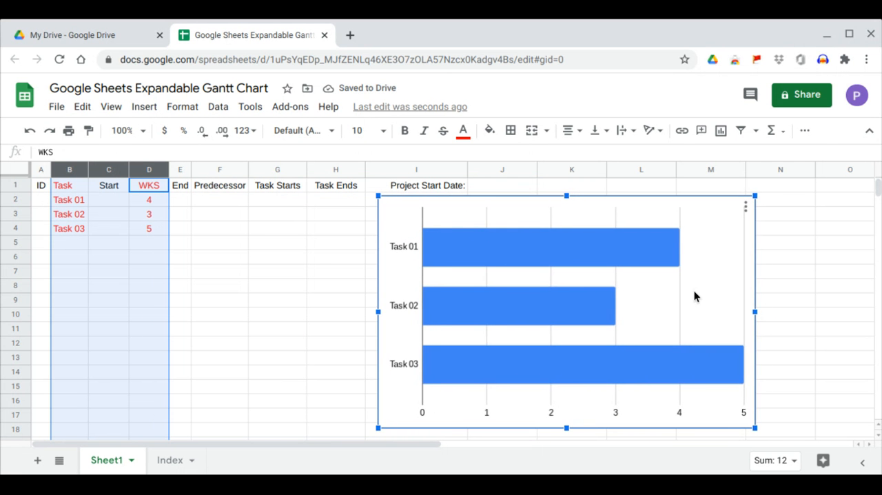
drag(756, 310, 838, 308)
click(77, 237)
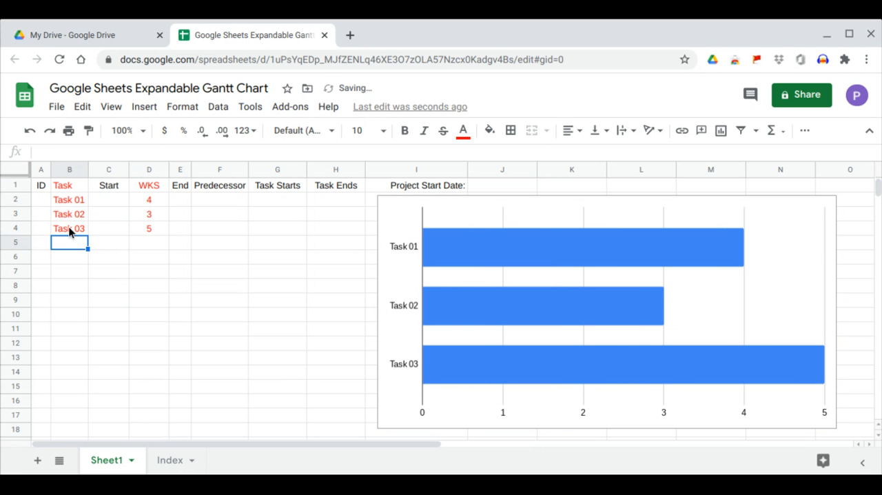
Number the tasks in the ID column by entering =SEQUENCE(COUNTA(B2:B),1,1,1) in cell A2
click(44, 202)
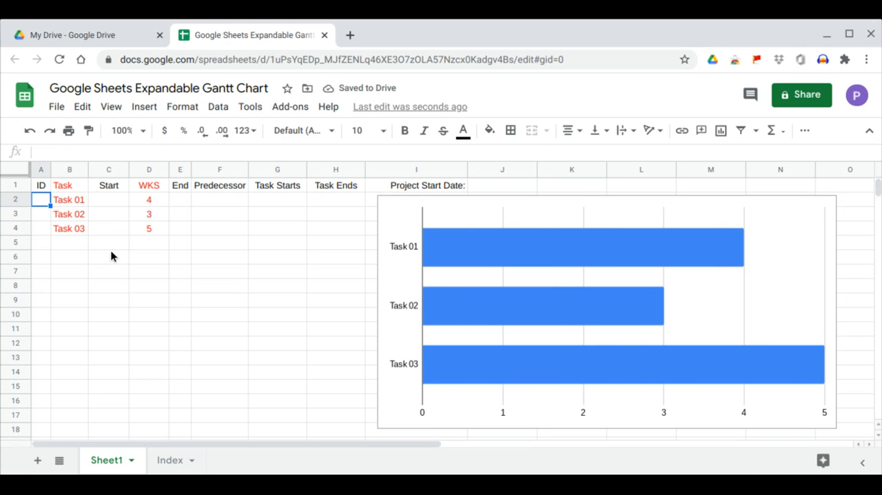
text(=)
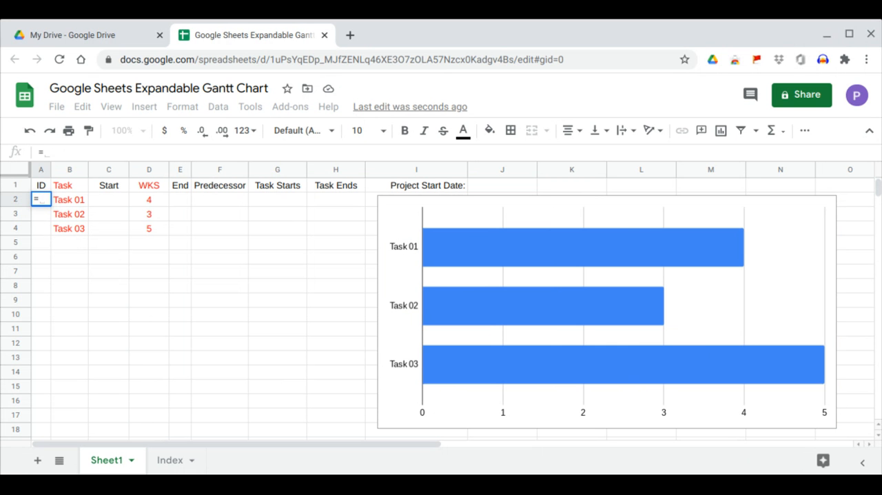
text(seq)
key(Tab)
text(c)
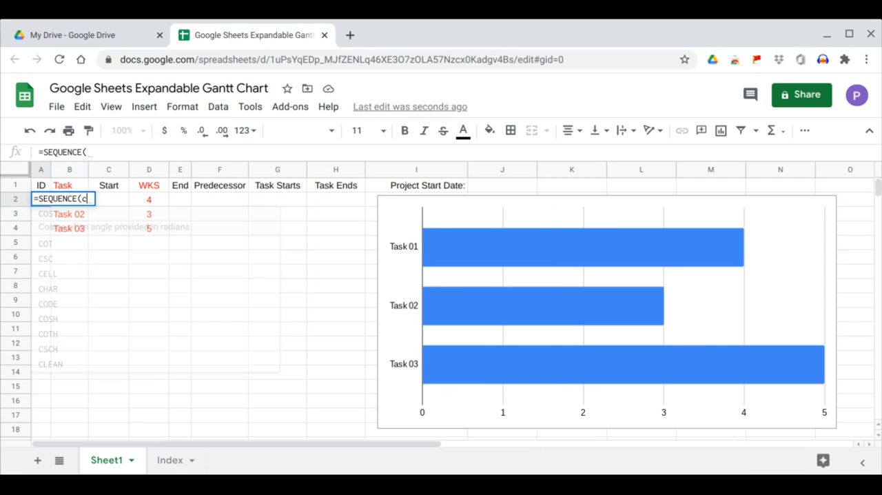
text(ounta)
key(Tab)
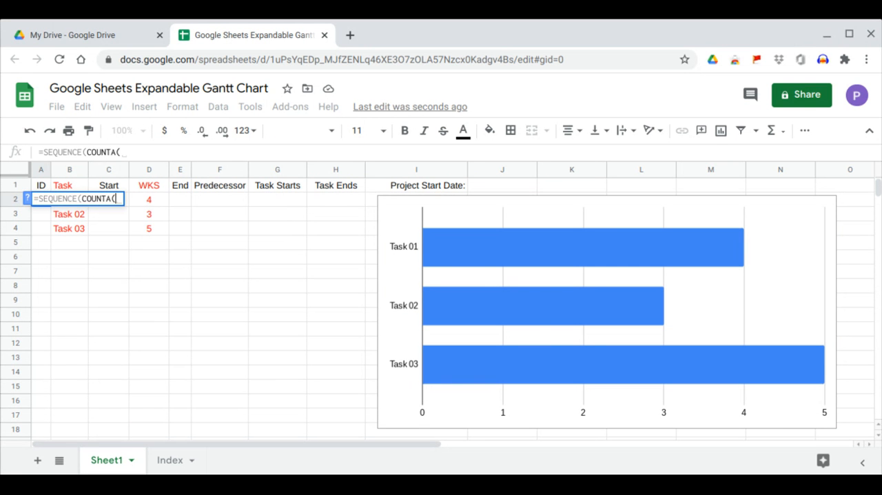
text(b)
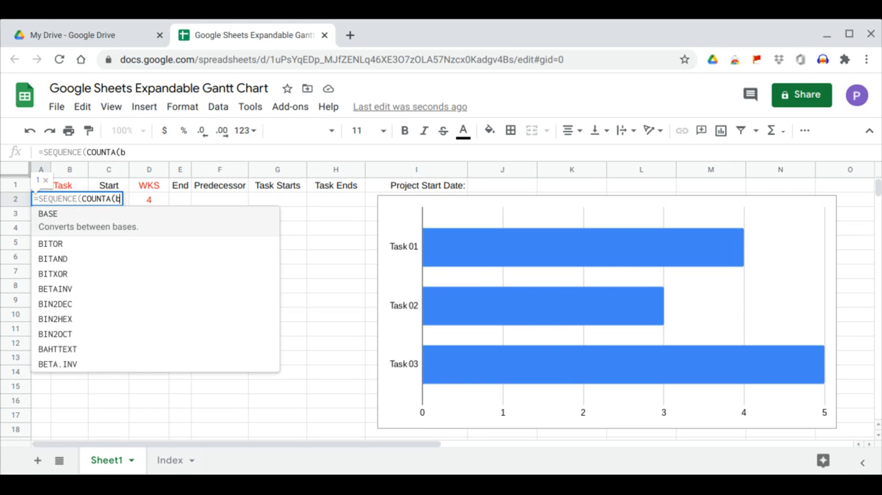
text(2:b))
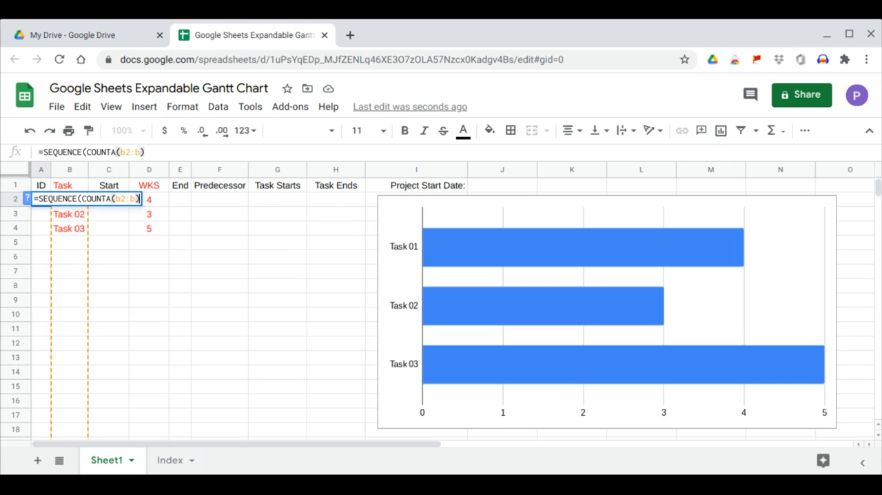
text(,1)
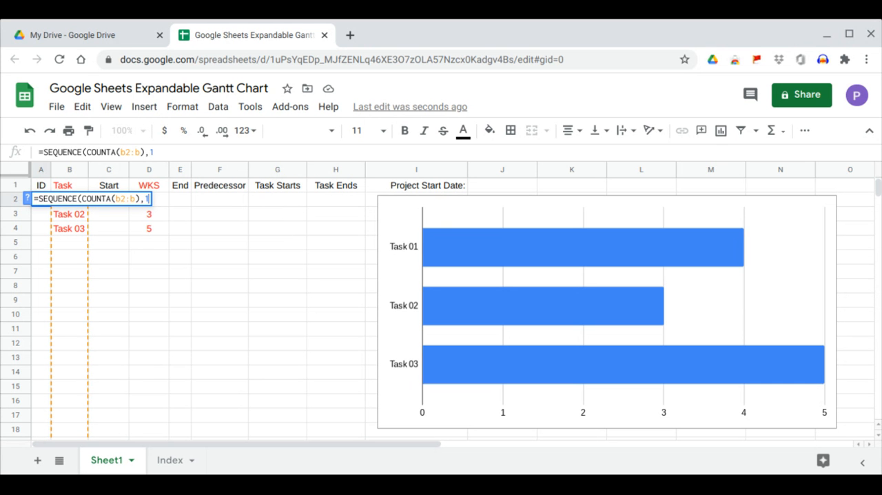
text(,1,1))
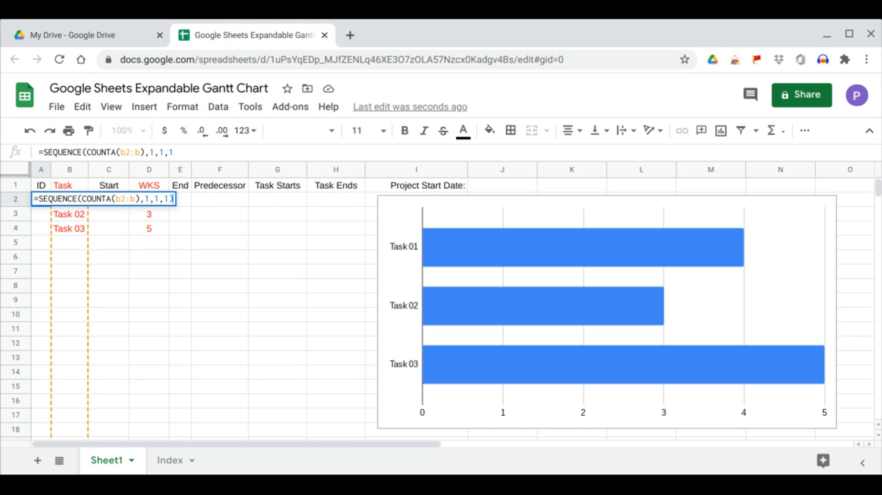
key(Return)
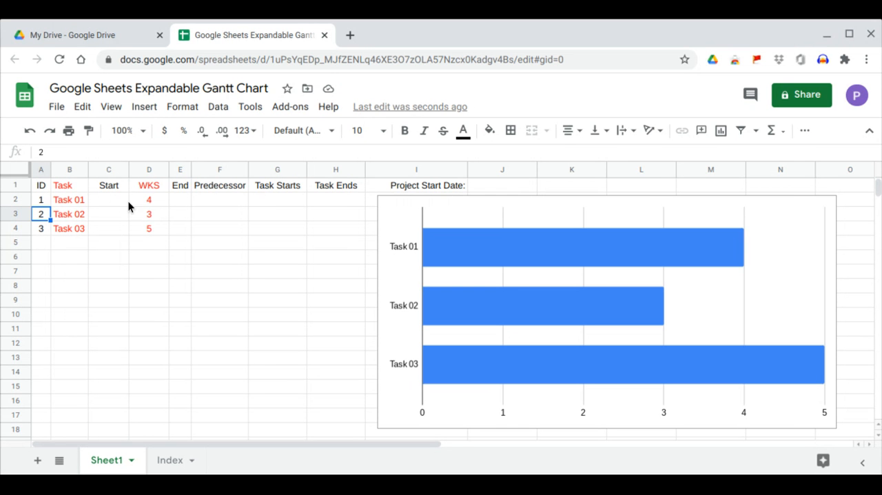
Start a data validation rule for the Predecessor column and set its cell range to Sheet1!F2:F
click(224, 199)
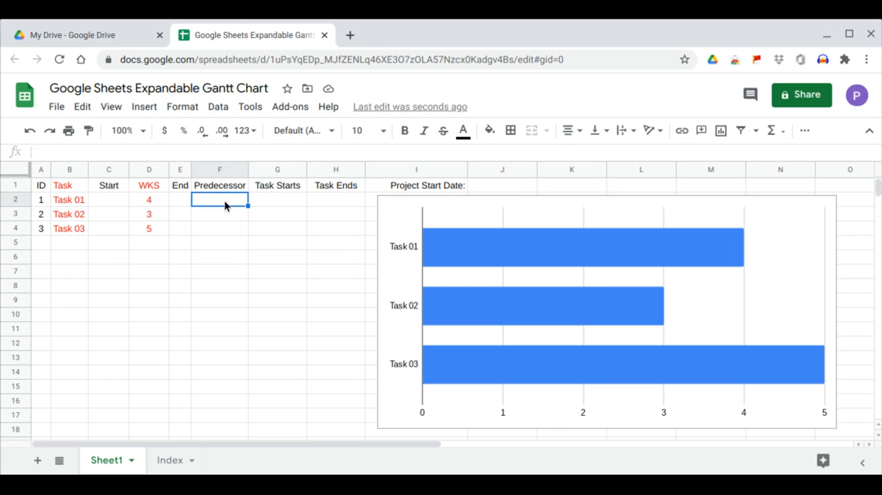
drag(224, 200, 228, 333)
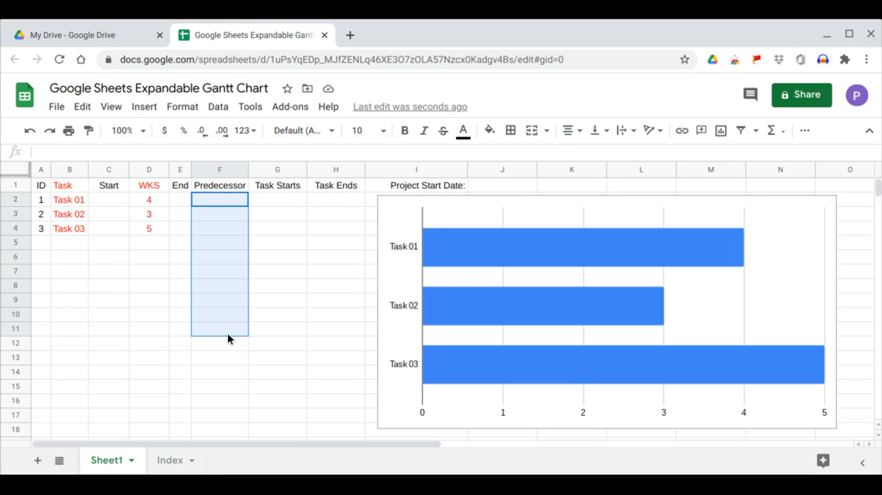
click(151, 112)
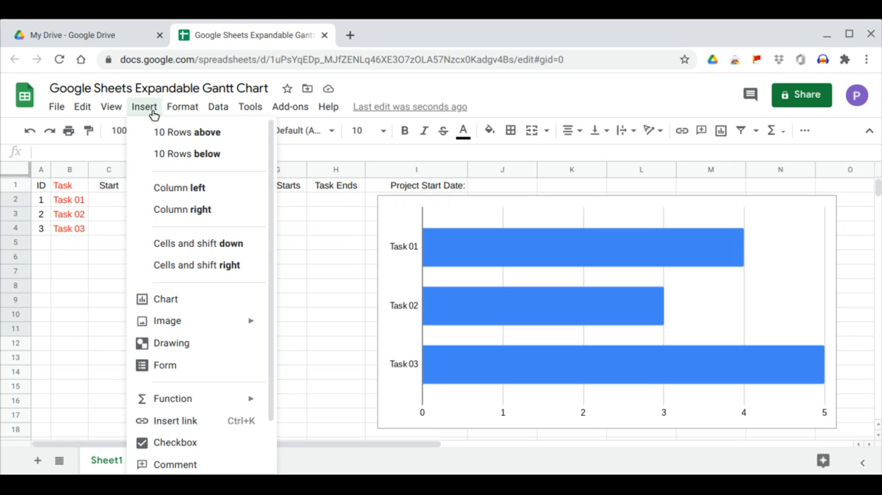
mouse_move(212, 110)
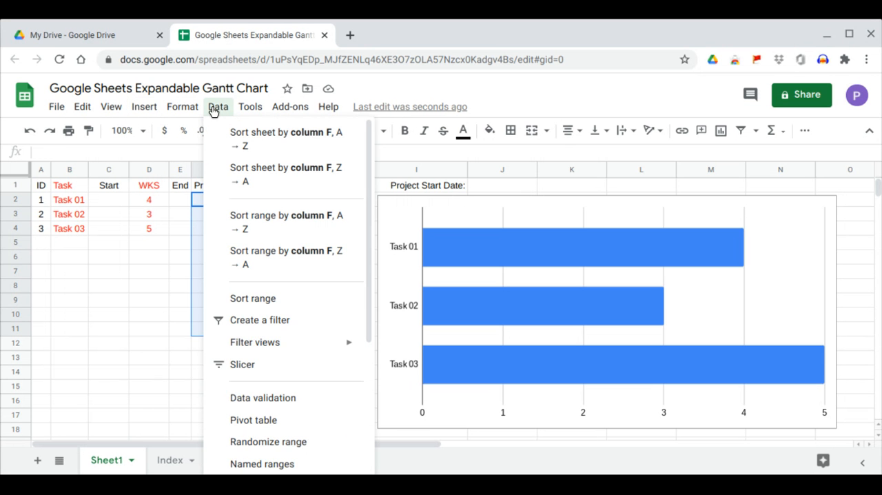
click(274, 342)
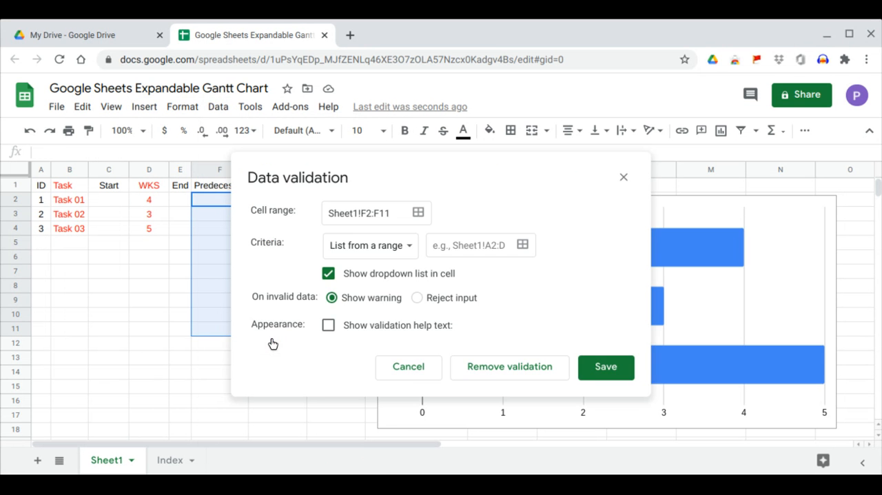
click(397, 213)
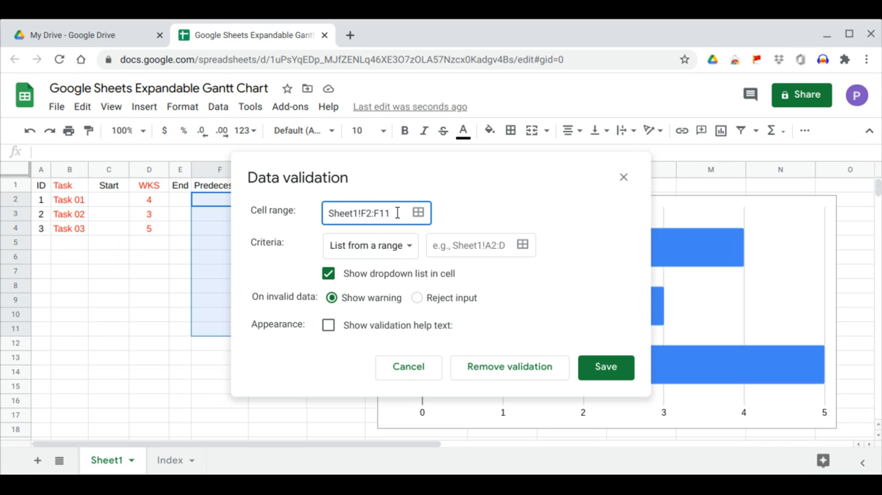
key(BackSpace)
key(BackSpace)
Set the validation's list source to A2:A, save the rule, and check the dropdown options in cell F5
click(522, 244)
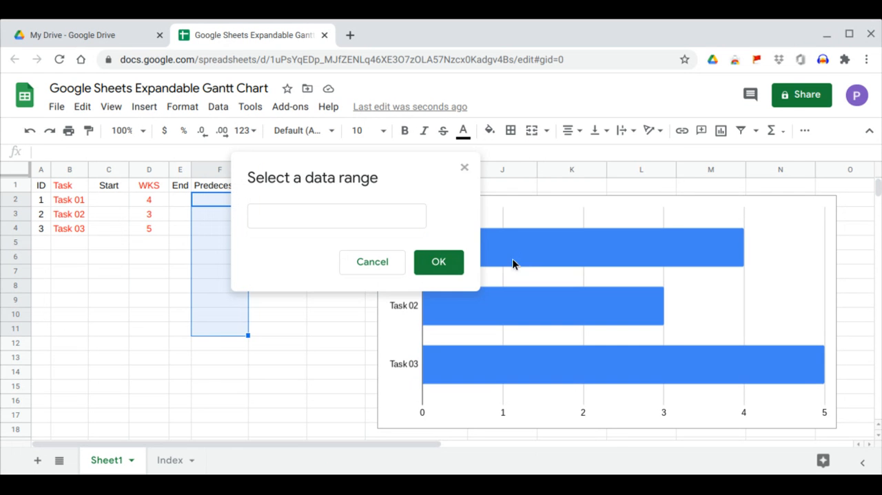
click(355, 218)
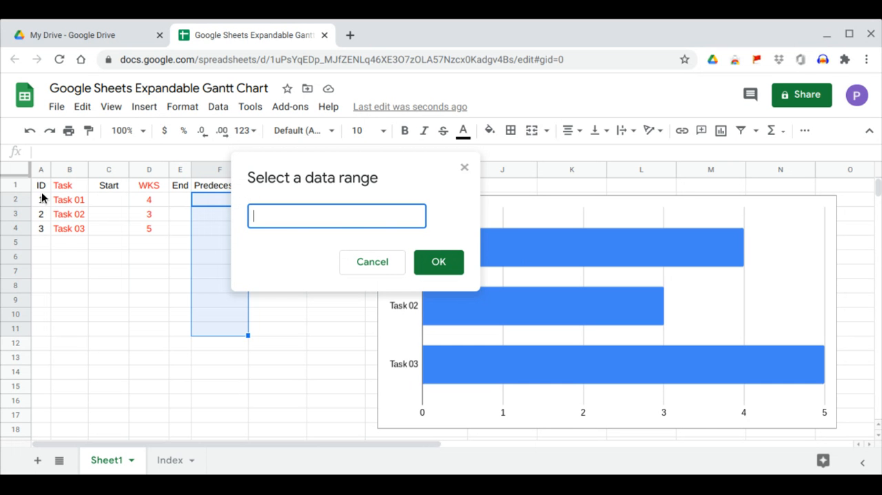
drag(41, 199, 42, 242)
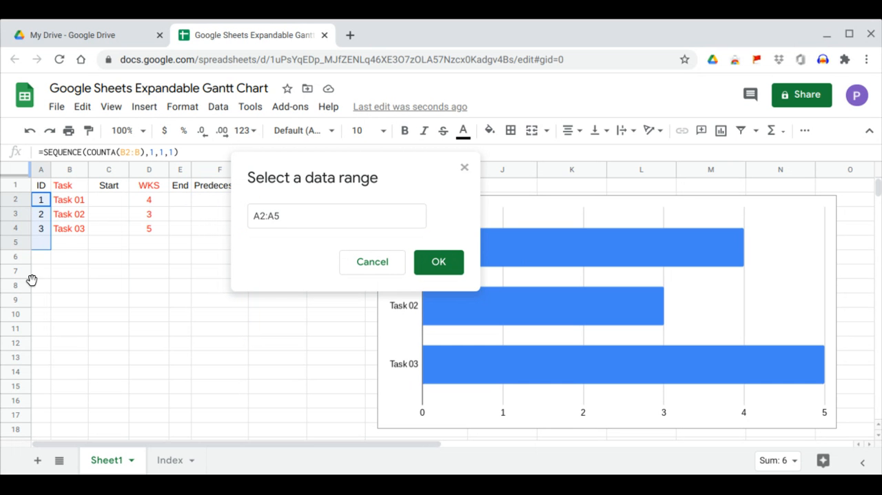
click(320, 213)
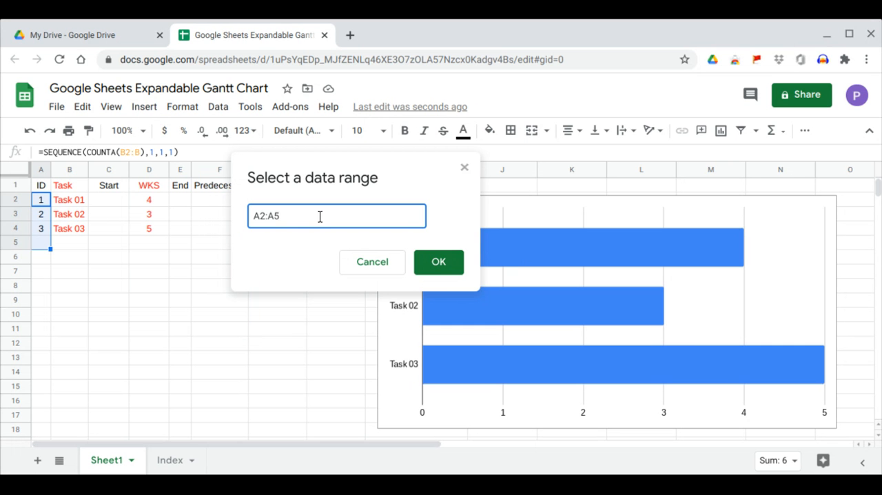
key(BackSpace)
click(438, 262)
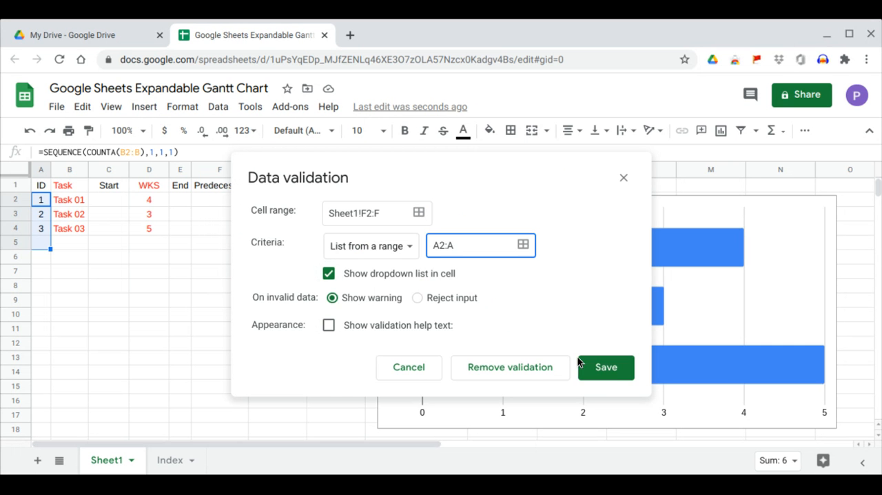
click(612, 371)
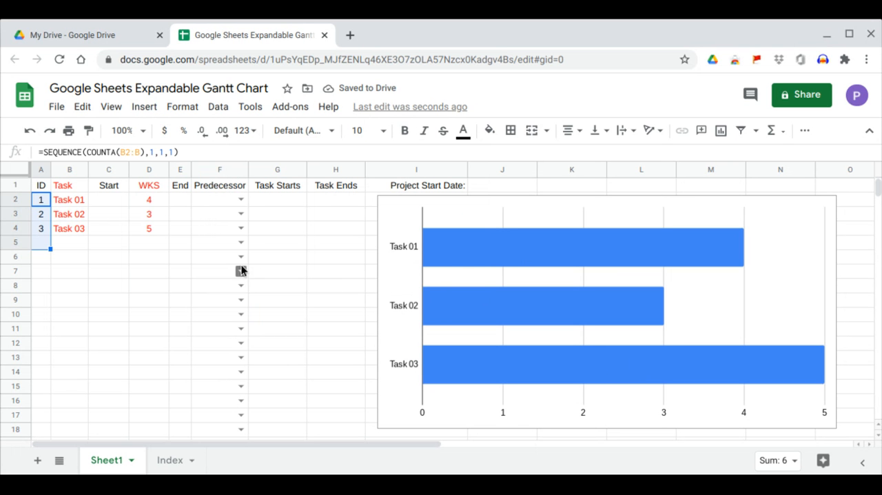
click(241, 245)
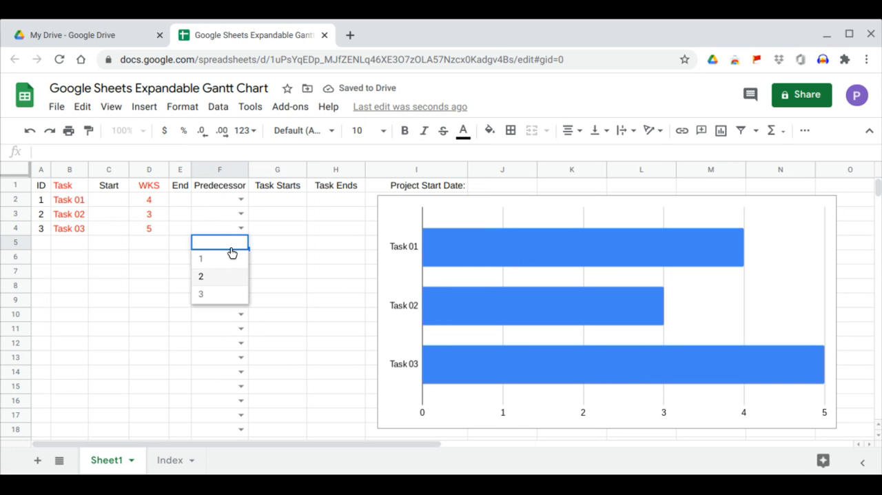
click(297, 260)
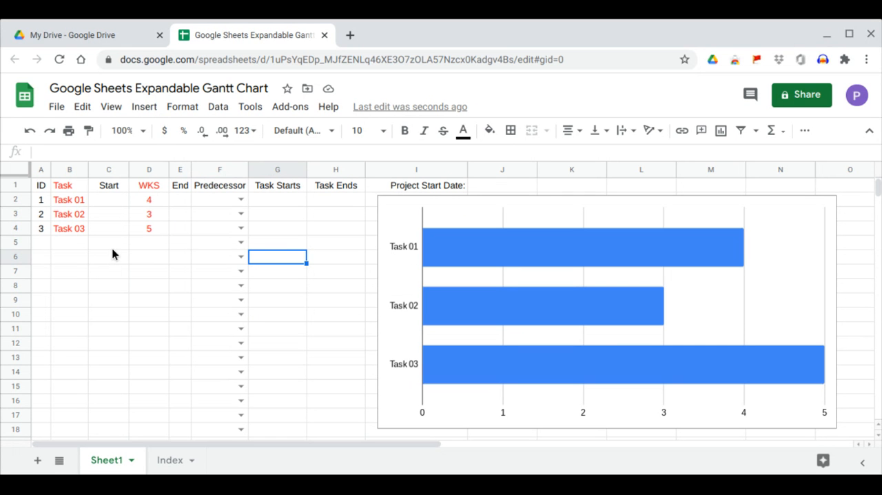
Calculate the End column by entering =ARRAYFORMULA(C2:C+D2:D) in cell E2
click(188, 200)
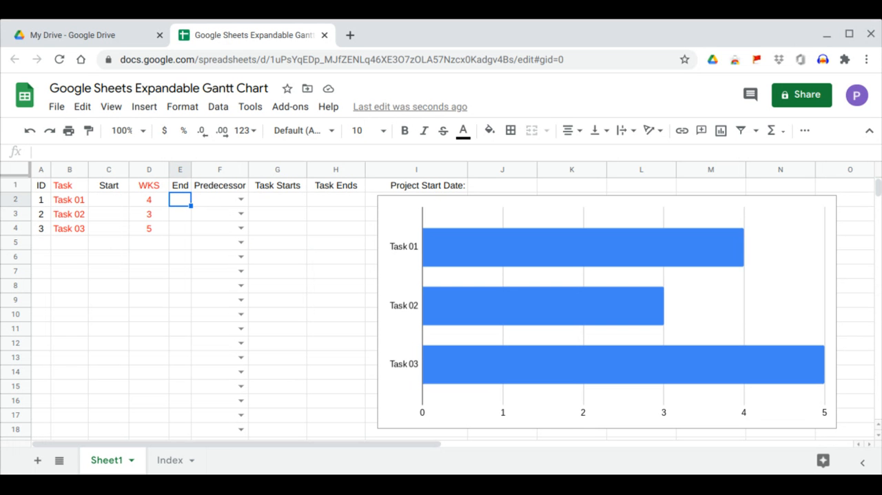
text(=)
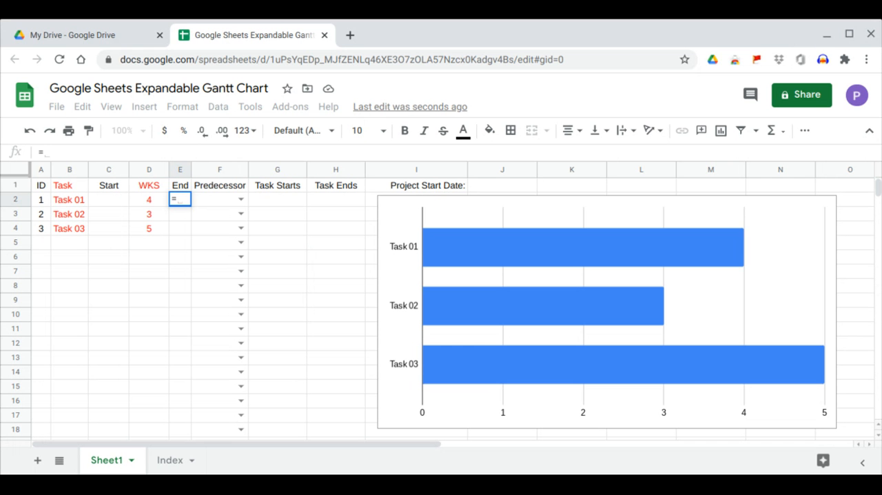
text(arr)
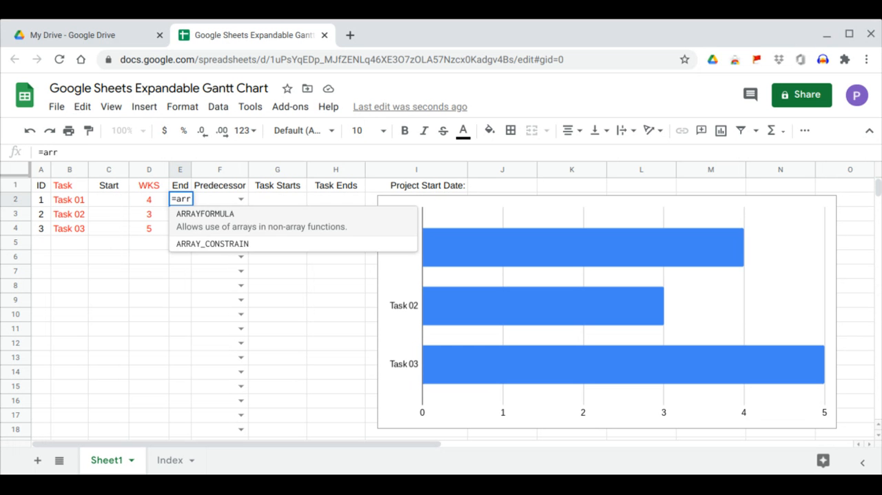
key(Tab)
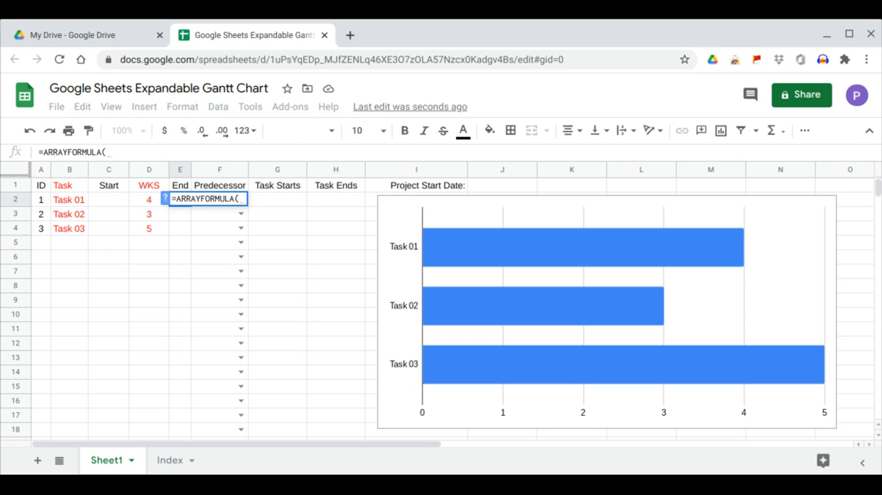
text(c2:)
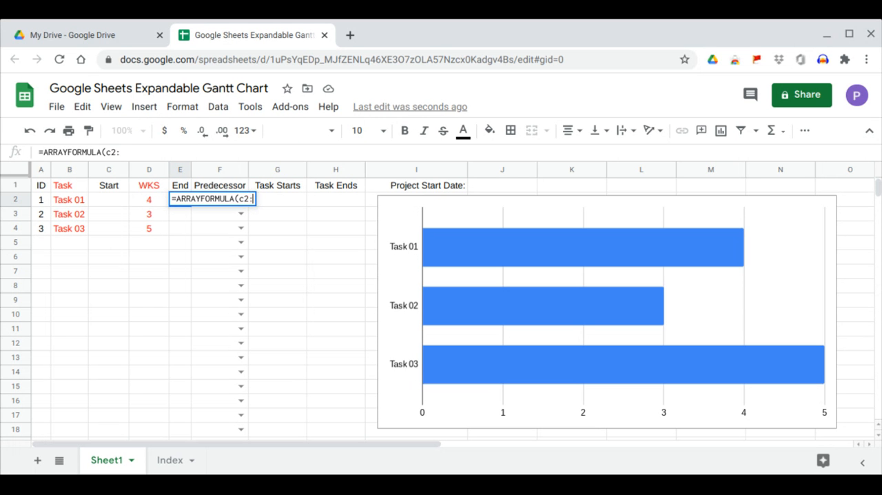
text(c+)
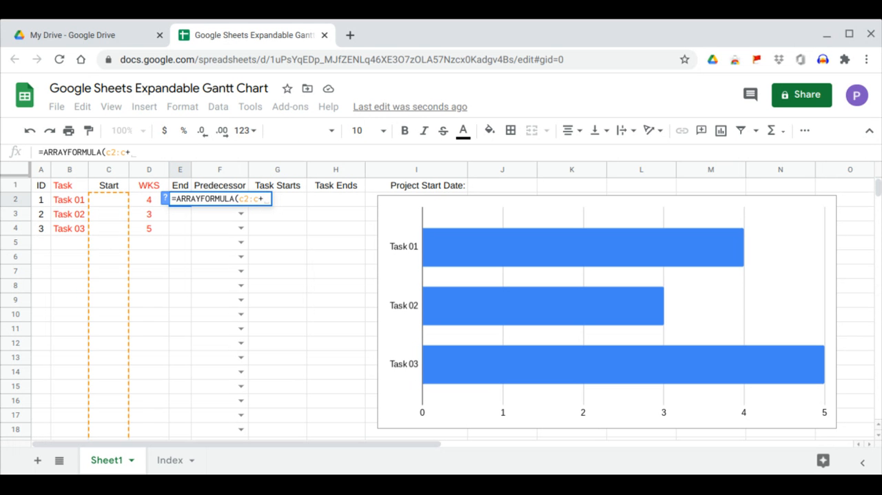
text(d2:)
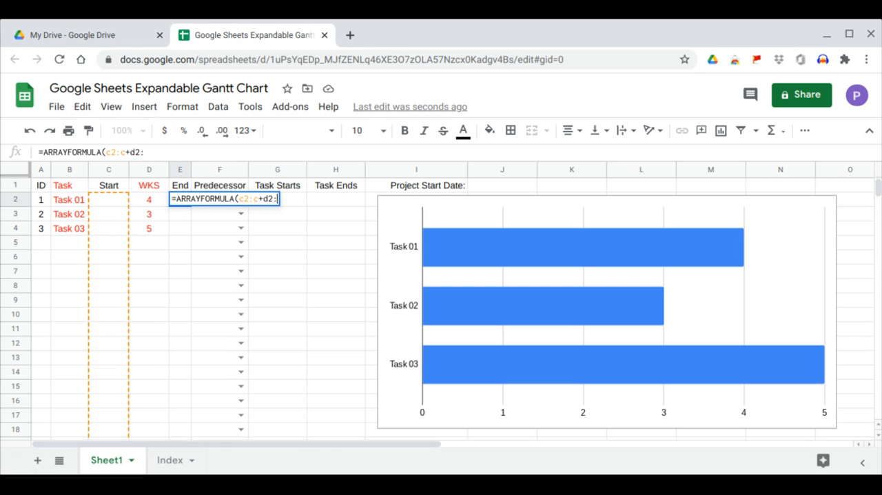
text(d)
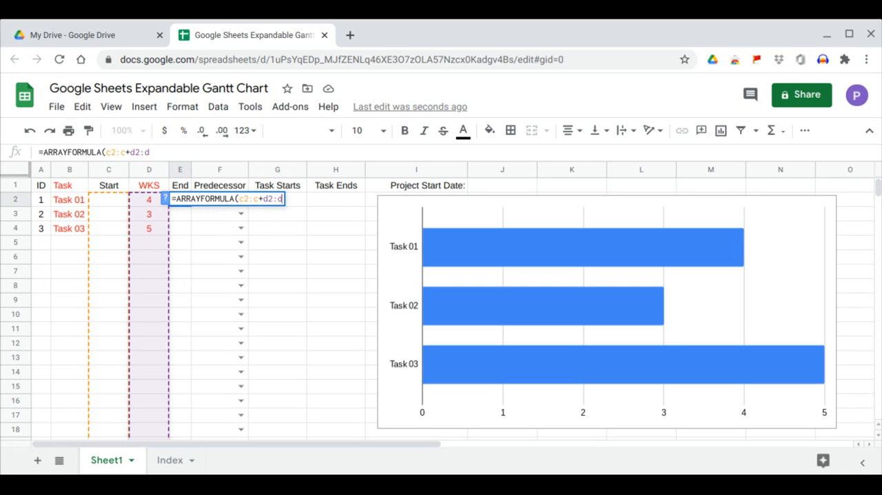
key(Return)
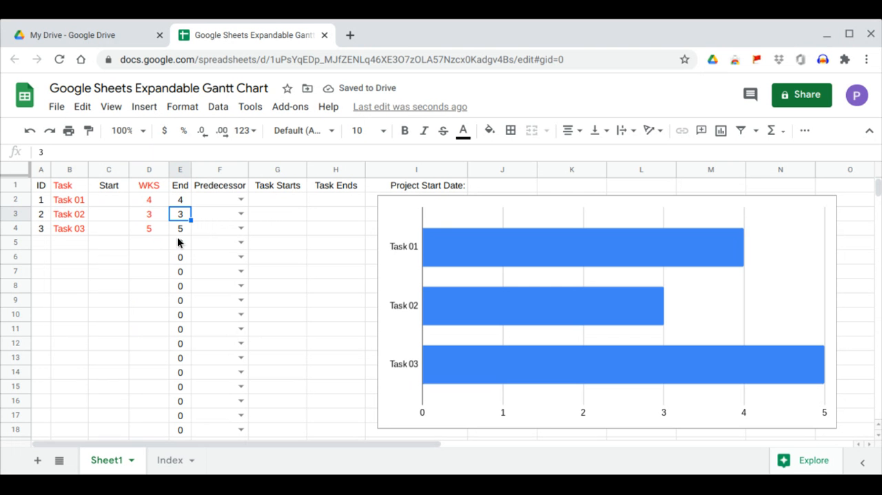
Blank the End values of rows without an ID by changing E2 to =ARRAYFORMULA(IF(A2:A="","",C2:C+D2:D))
drag(179, 241, 172, 290)
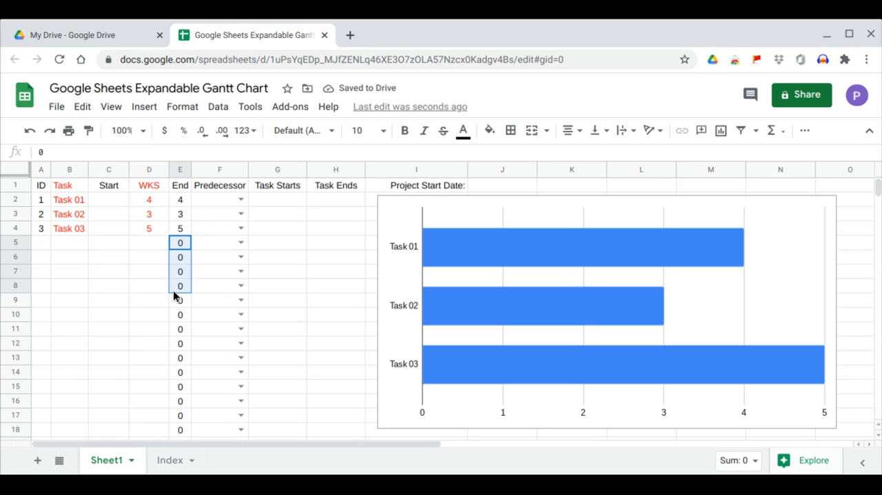
click(185, 199)
click(106, 152)
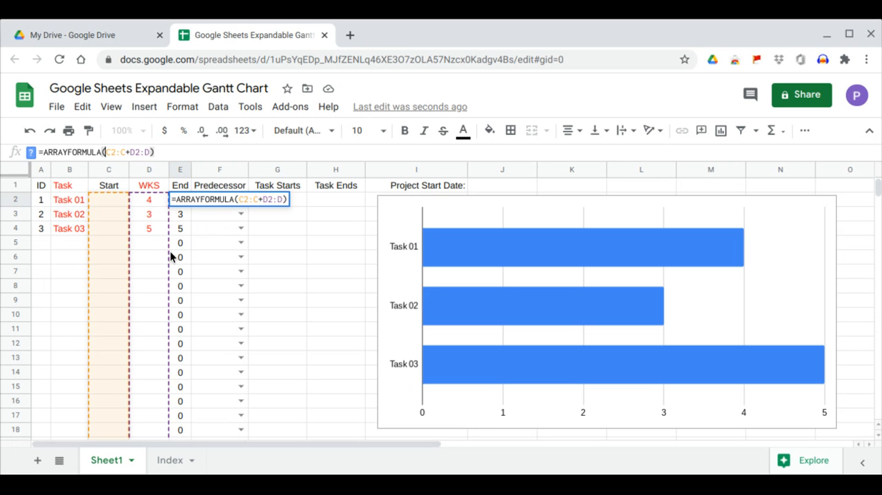
text(IF)
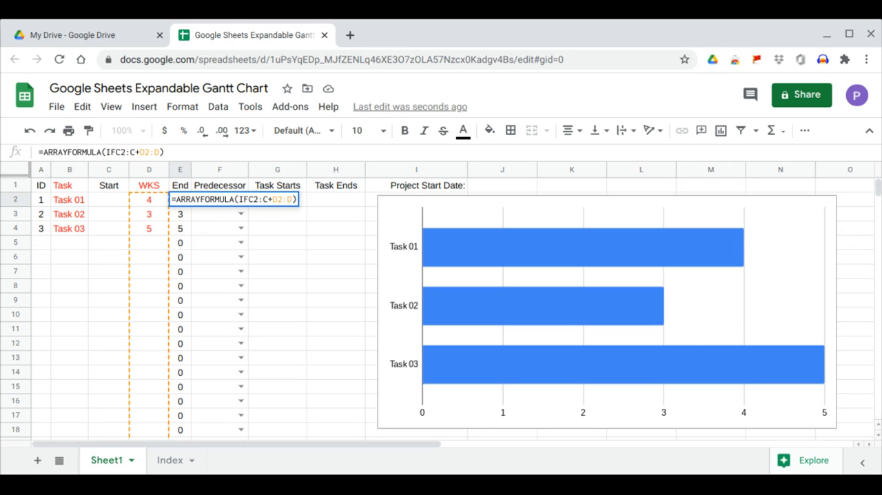
text((,"")
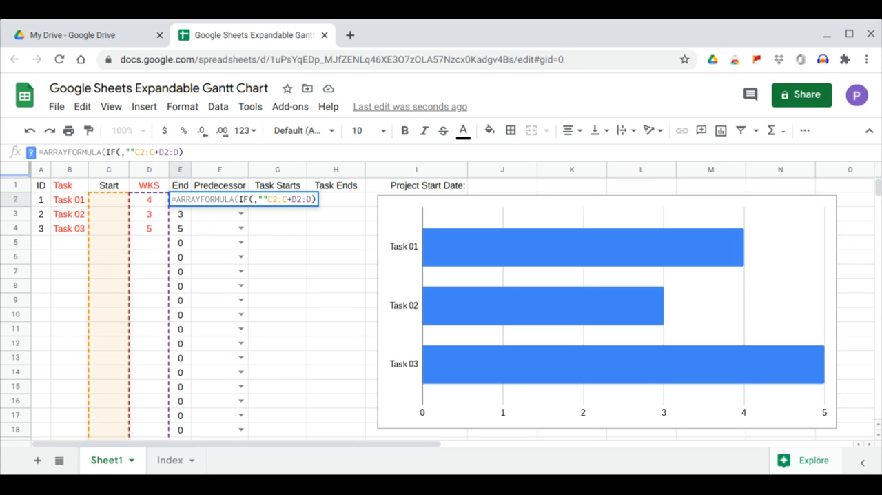
text(,)
key(Left)
key(Left)
key(Left)
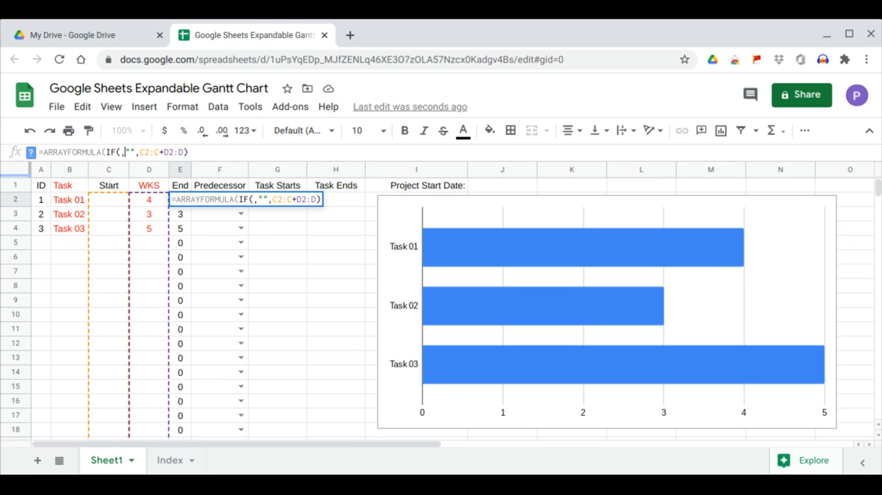
text(a2)
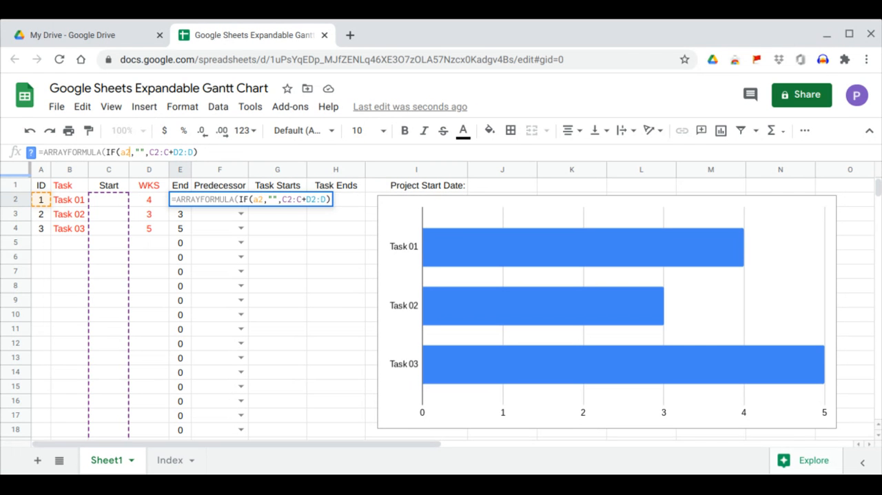
text(:a)
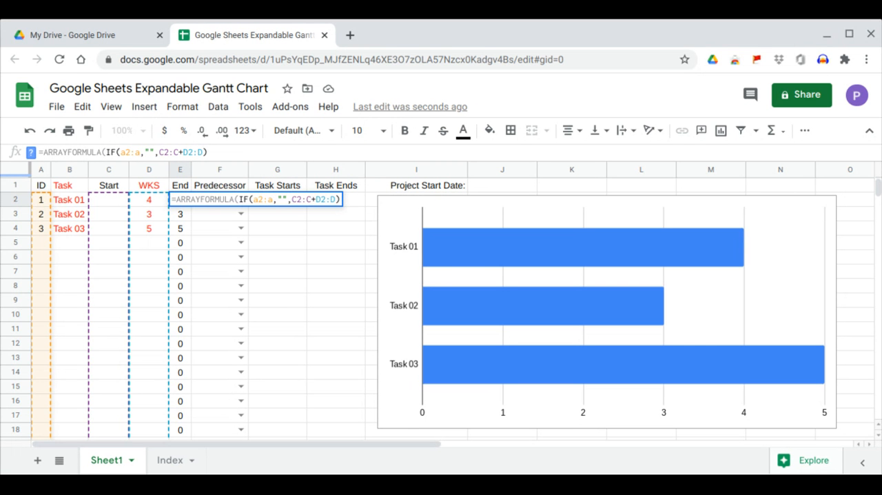
text(= )
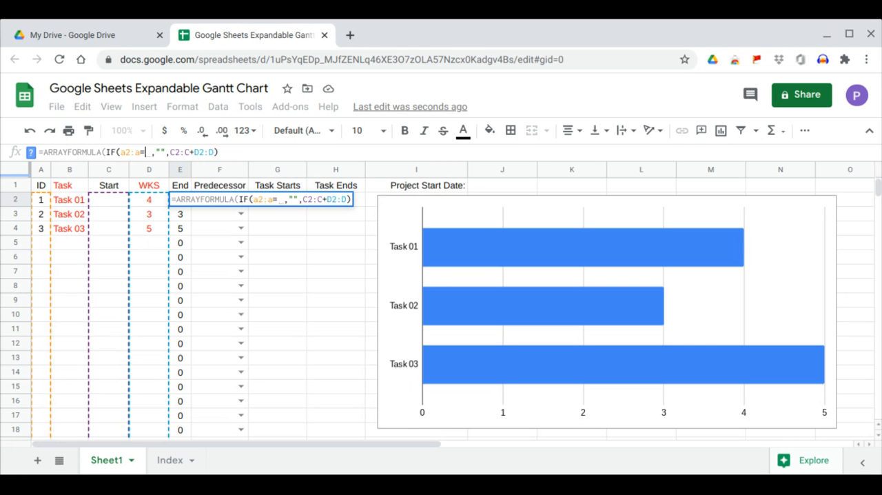
text("")
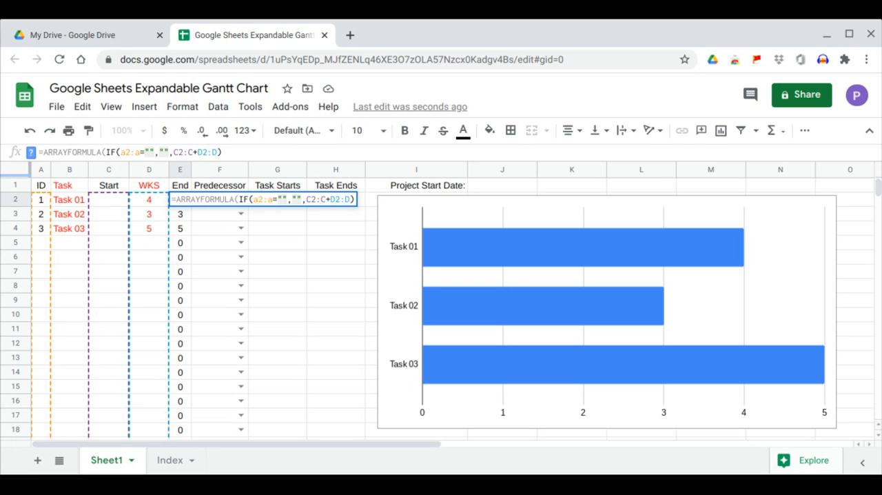
key(Return)
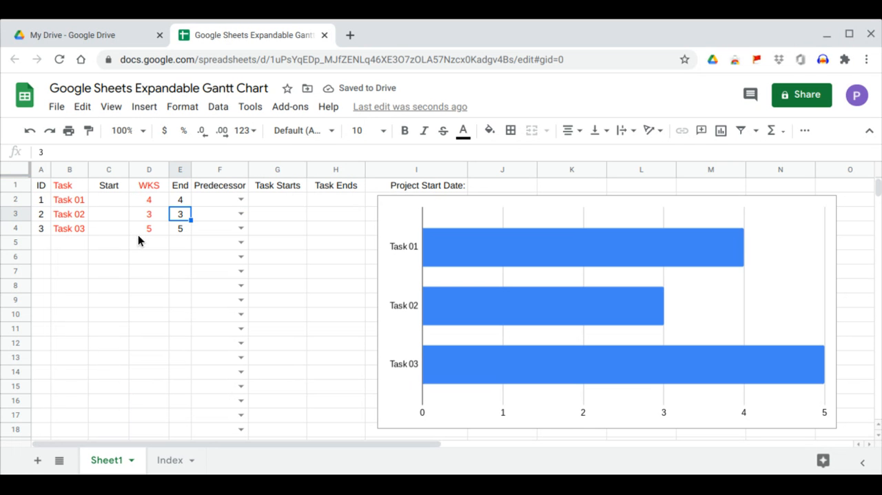
Begin the Start formula in cell C2 with =IFS(F2="","",F2=A2,0, to handle blank and self-referencing predecessors
click(120, 205)
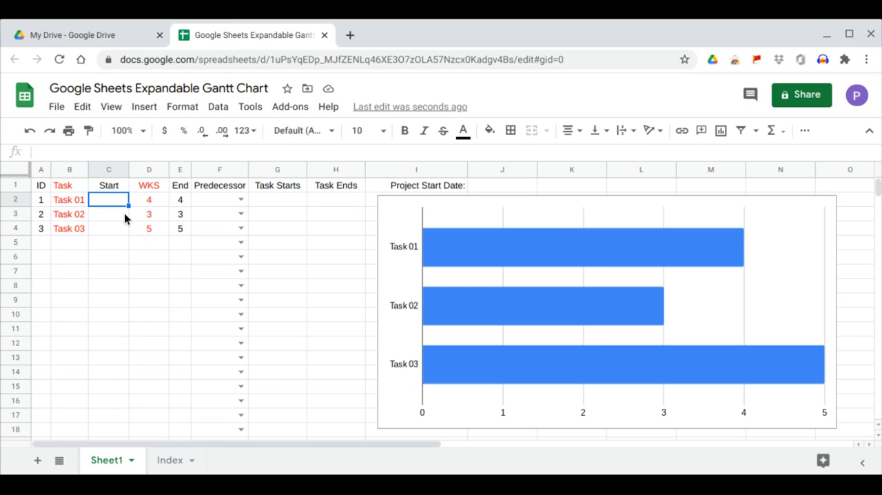
text(=)
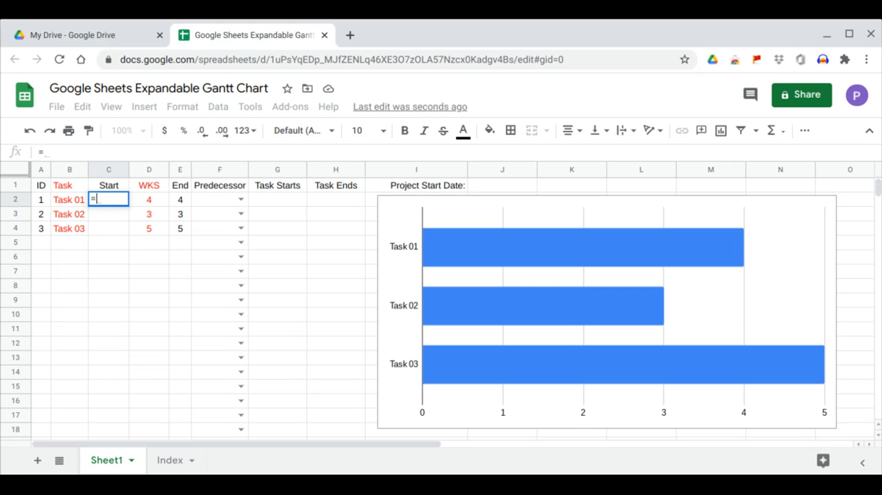
text(IFS()
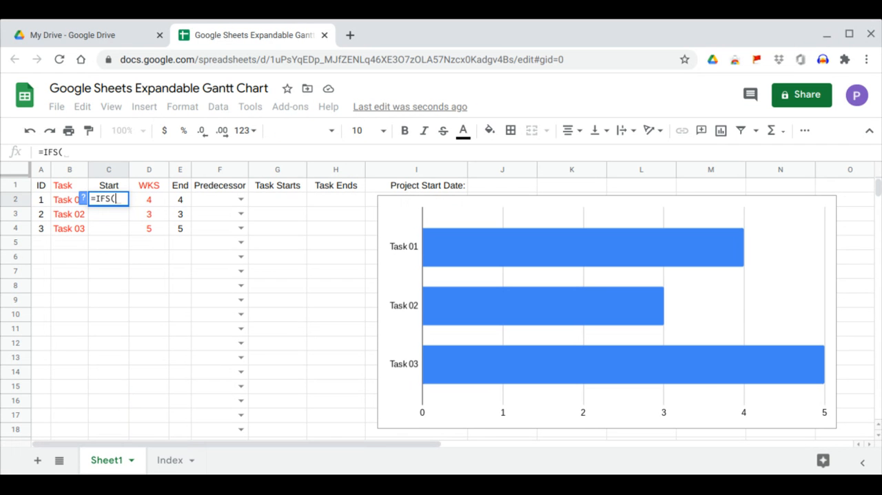
text(f2)
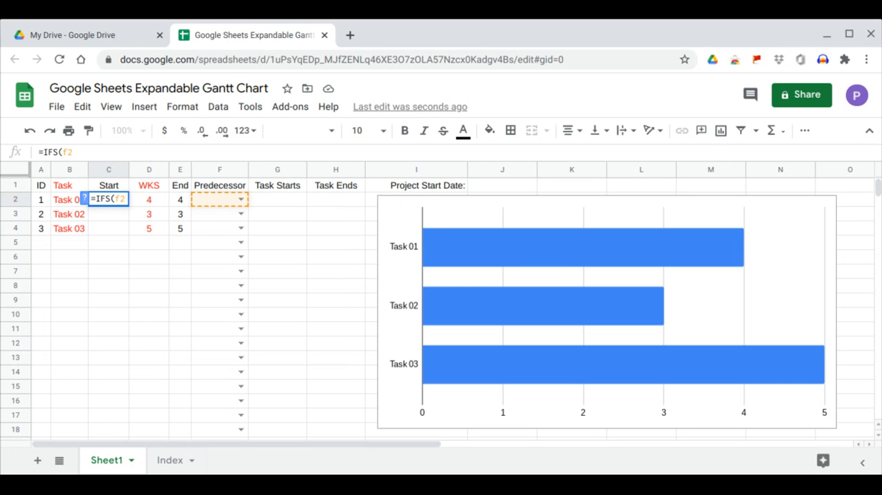
text(=)
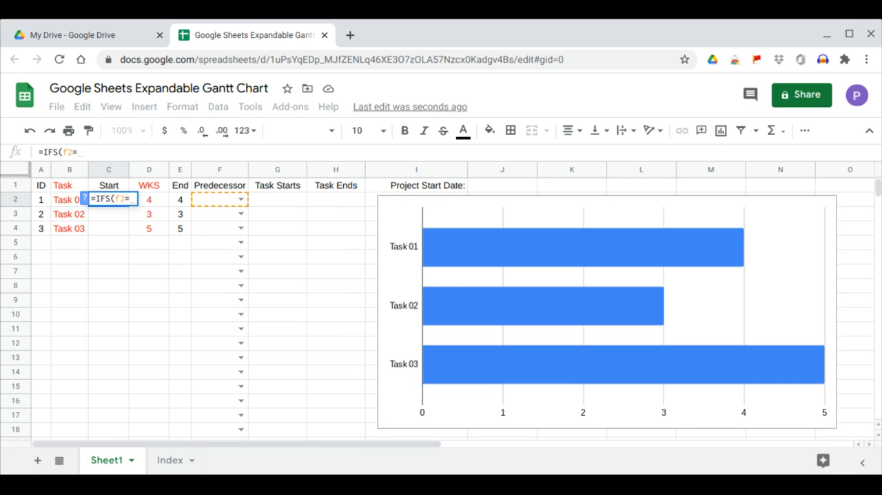
text("","")
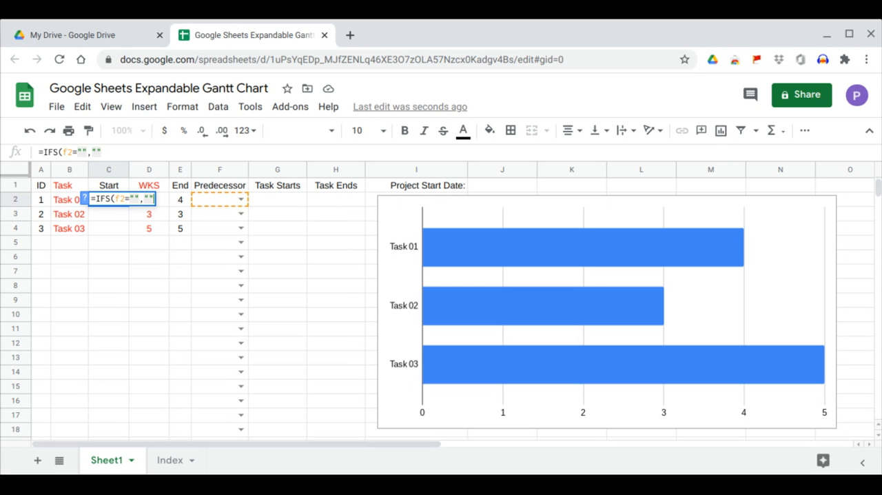
text(,)
text(f2)
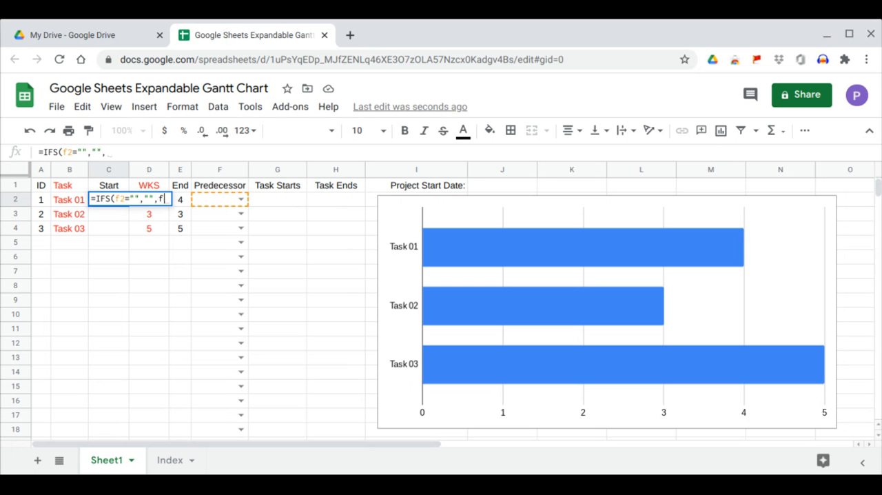
text(=)
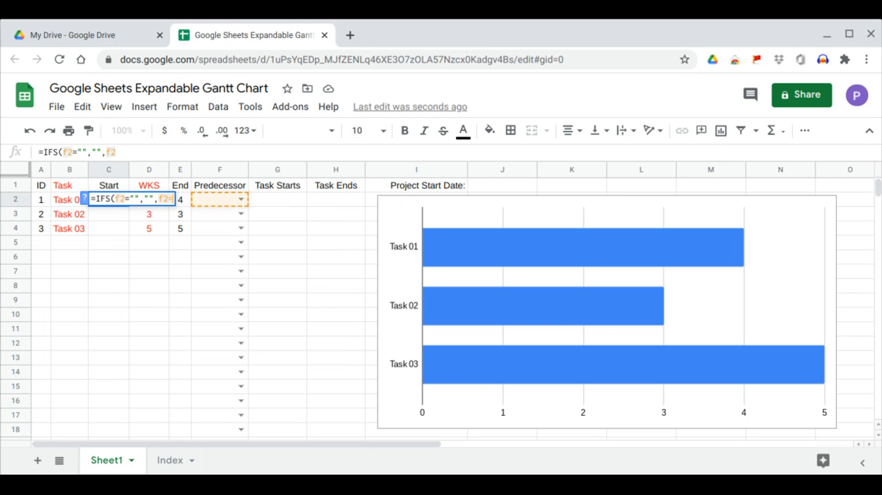
text(a2)
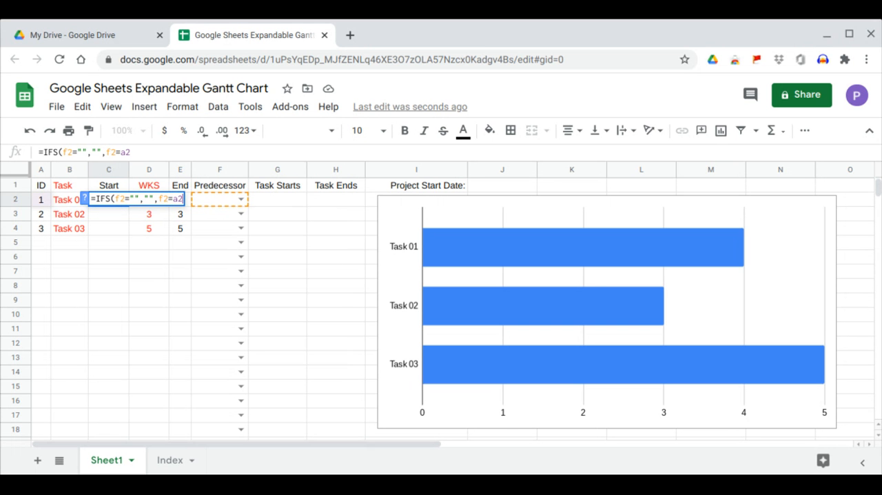
text(,)
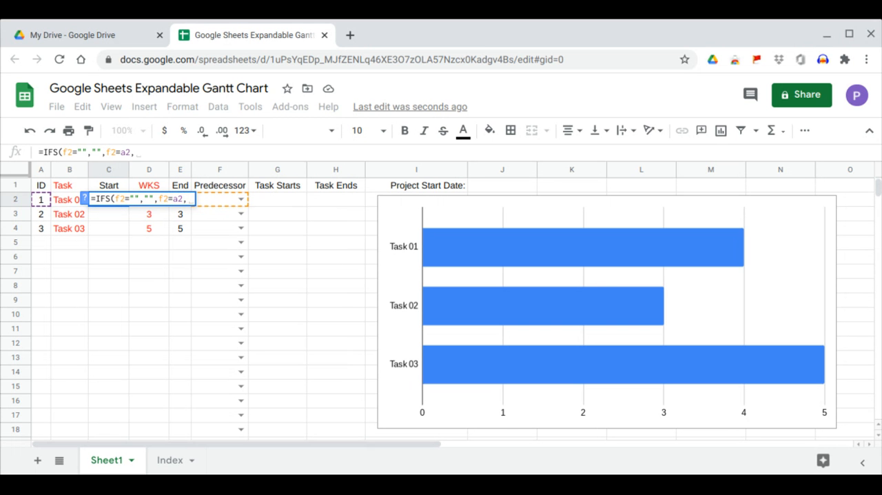
text(0,f2)
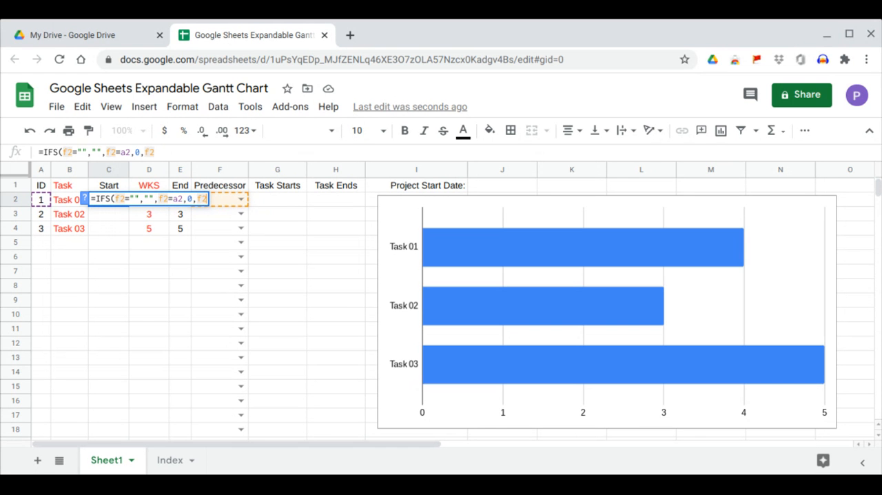
text(>0)
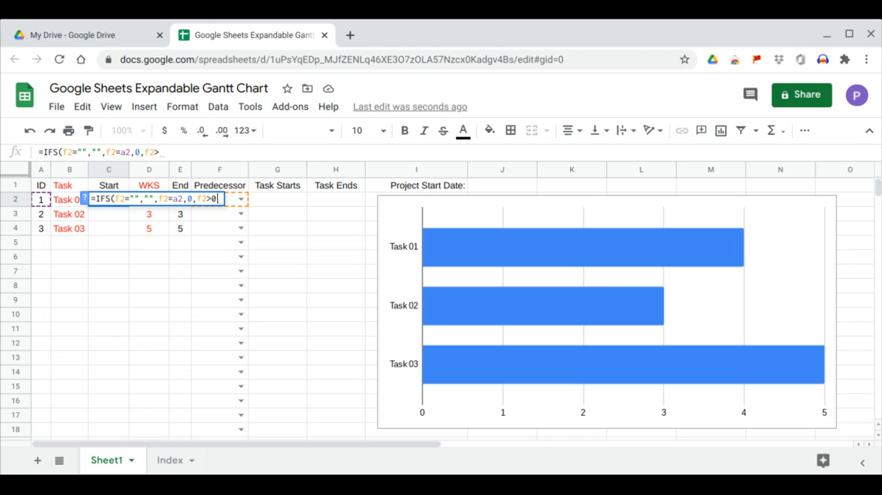
text(,)
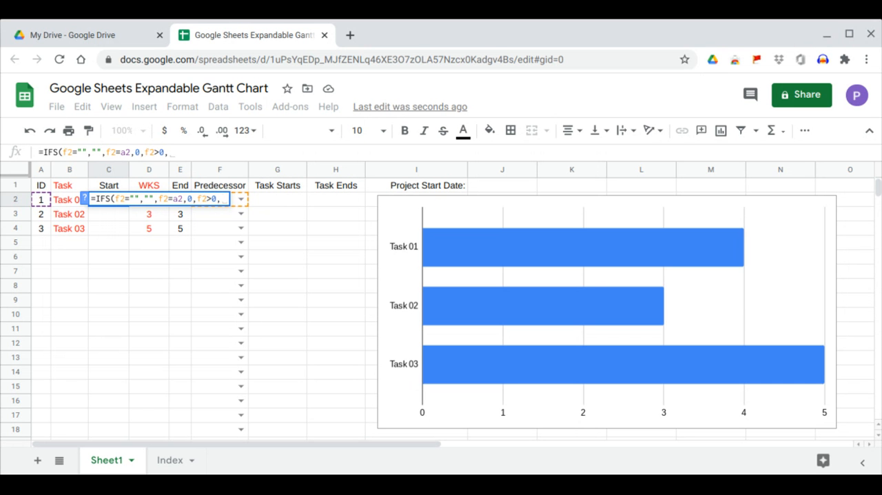
text(ind)
Complete the Start formula in C2 as =IFS(F2="","",F2=A2,0,F2>0,INDEX(E$2:E,F2)) and fill it down to C4
key(Tab)
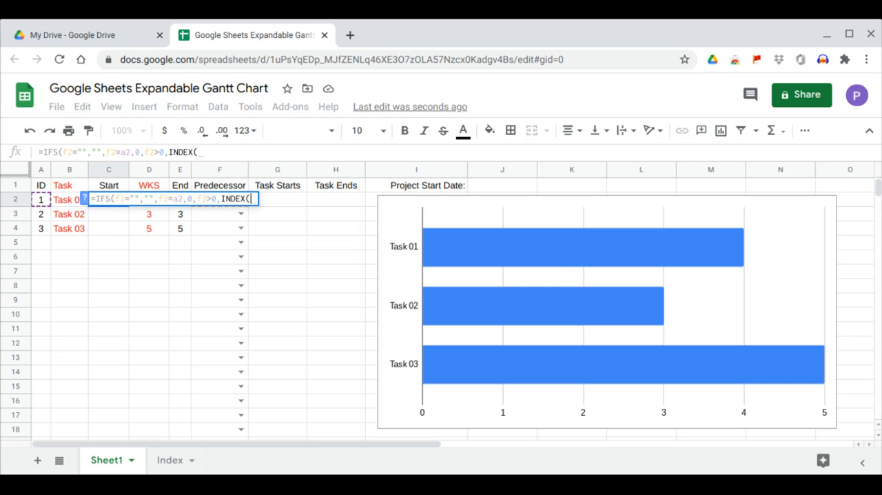
text(e)
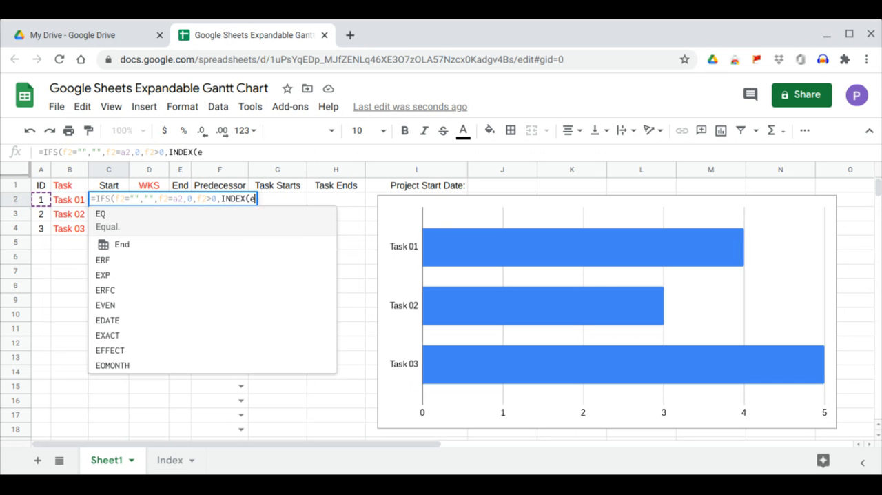
text($2:)
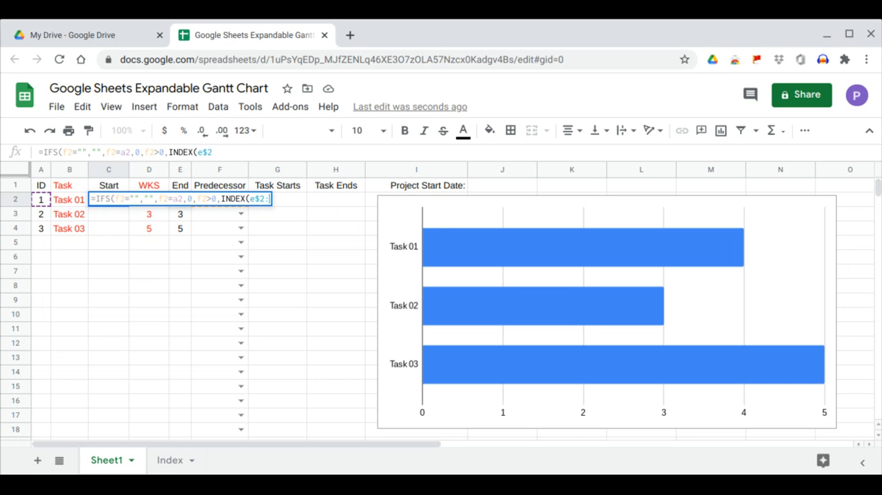
text(e,)
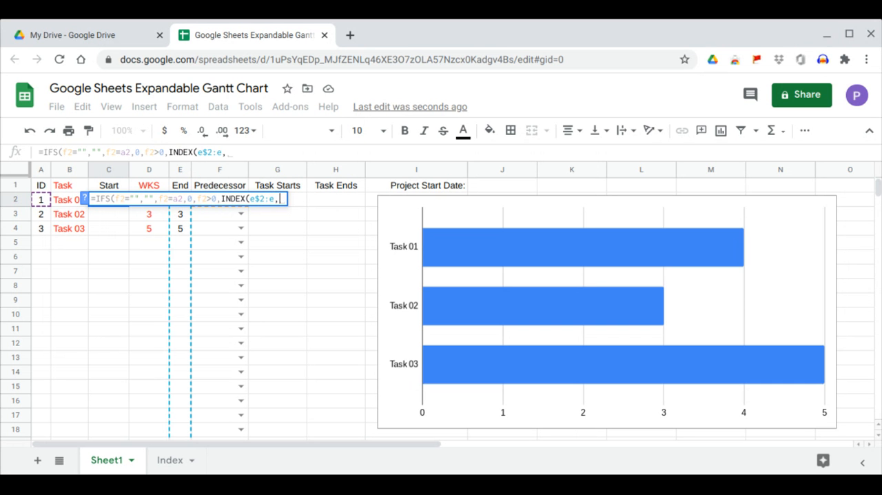
text(f2)
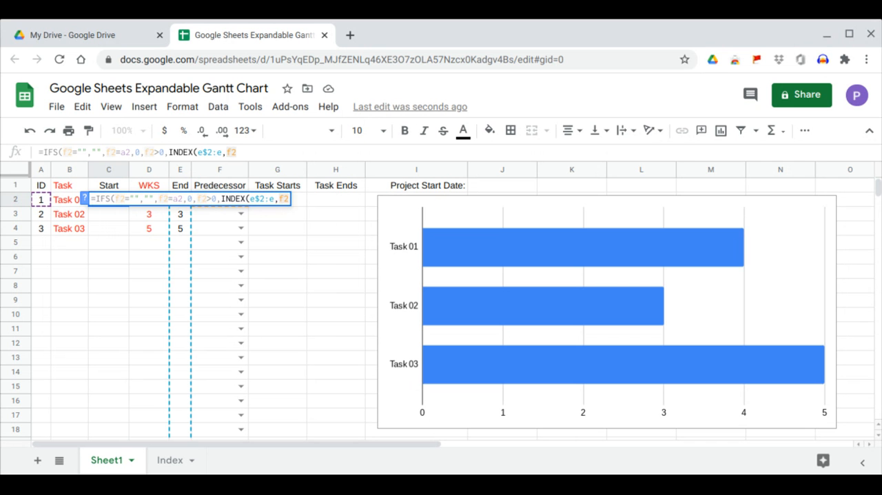
text())
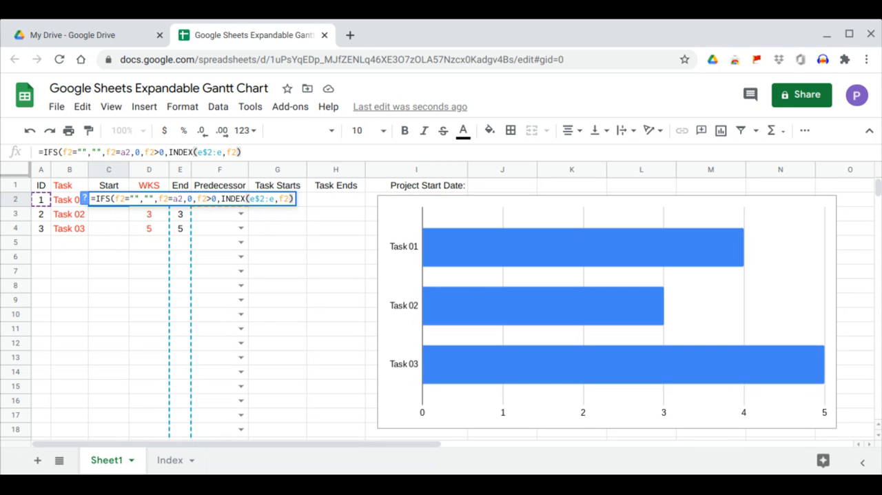
key(Return)
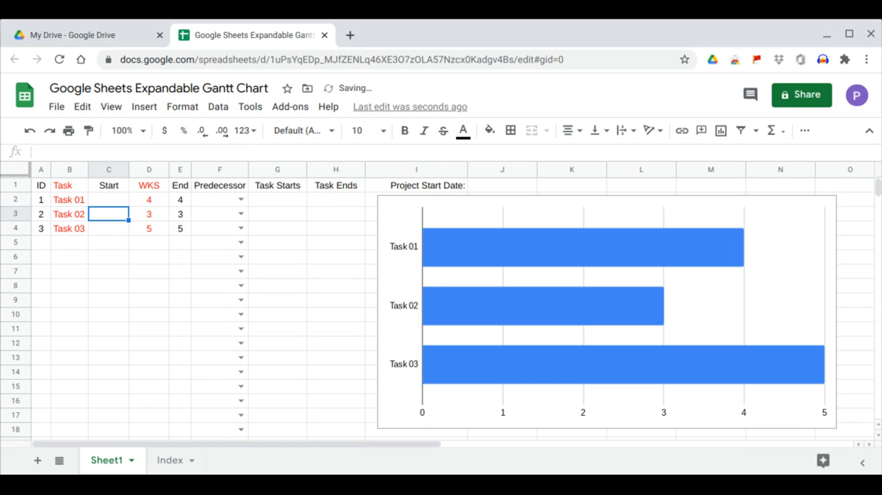
click(102, 198)
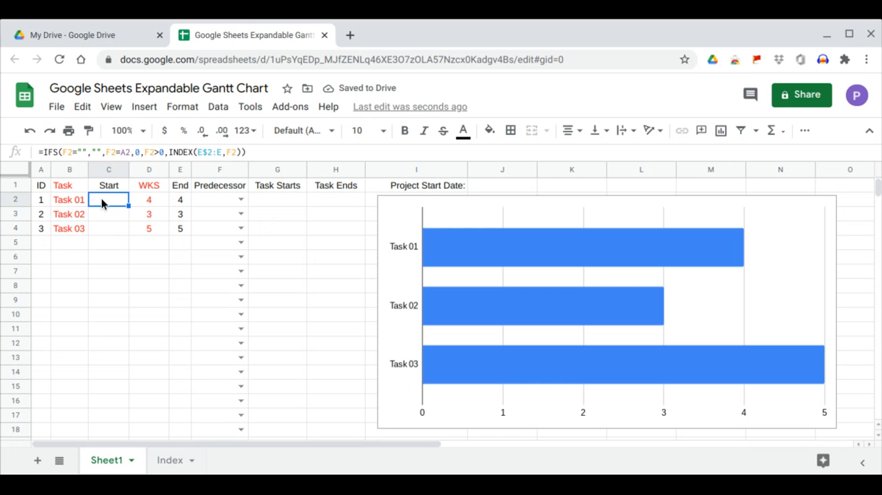
drag(128, 206, 127, 228)
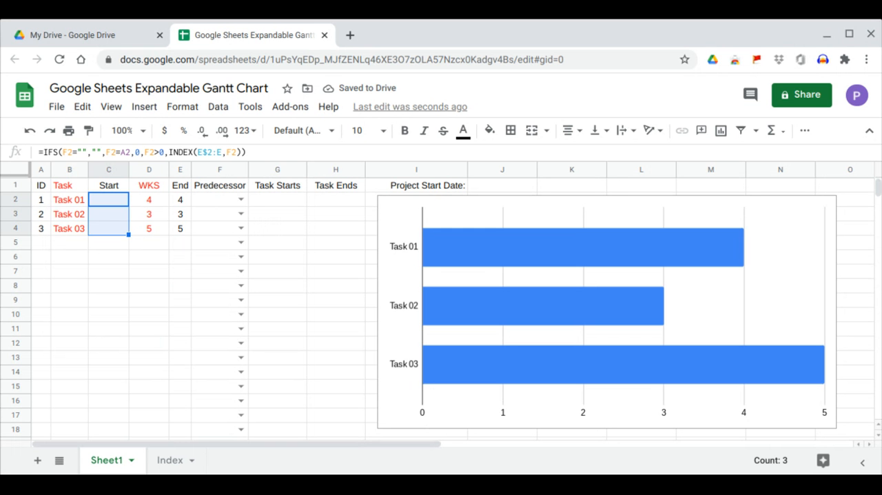
Set the predecessors of Tasks 01, 02 and 03 to 1, 2 and 2, and change Task 02's predecessor to 1
click(241, 198)
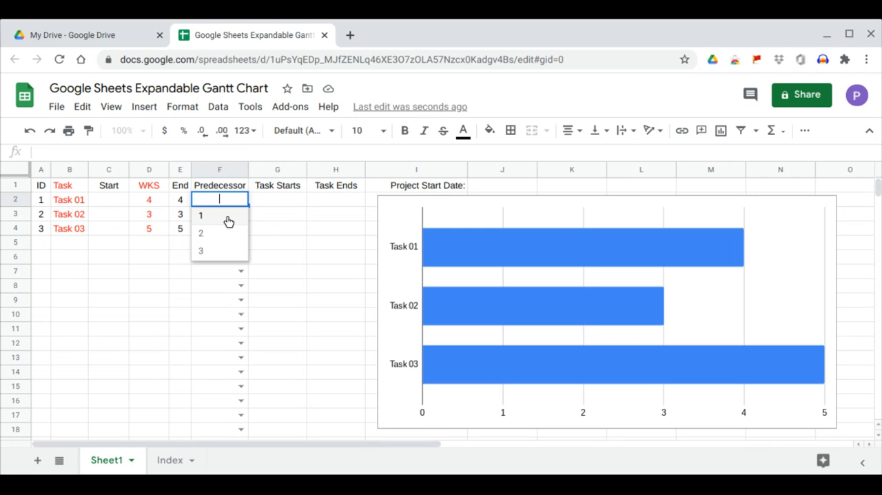
click(228, 221)
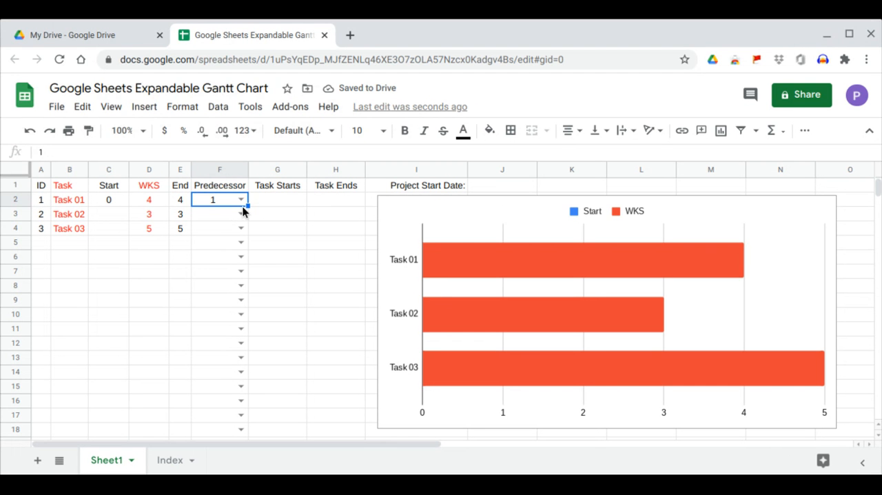
click(242, 212)
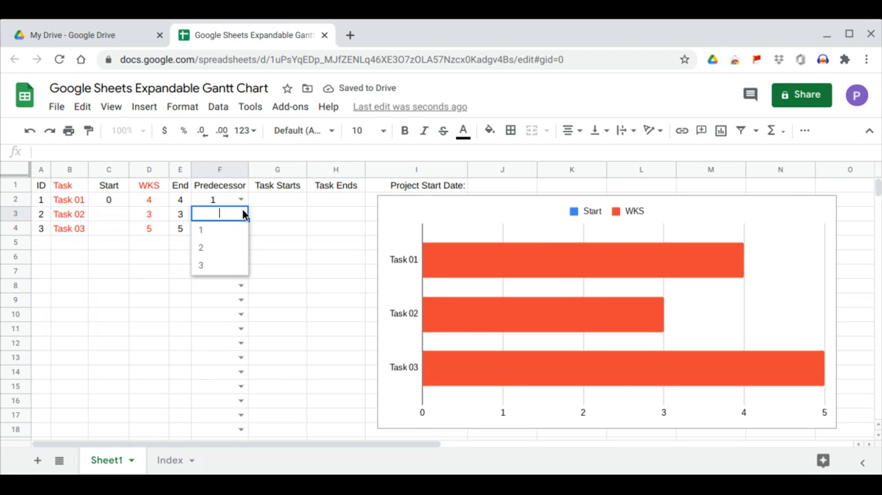
click(222, 250)
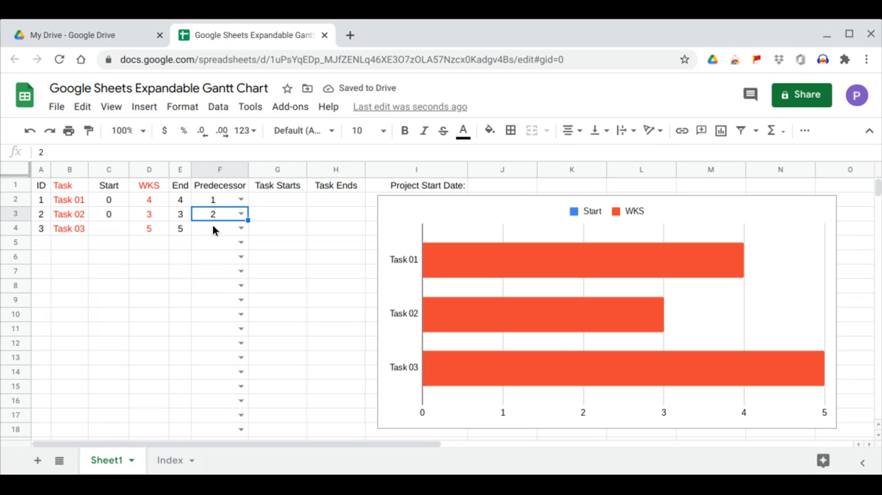
double_click(237, 227)
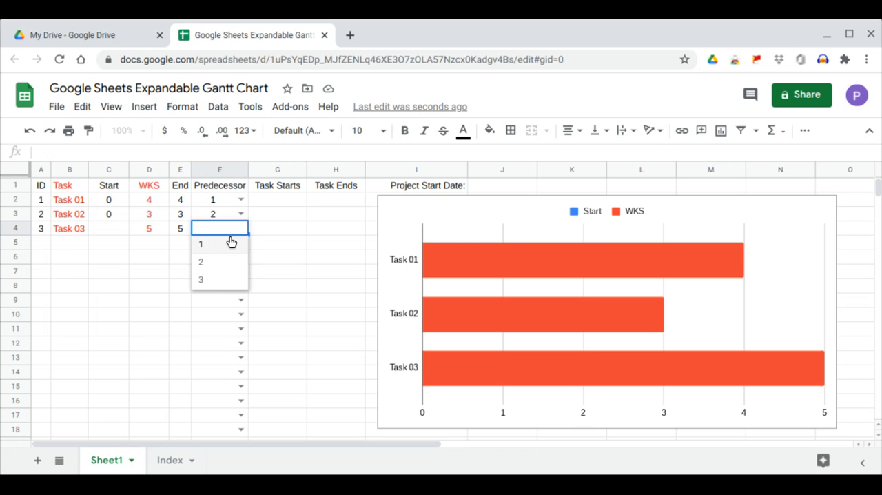
click(226, 270)
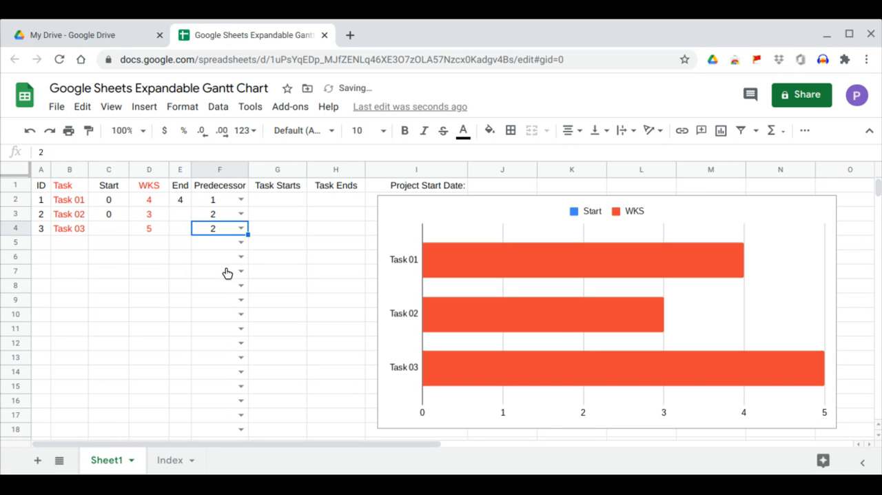
click(241, 216)
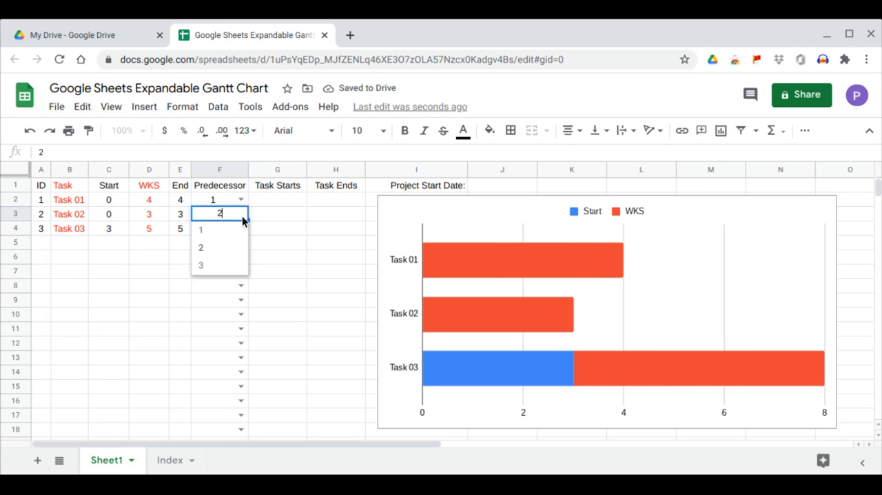
click(229, 238)
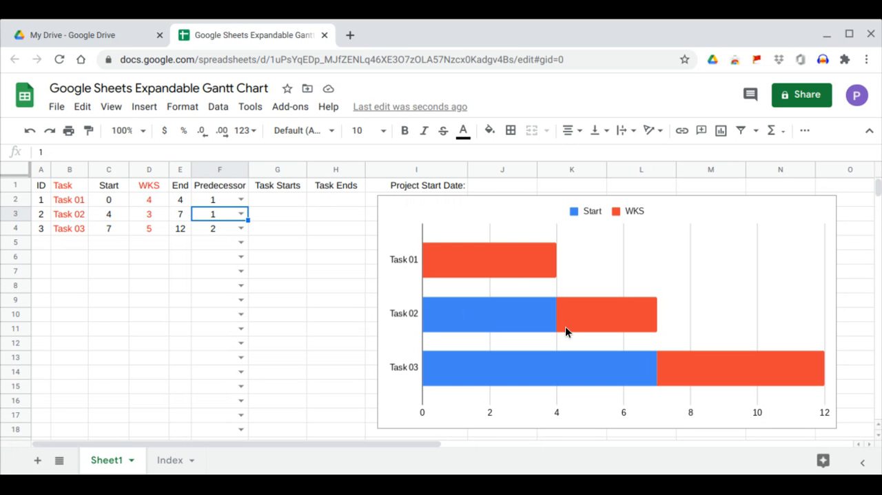
Set the chart's Start series color to white and close the chart editor
click(578, 213)
double_click(575, 211)
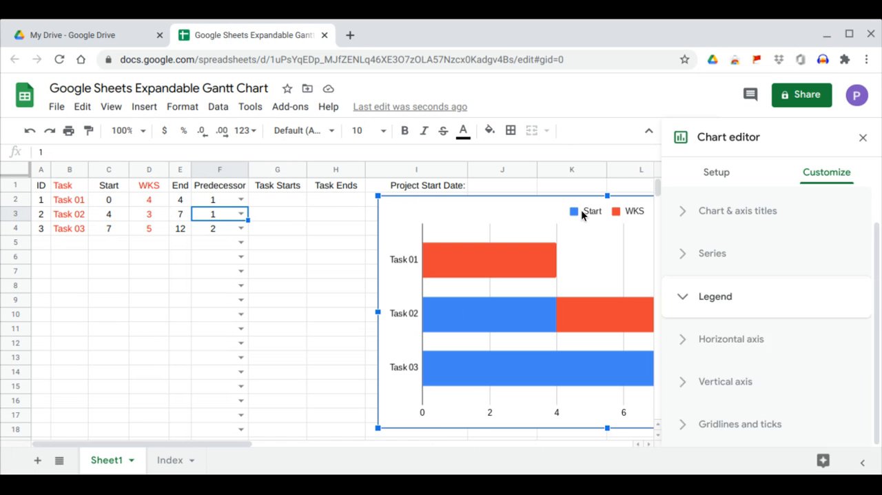
click(712, 253)
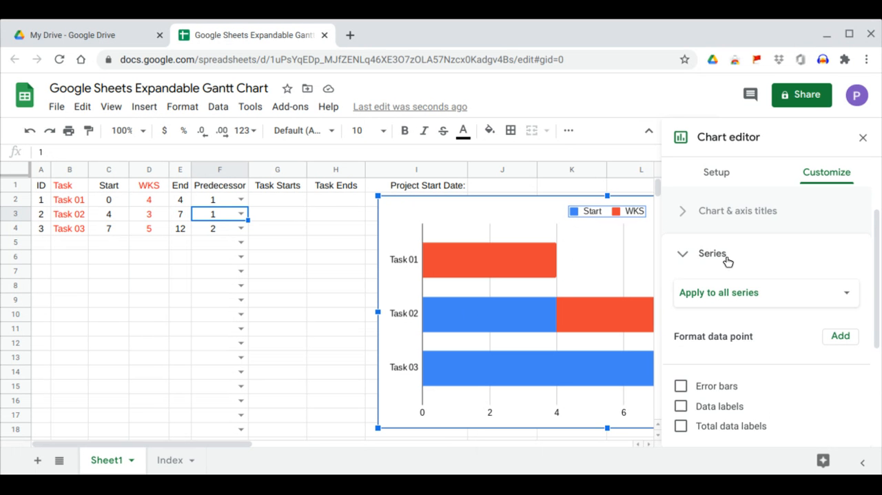
scroll(736, 314, down, 1)
scroll(740, 265, up, 1)
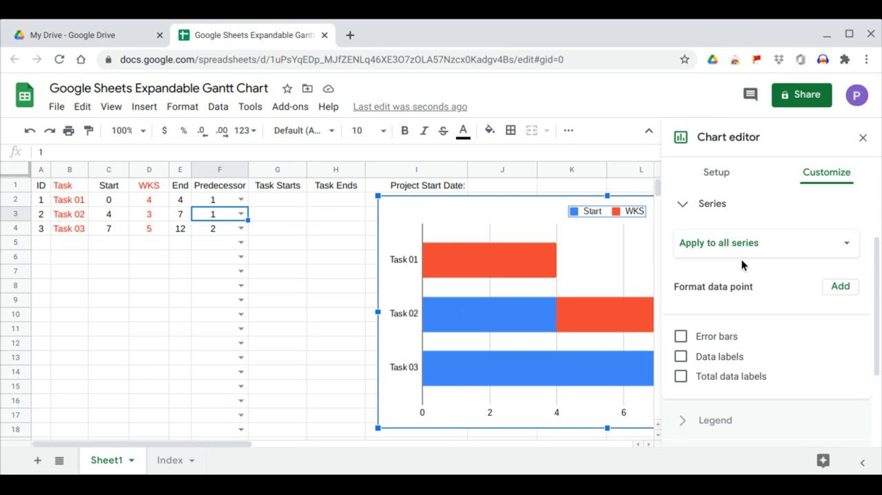
click(741, 255)
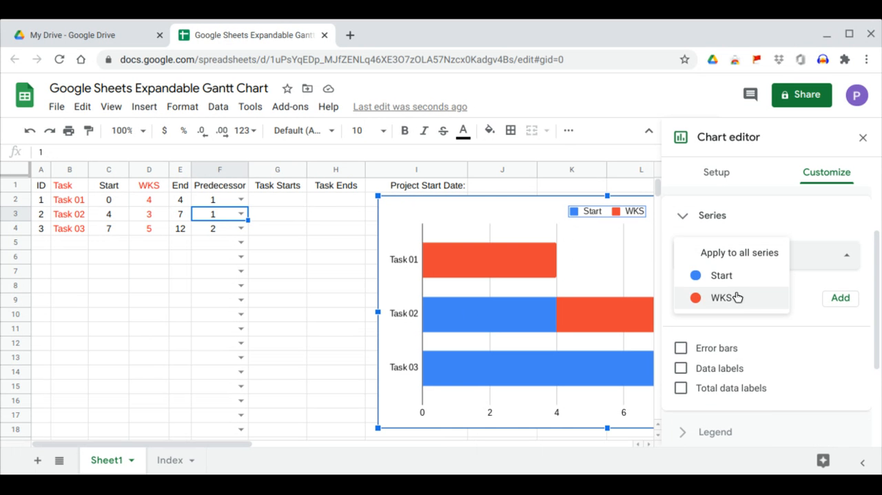
click(732, 279)
scroll(732, 286, down, 1)
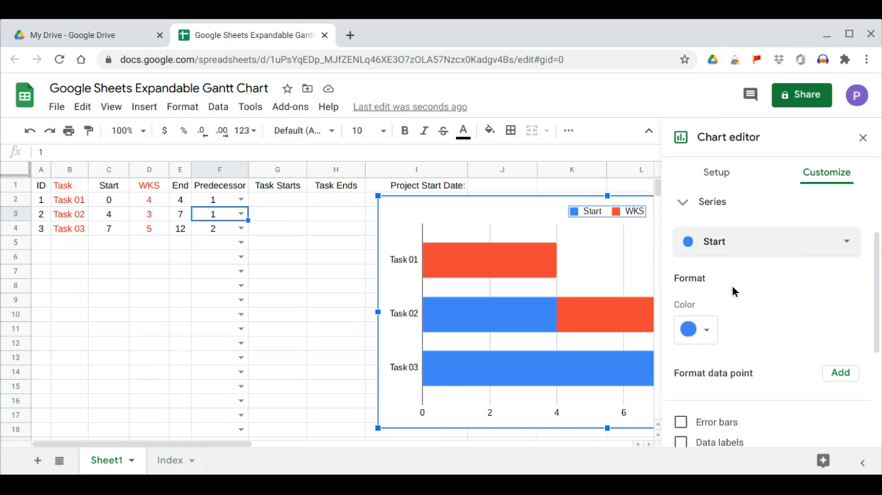
click(707, 315)
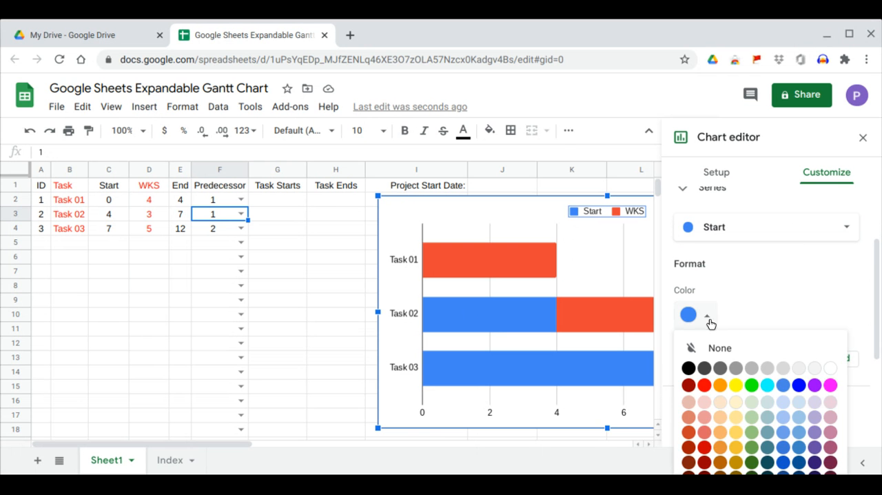
click(830, 371)
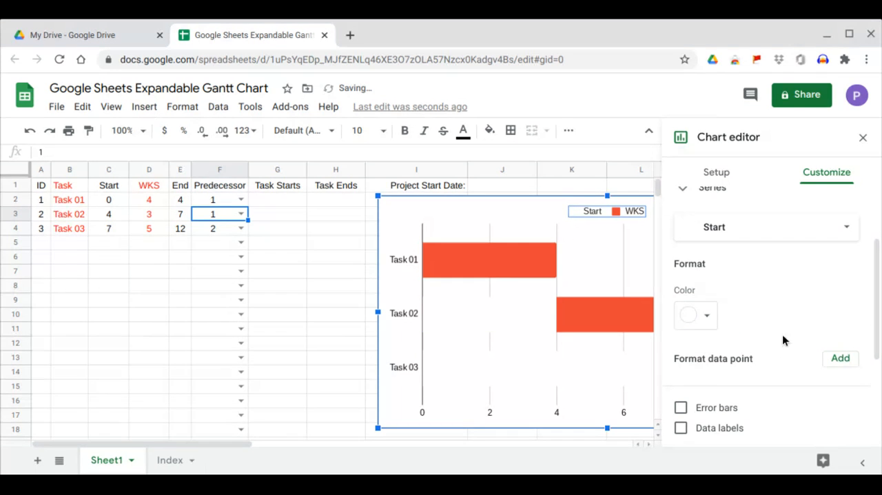
scroll(747, 298, down, 2)
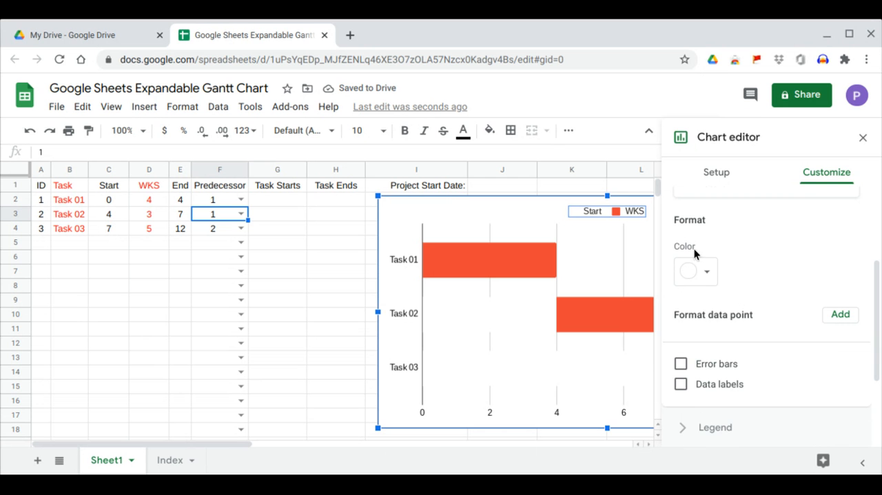
click(861, 142)
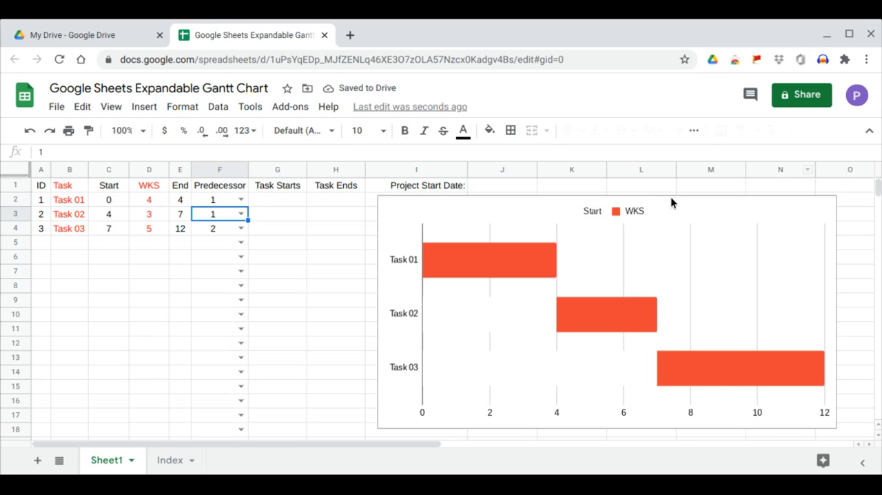
Rename the chart legend's Start label as Duration and close the chart editor
double_click(592, 211)
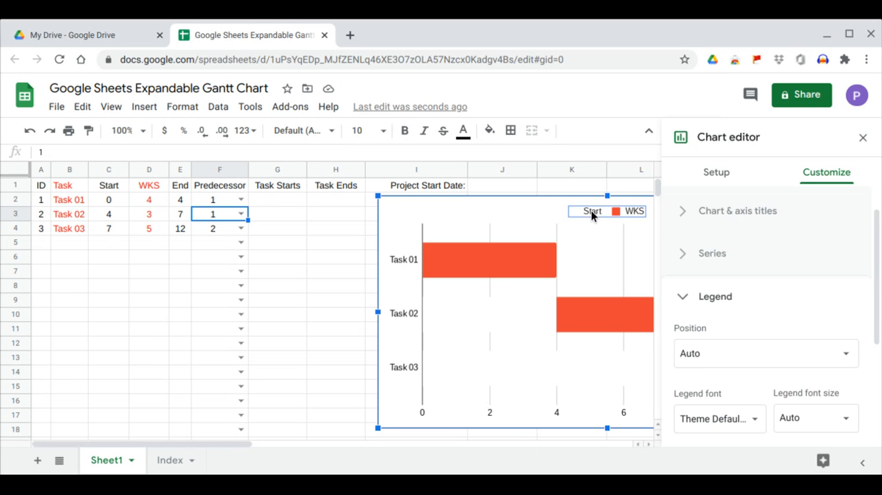
click(592, 210)
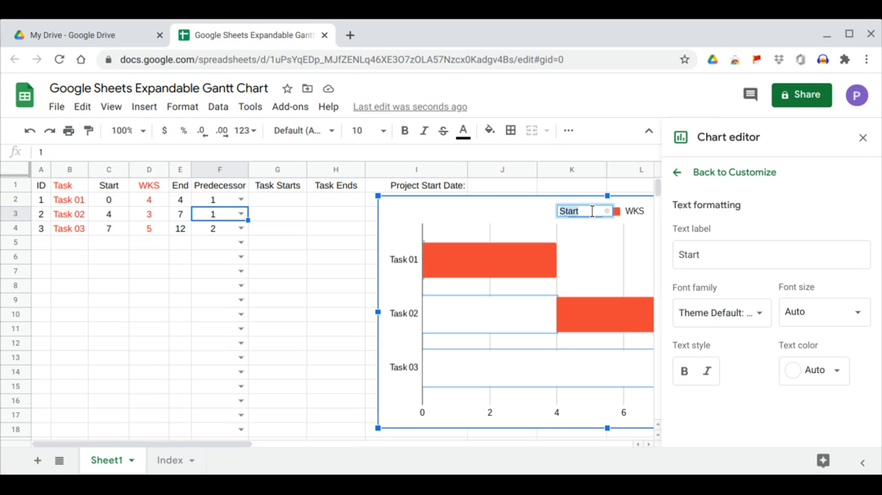
text(Duration)
click(705, 254)
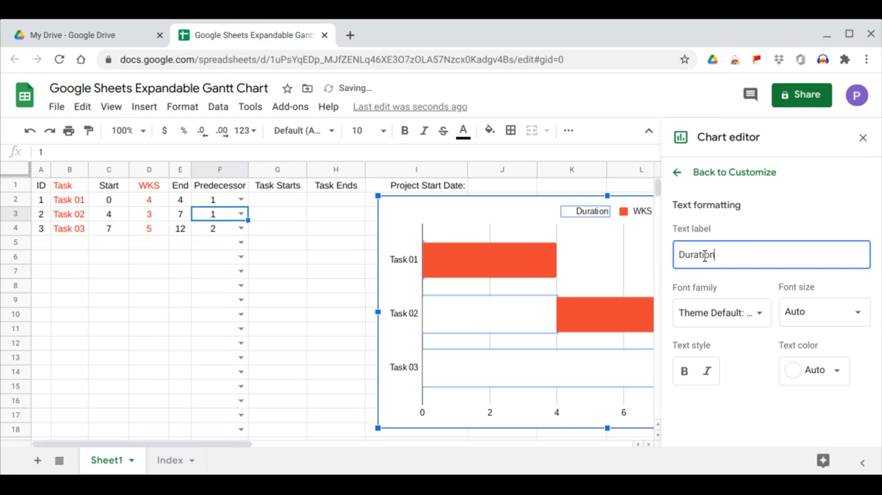
click(864, 138)
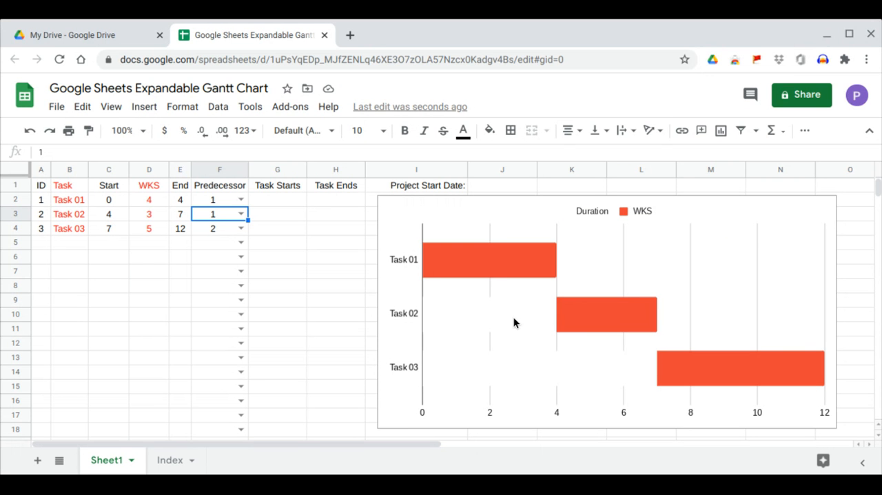
Enter the current date as the project start date in J1 with the formula =TODAY()
click(454, 272)
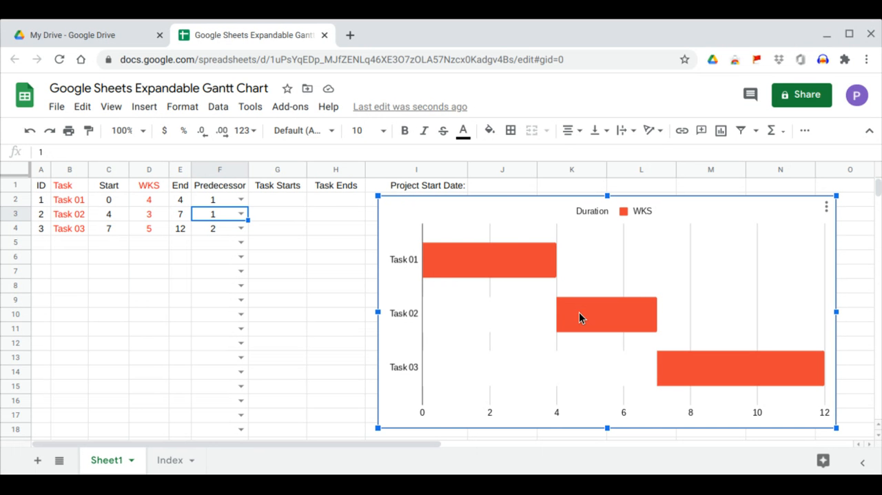
mouse_move(704, 370)
click(490, 190)
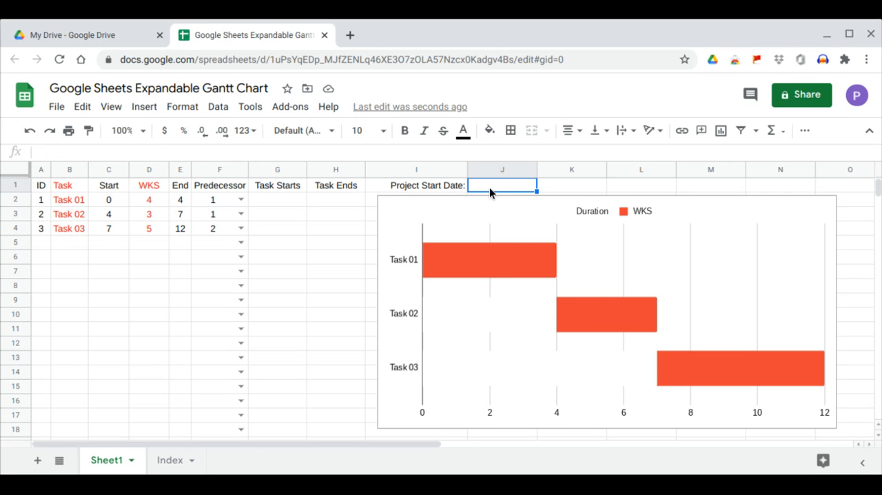
double_click(503, 184)
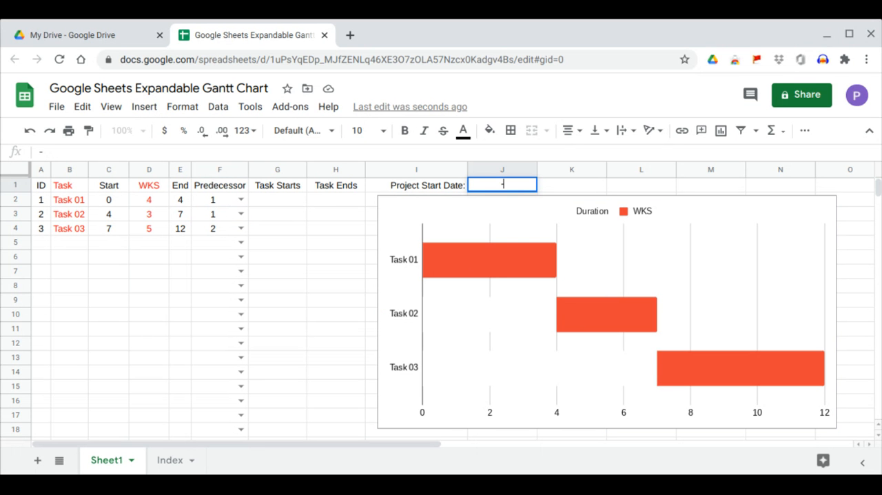
text(=)
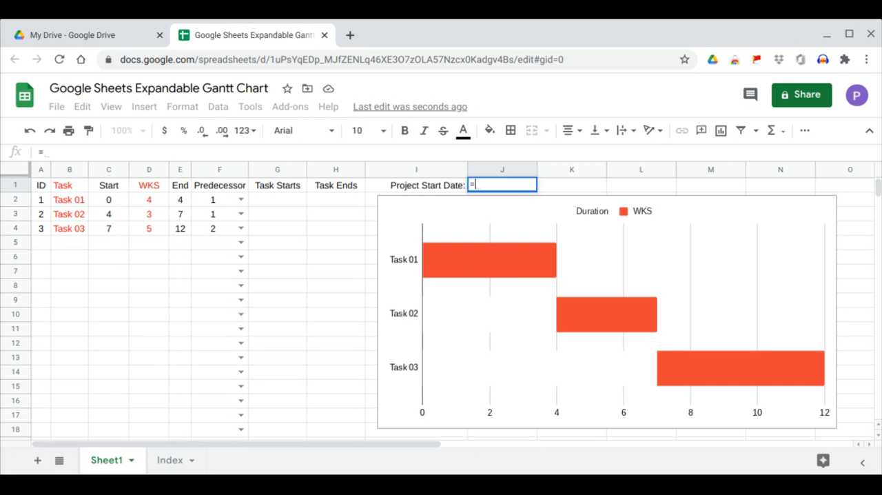
text(tod)
key(Tab)
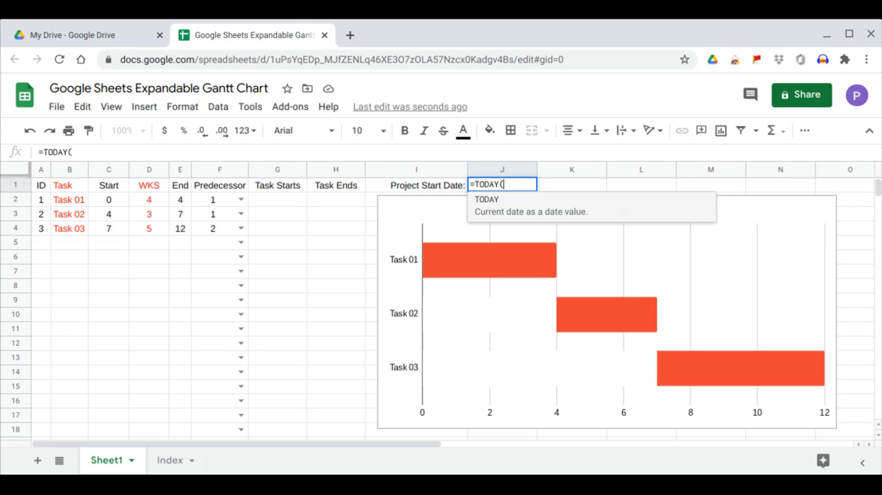
key(Return)
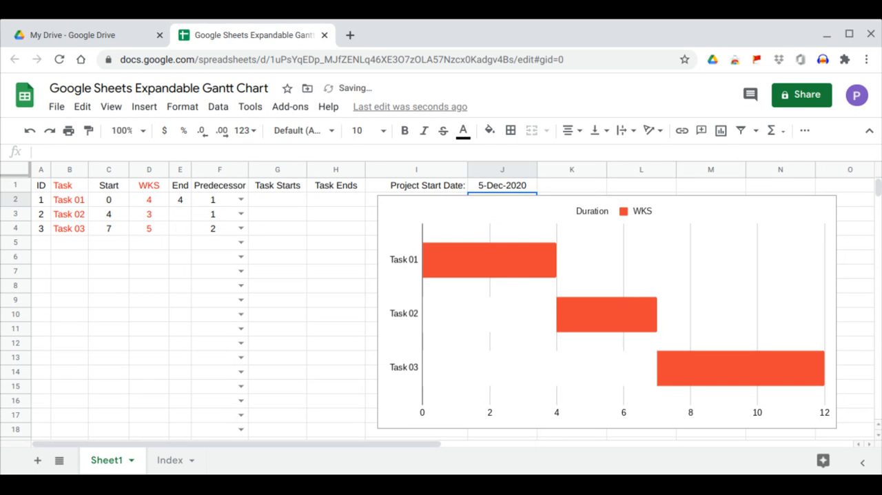
Calculate the Task Starts dates by entering =ARRAYFORMULA(J1+C2:C*7) in G2
click(292, 203)
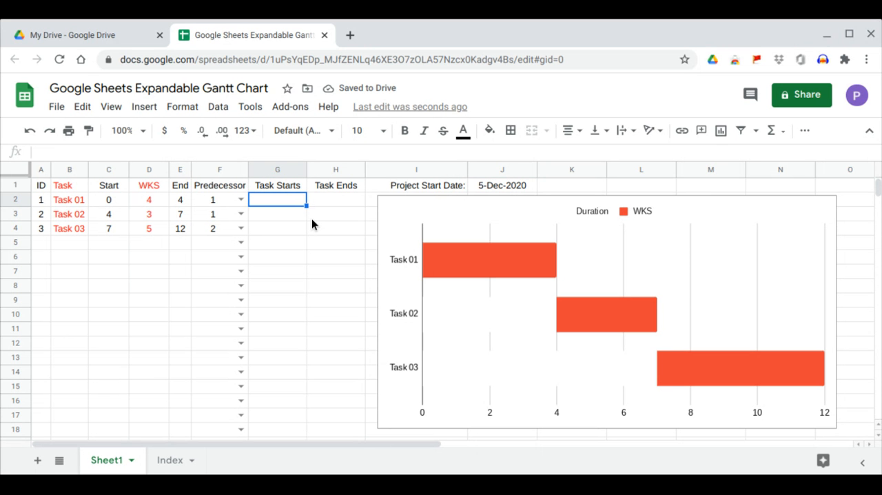
text(=)
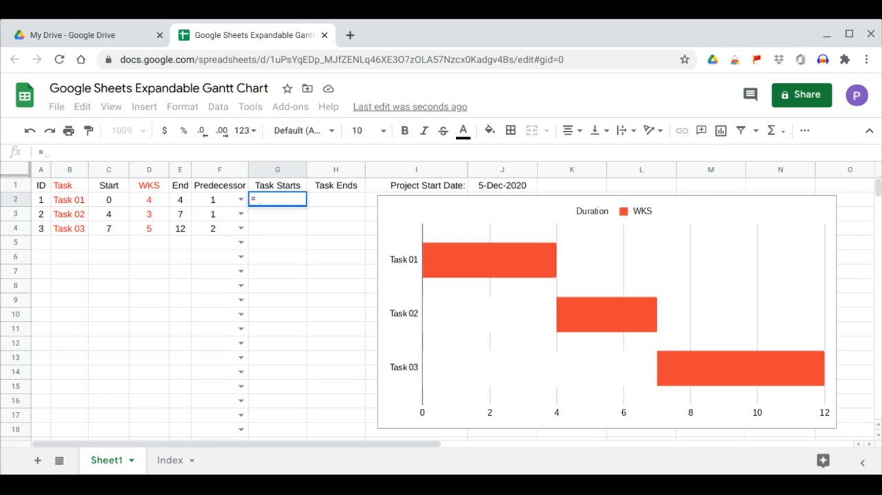
text(arr)
key(Tab)
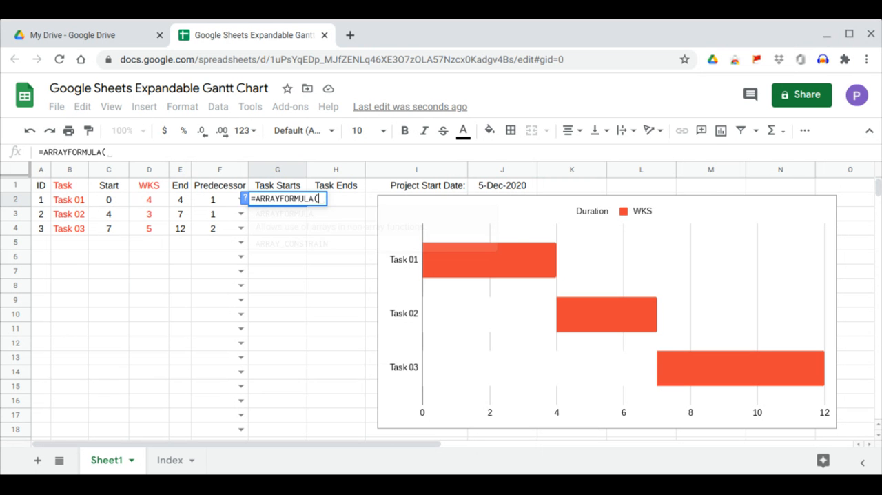
click(514, 184)
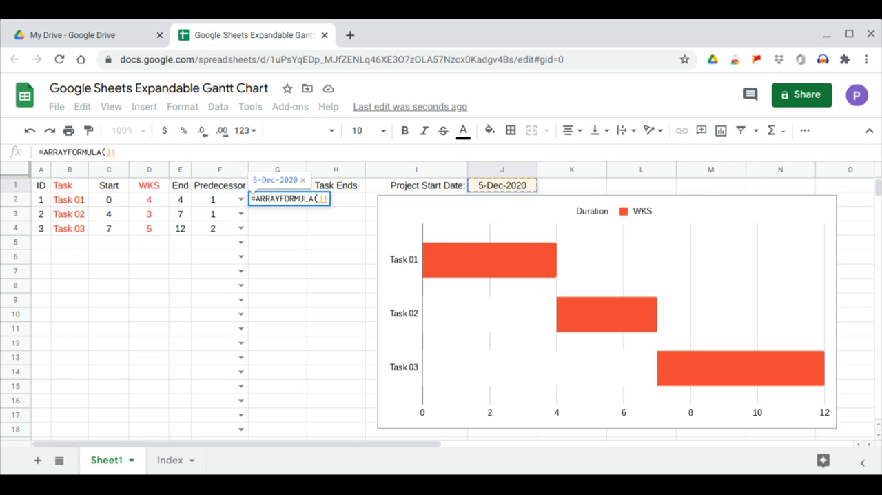
text(_)
key(BackSpace)
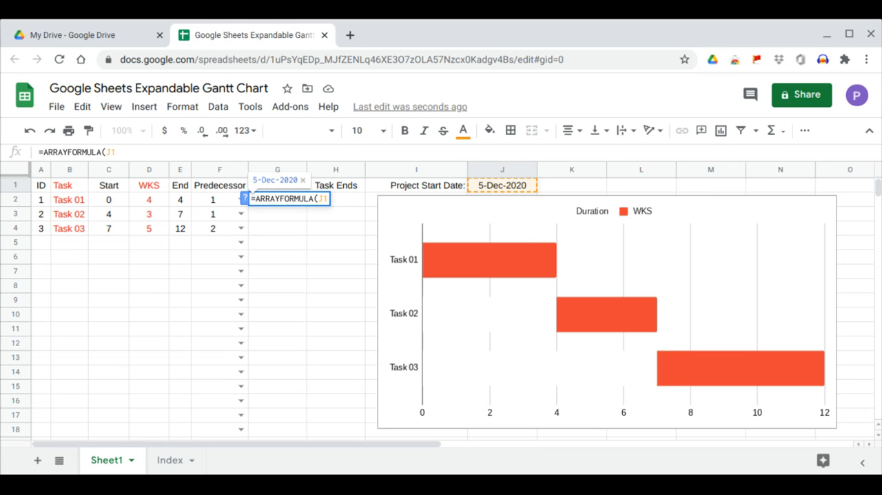
text(+)
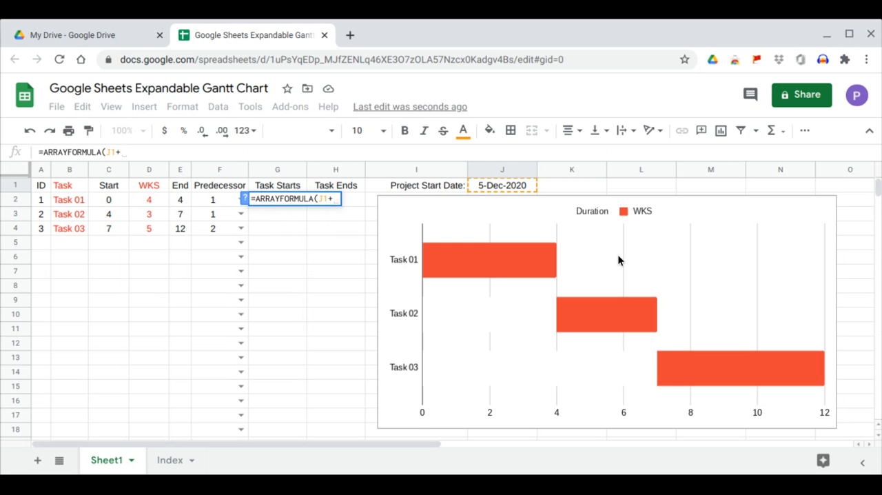
text(c)
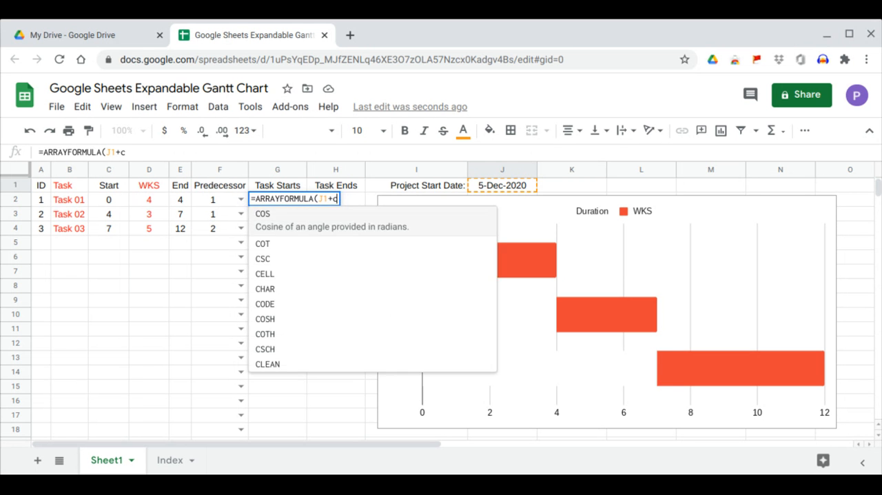
text(2:c)
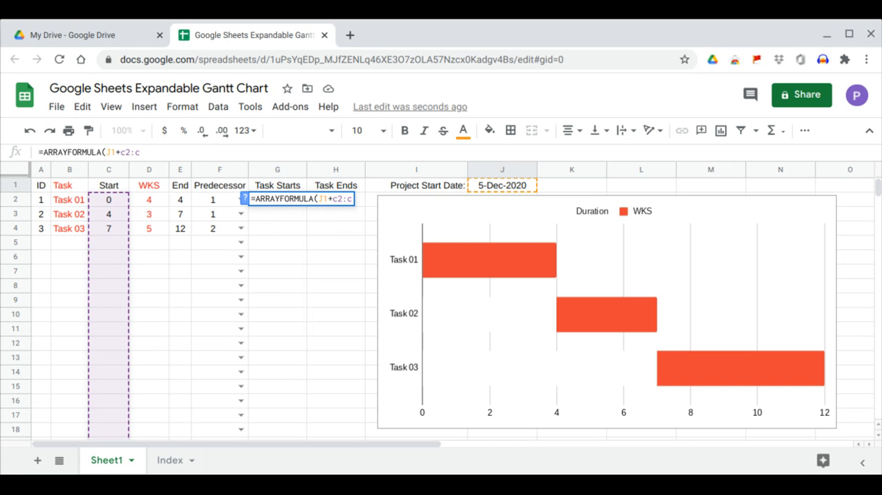
text(*)
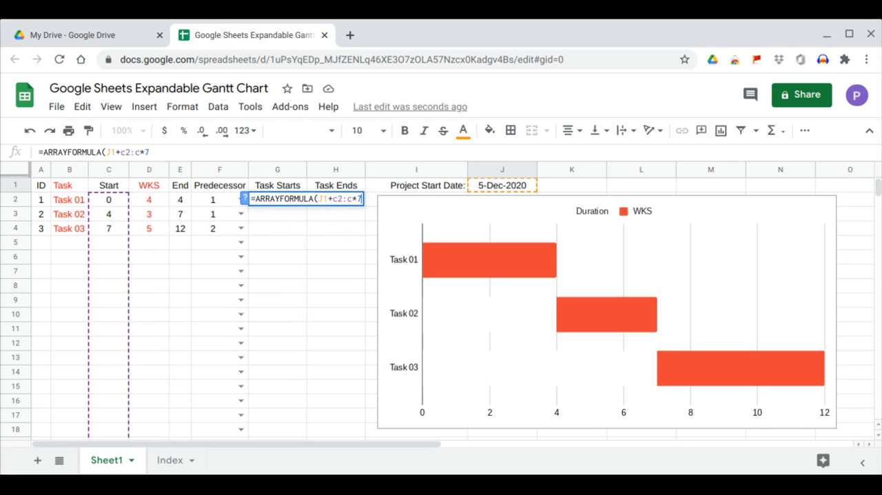
text(7))
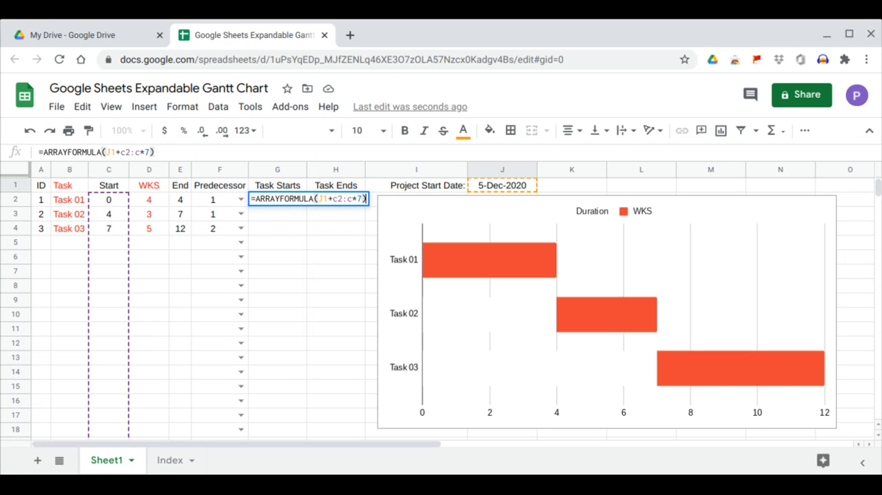
key(Return)
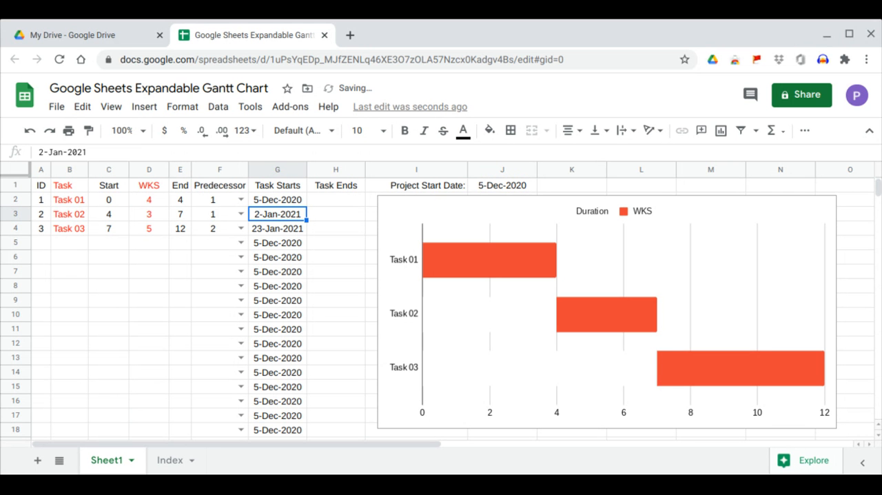
Wrap the G2 formula in a blank-ID check so it reads =ARRAYFORMULA(IF(A2:A="","",J1+C2:C*7))
drag(294, 242, 294, 301)
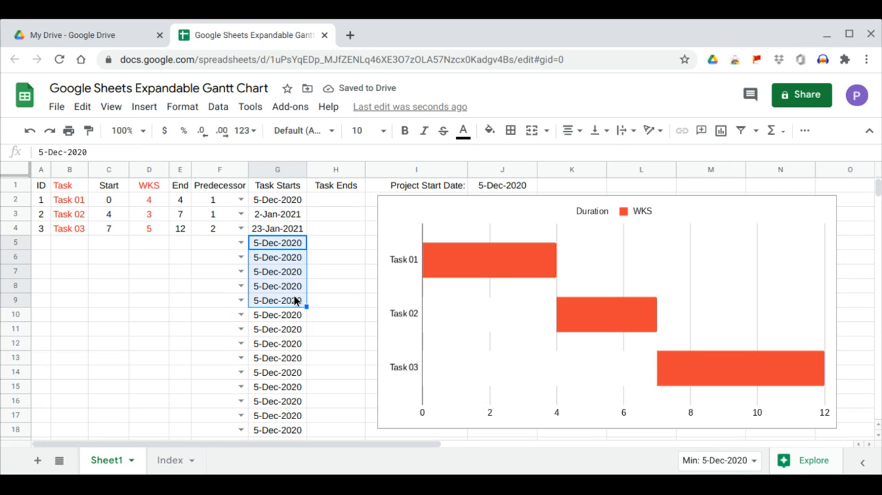
click(283, 199)
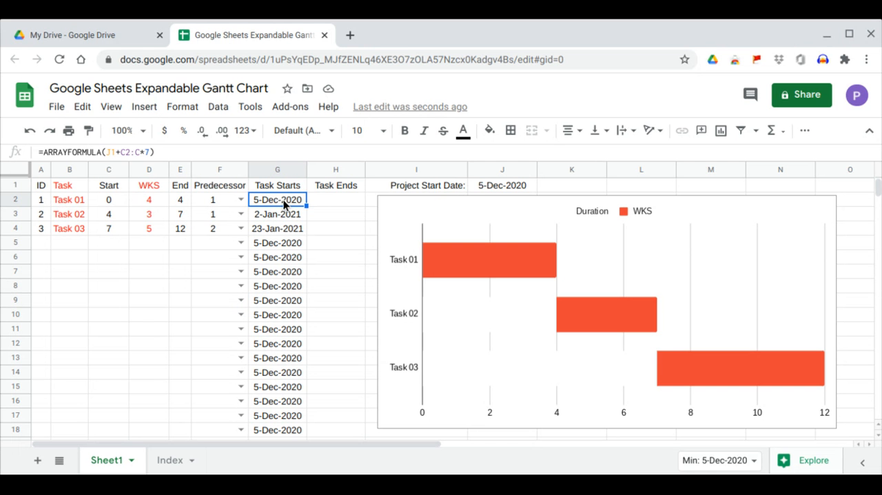
click(106, 152)
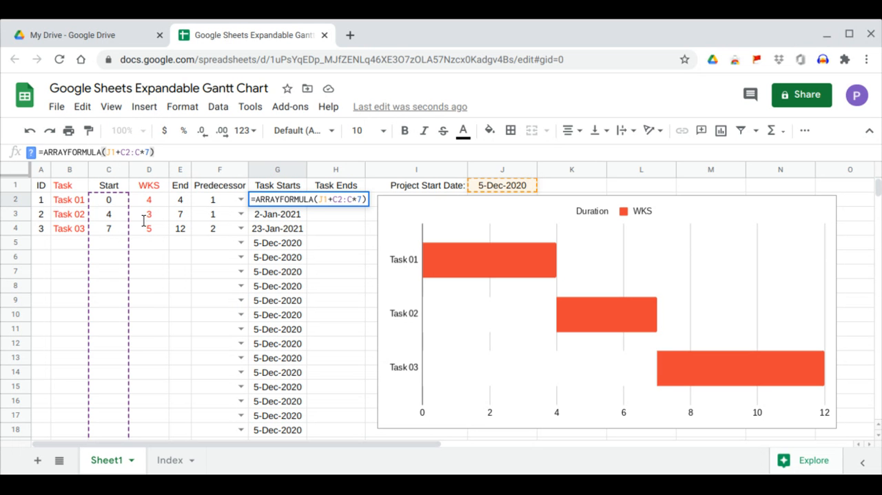
text(IF)
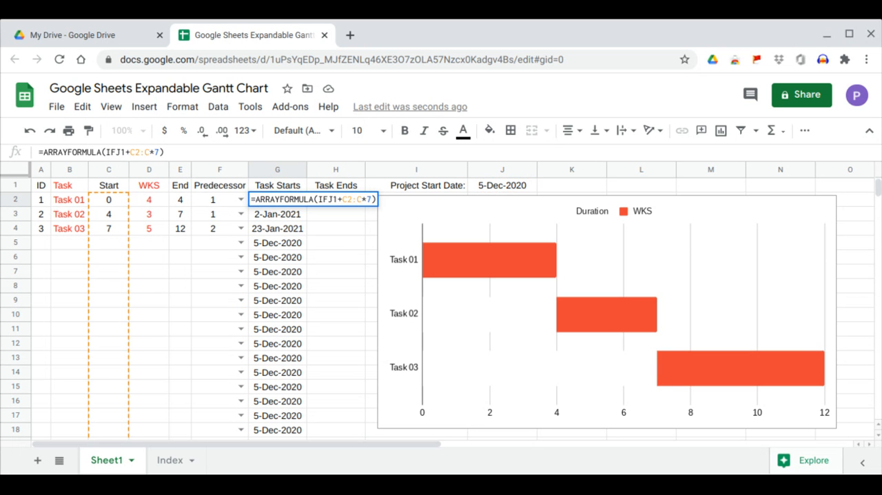
text((,"")
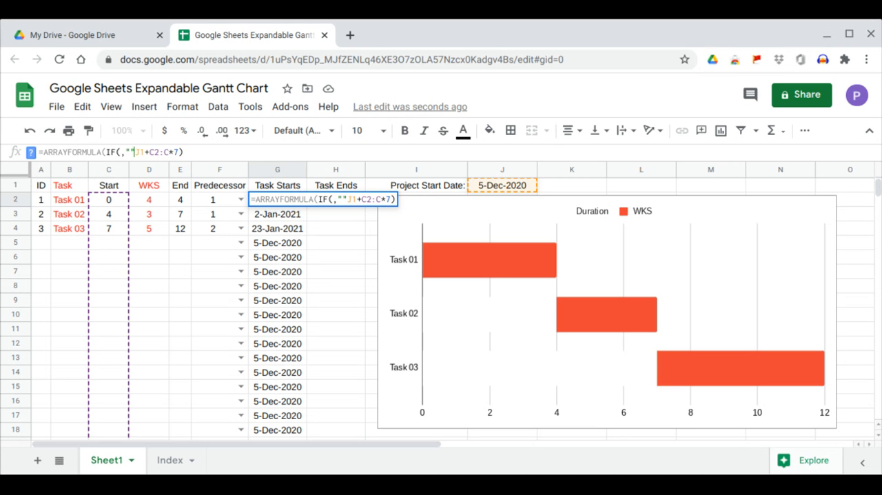
text(,)
key(Left)
key(Left)
key(Left)
key(Left)
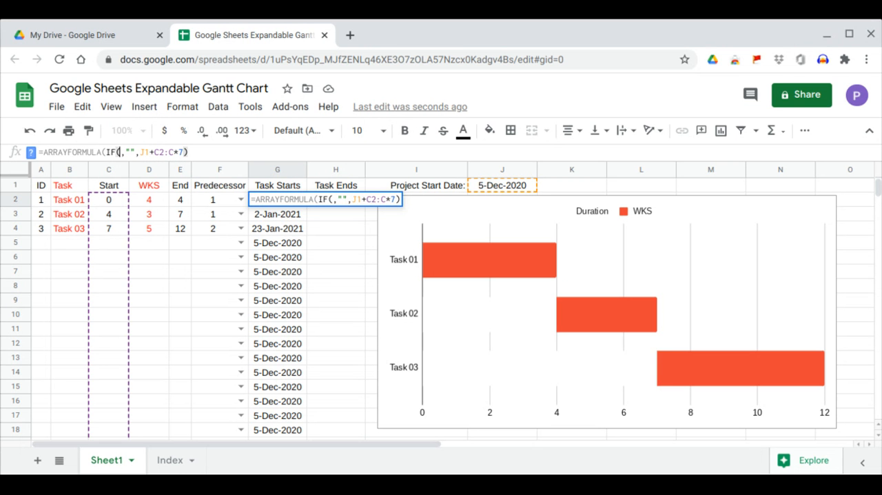
text(a2:a)
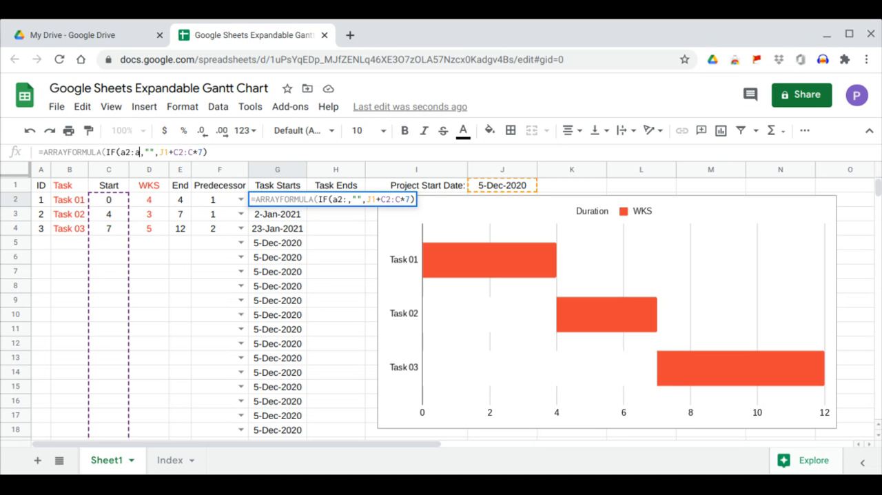
text(=)
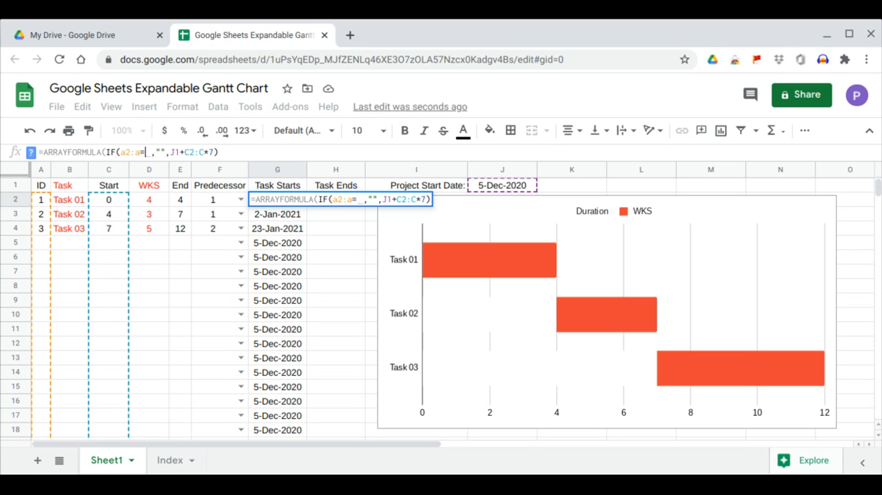
text("")
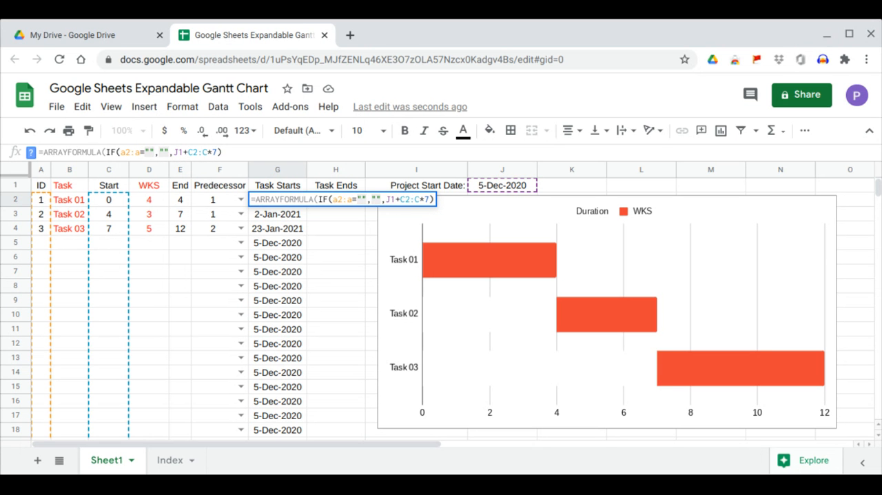
key(Return)
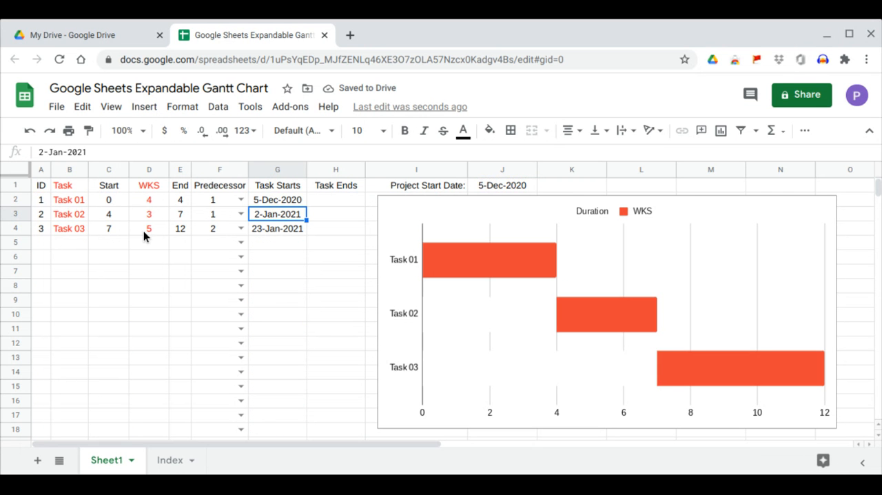
drag(265, 243, 291, 330)
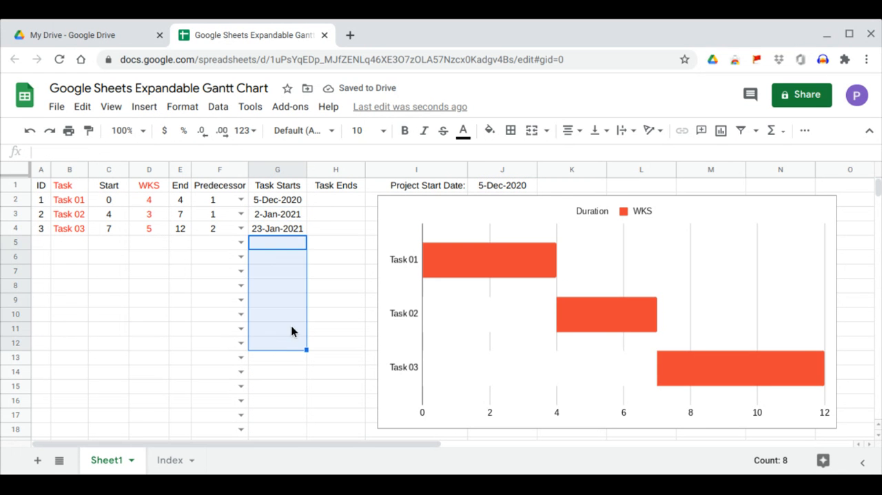
Calculate the Task Ends dates by entering =ARRAYFORMULA(J1+E2:E*7) in H2
click(328, 199)
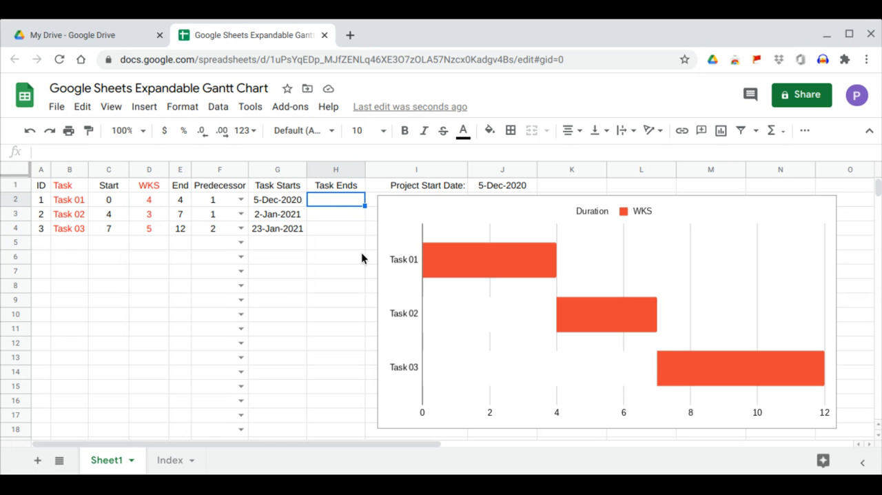
text(=)
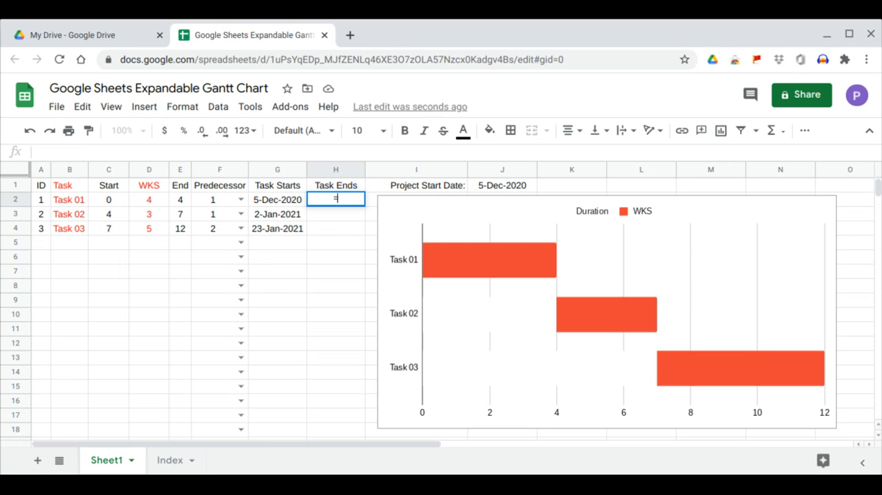
text(arr)
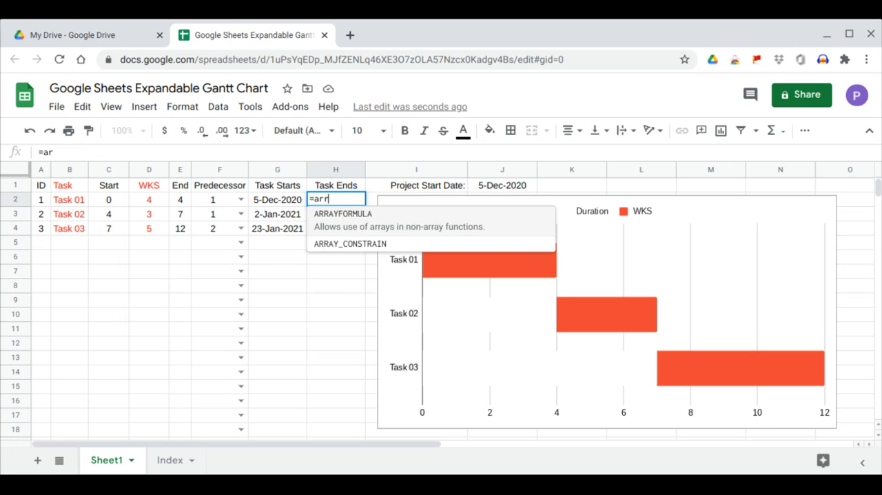
key(Tab)
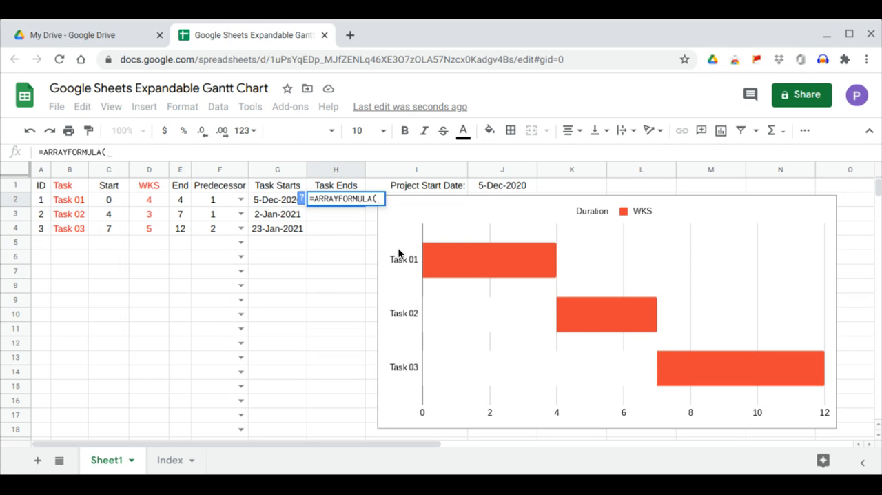
click(493, 185)
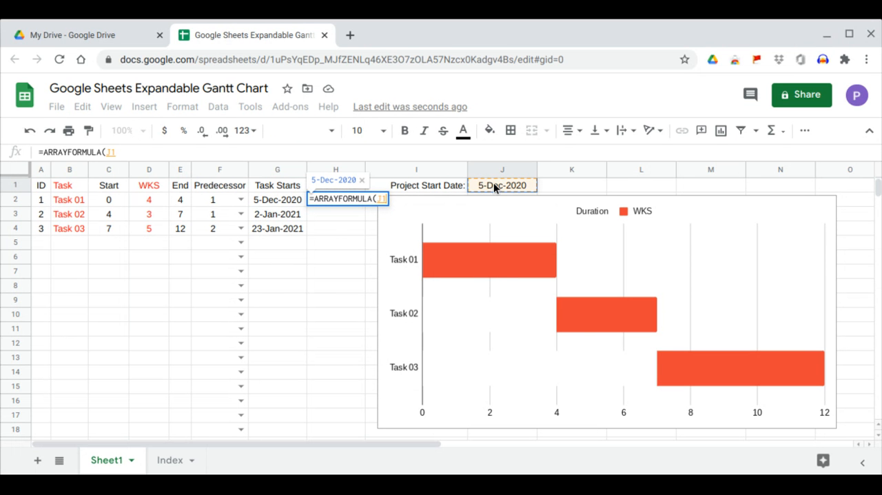
text(+)
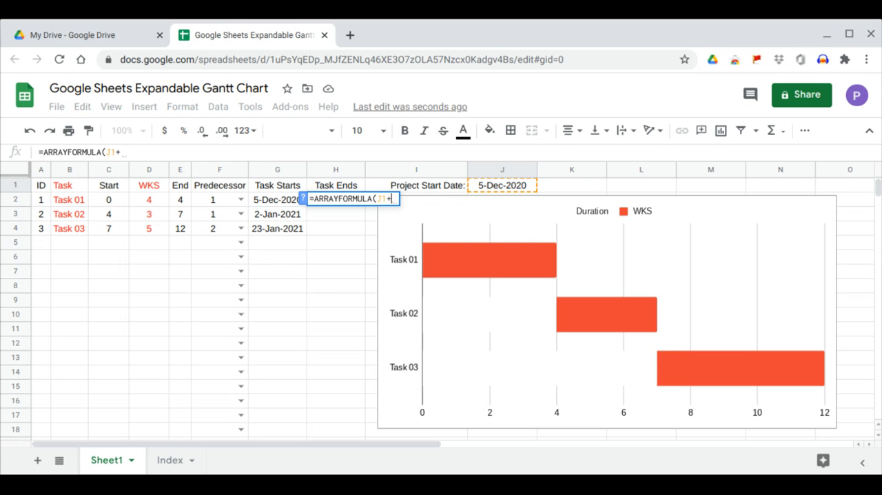
click(182, 201)
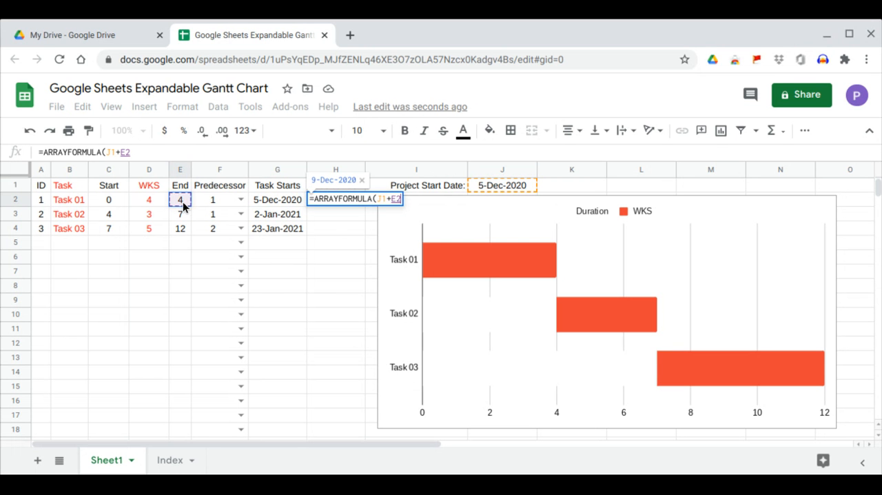
text(:)
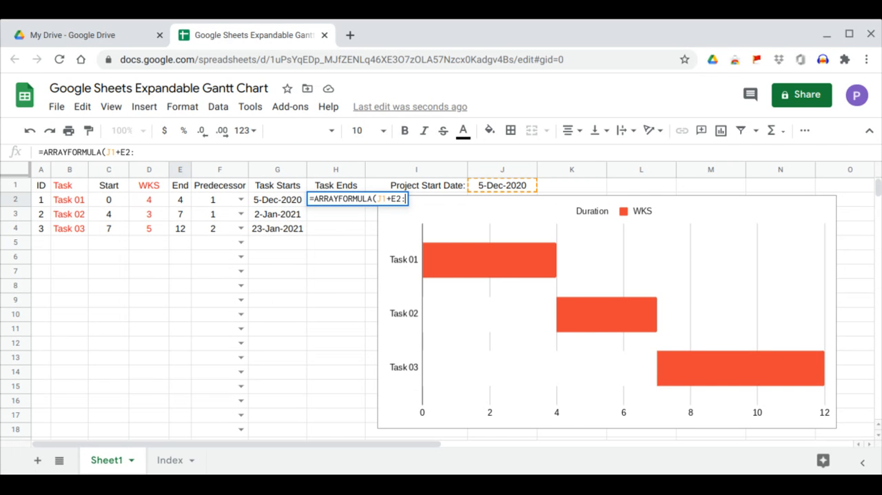
text(e)
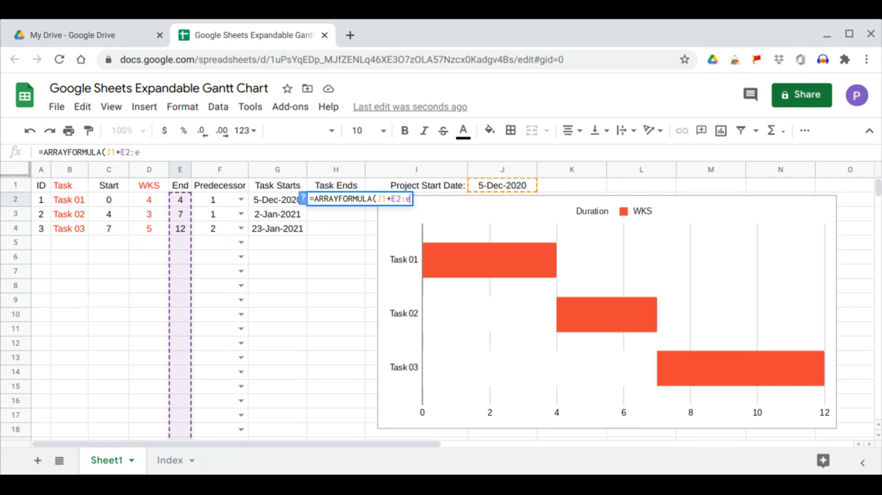
text(*)
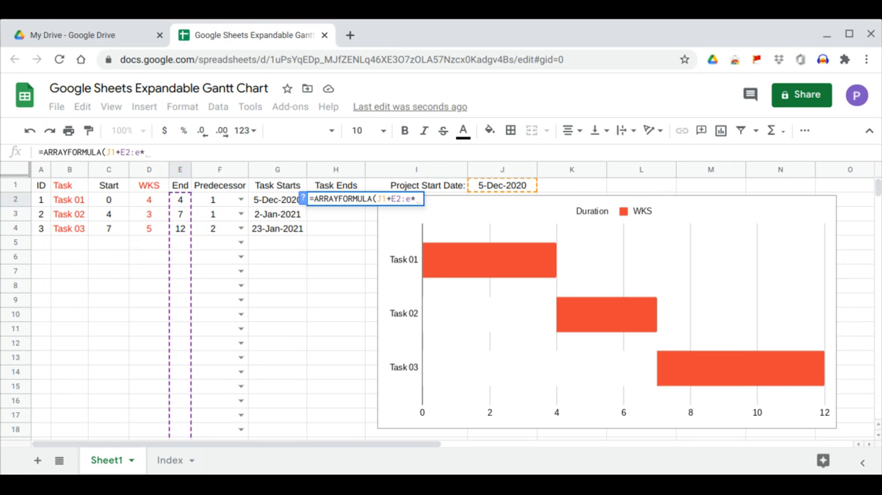
text(7))
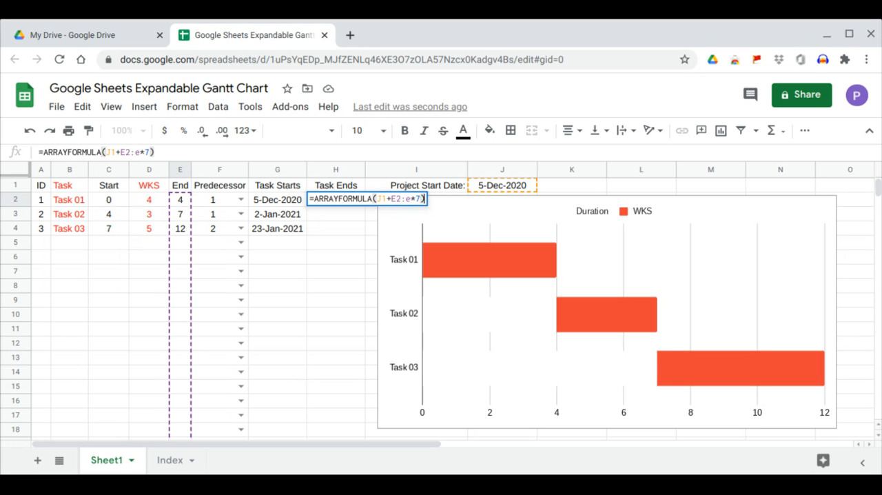
key(Return)
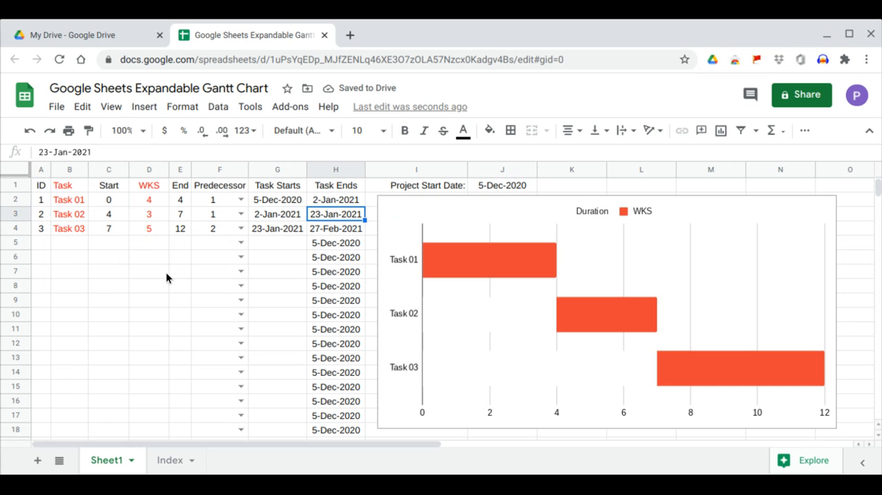
Wrap the H2 formula in a blank-ID check so it reads =ARRAYFORMULA(IF(A2:A="","",J1+E2:E*7))
drag(331, 247, 335, 255)
click(341, 200)
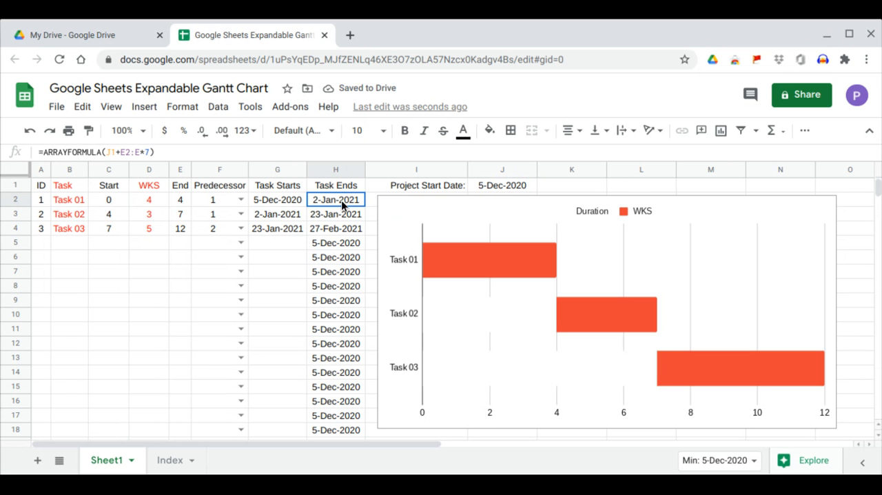
click(107, 151)
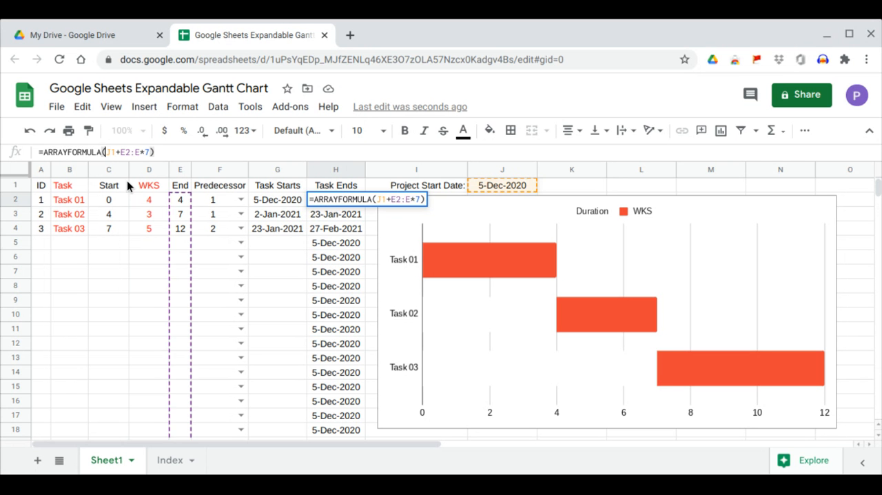
text(IF)
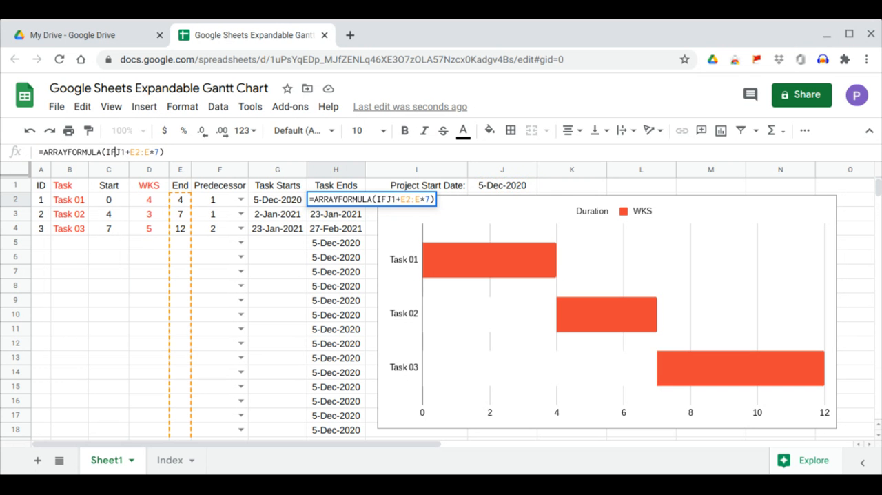
text(()
text(,")
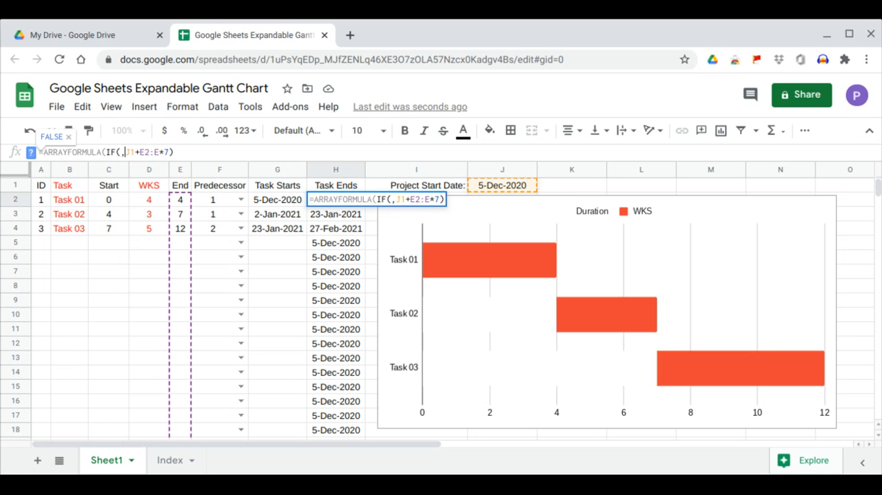
text(",)
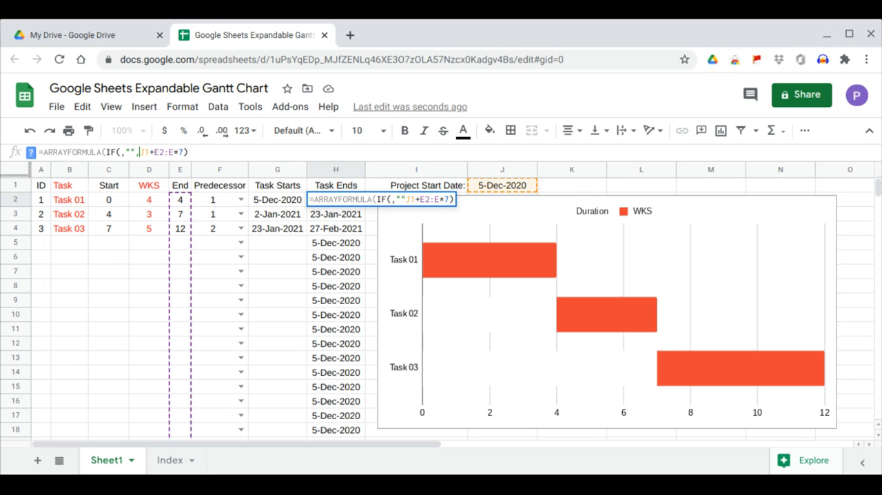
key(Left)
key(Left)
text(a2)
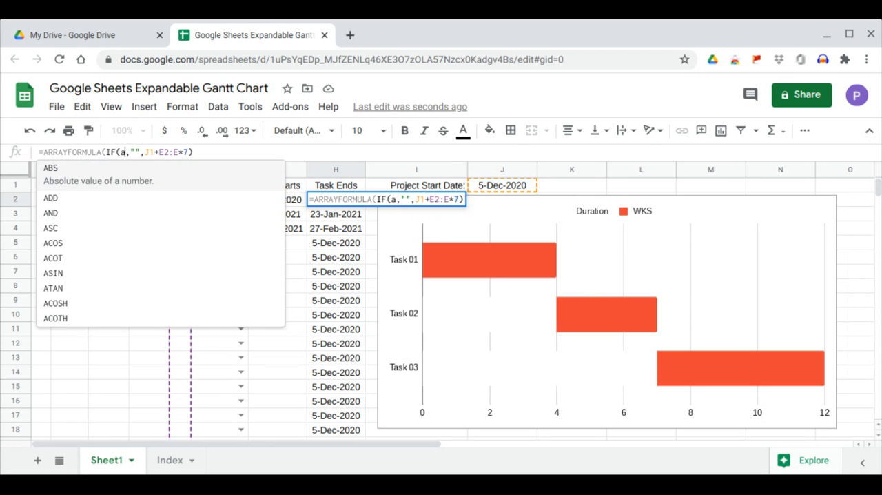
text(:a)
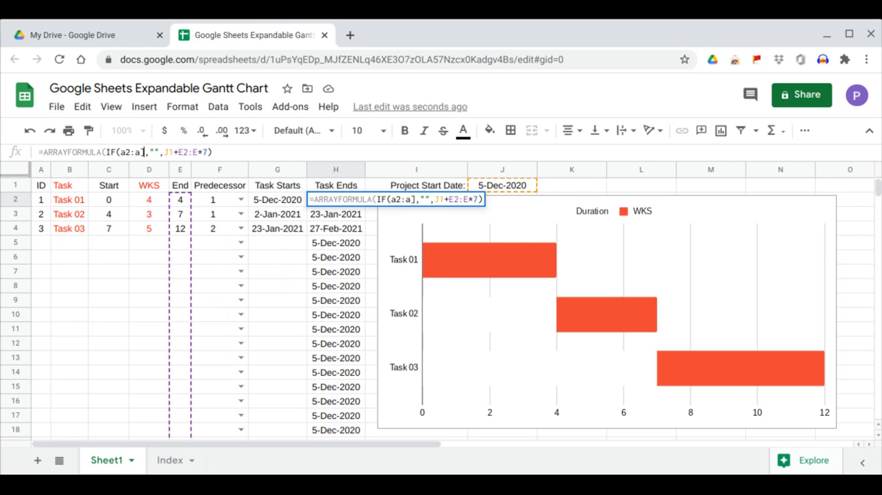
text(=)
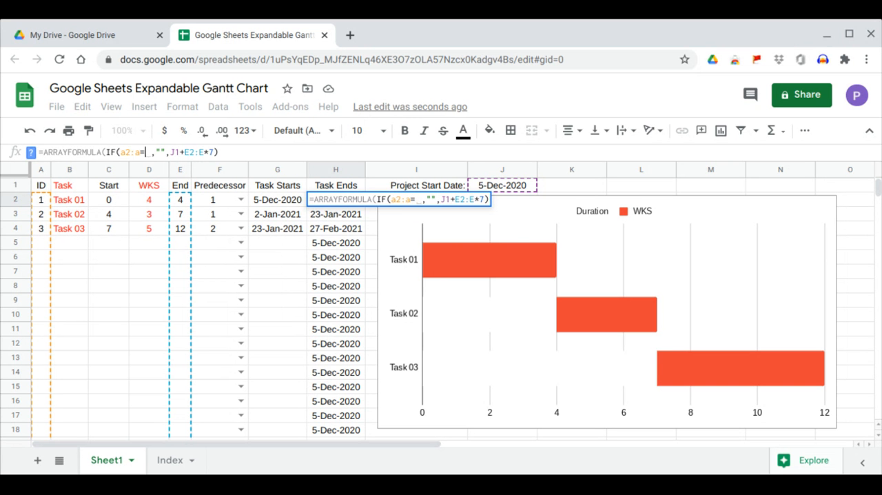
text("")
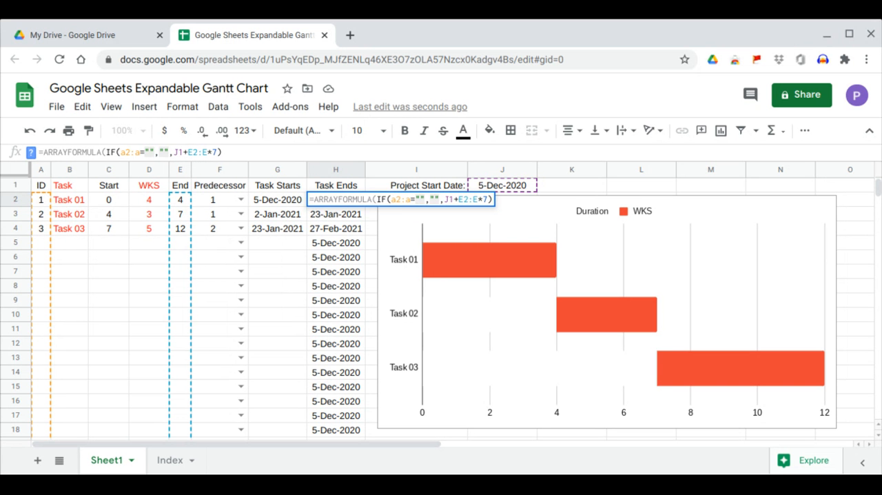
key(Return)
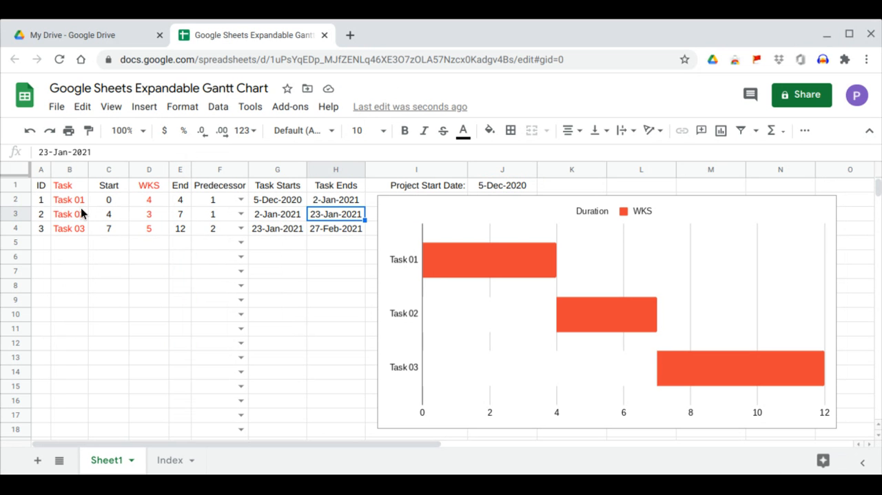
Extend the task list down to Task 06 and fill the Start formula from C2:C4 down column C past row 449
drag(81, 204, 87, 274)
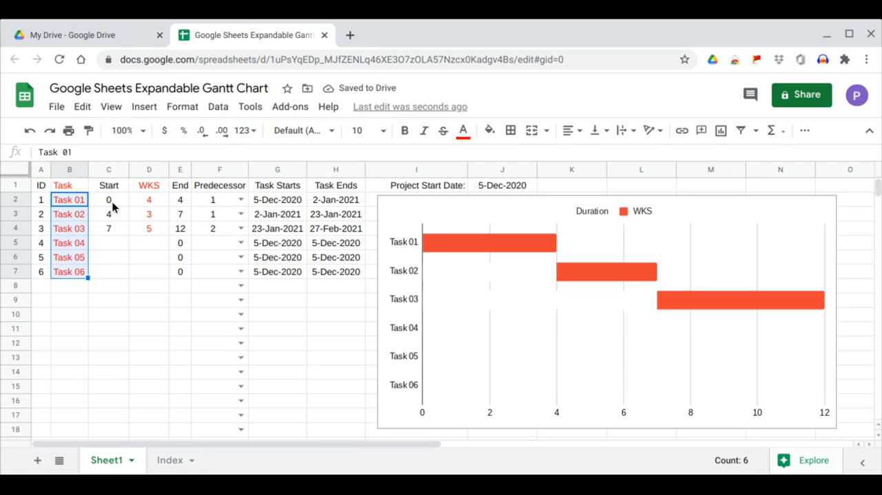
drag(112, 202, 114, 228)
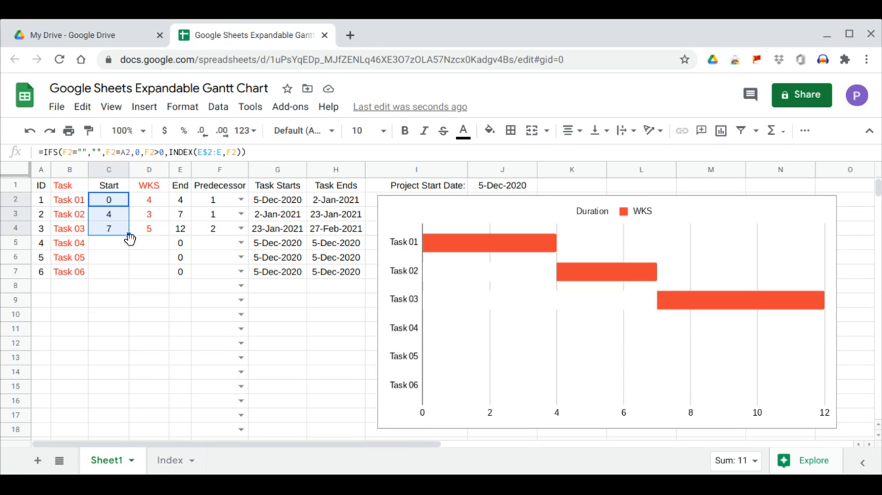
drag(130, 237, 136, 386)
click(136, 386)
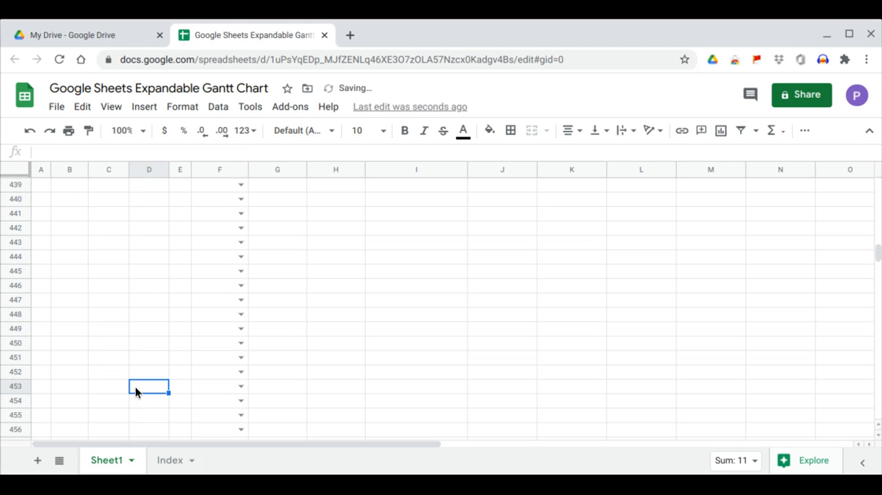
click(107, 328)
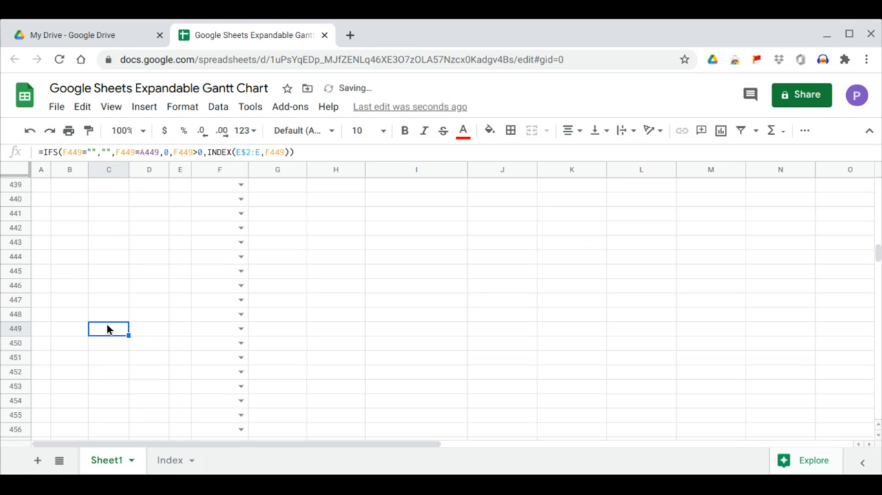
scroll(110, 309, up, 9)
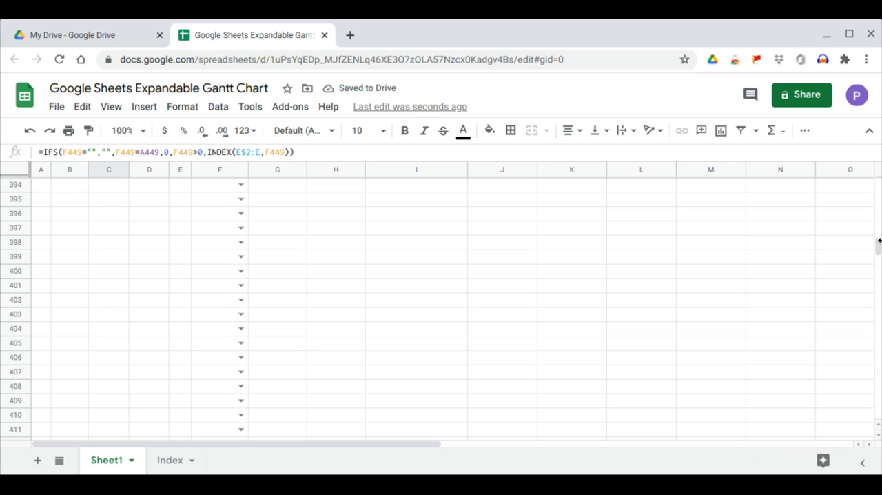
drag(879, 240, 878, 184)
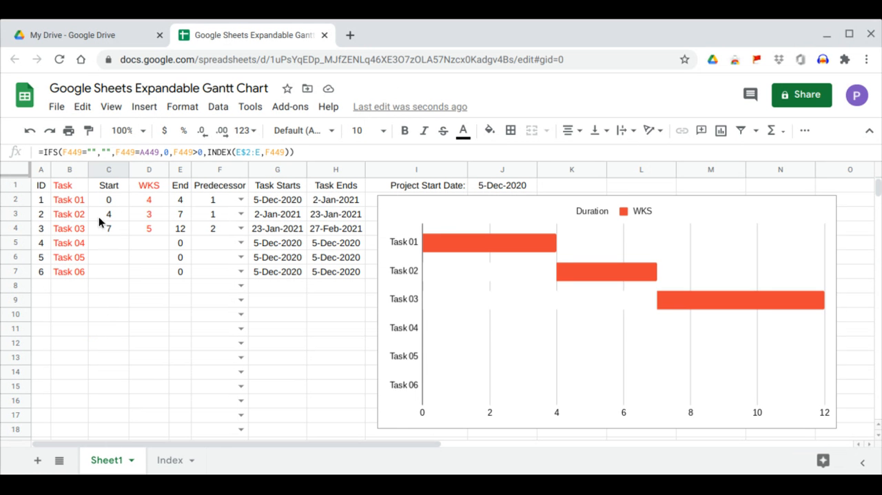
Hide the Start values by setting the text color of the whole column C to white
click(115, 199)
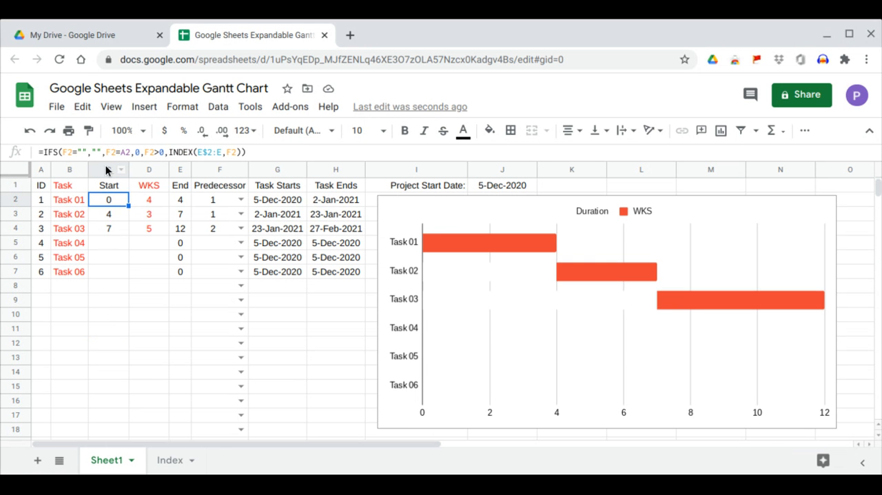
click(108, 168)
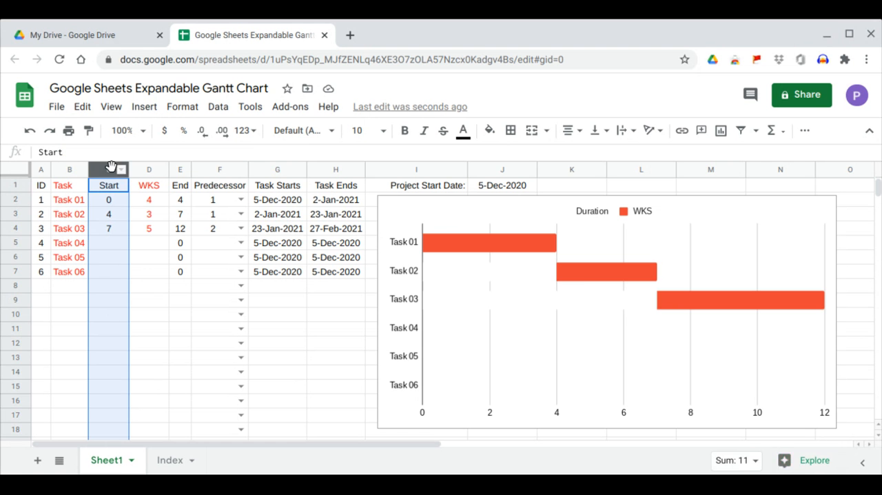
click(490, 131)
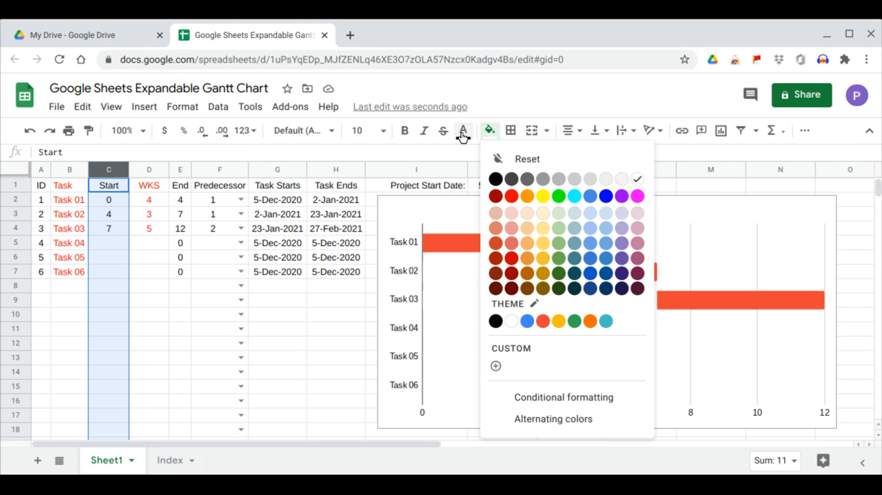
click(463, 131)
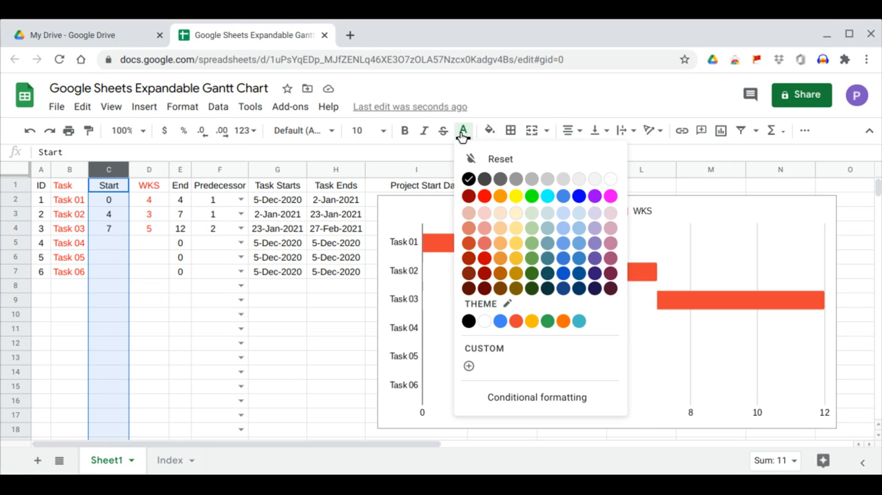
click(610, 182)
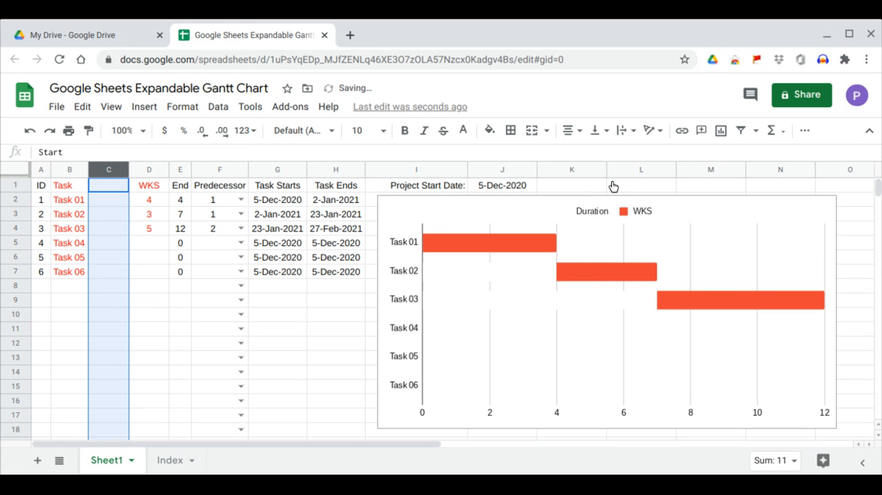
Hide the End values by setting the text color of the whole column E to white
click(181, 169)
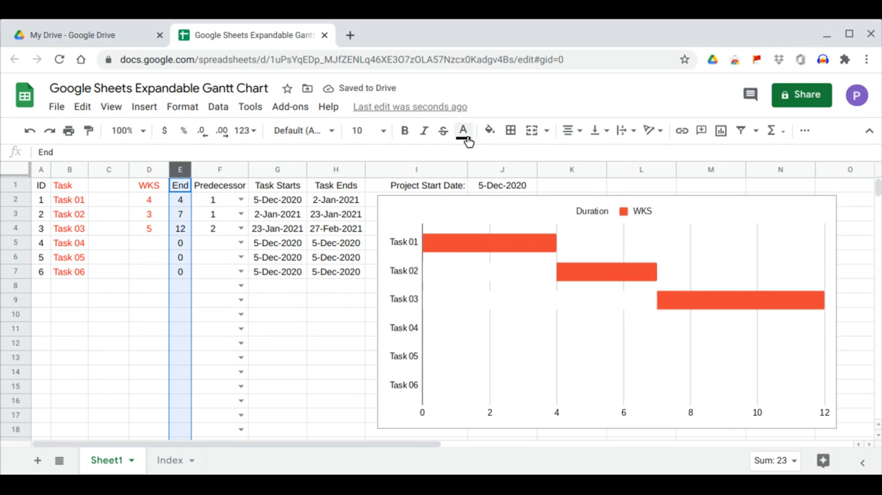
click(489, 131)
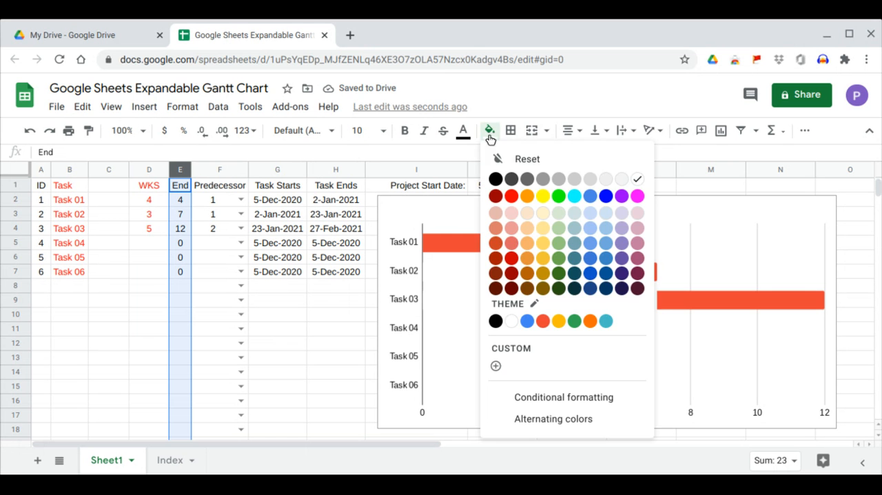
click(640, 183)
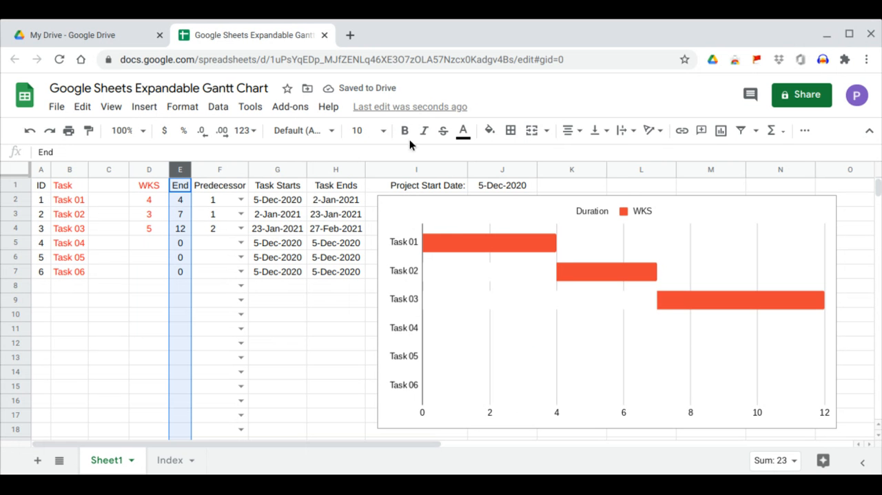
click(461, 131)
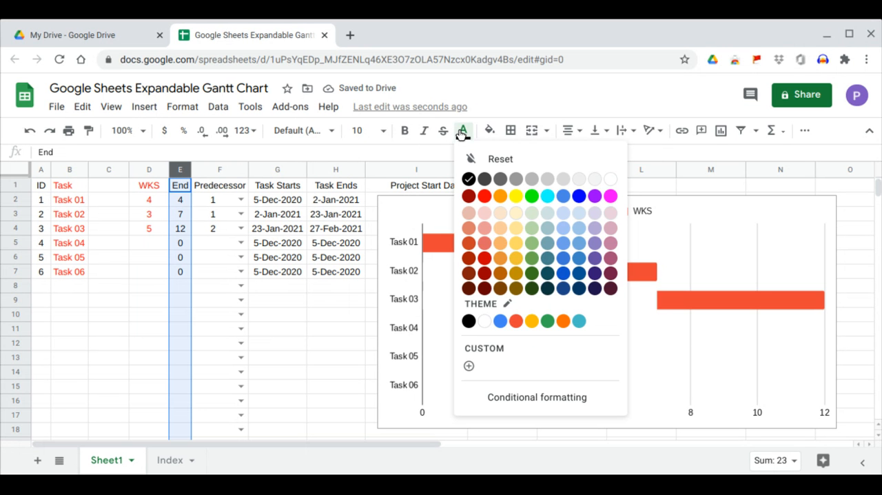
click(611, 181)
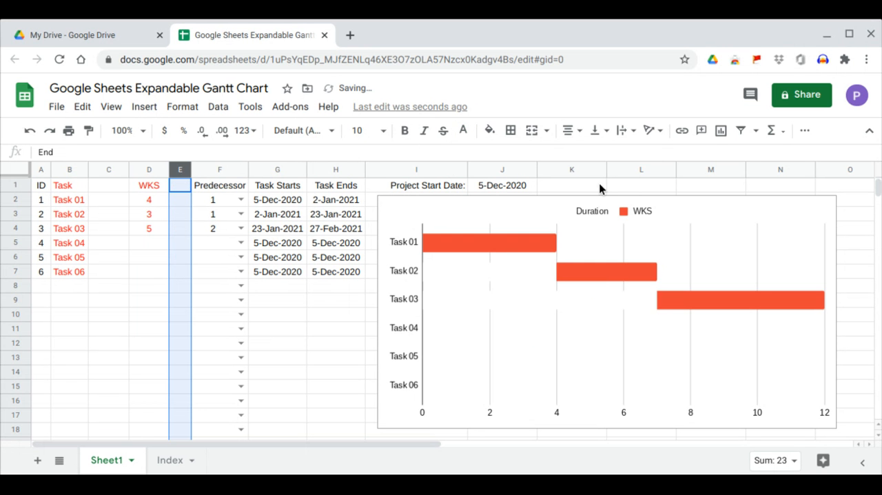
click(230, 328)
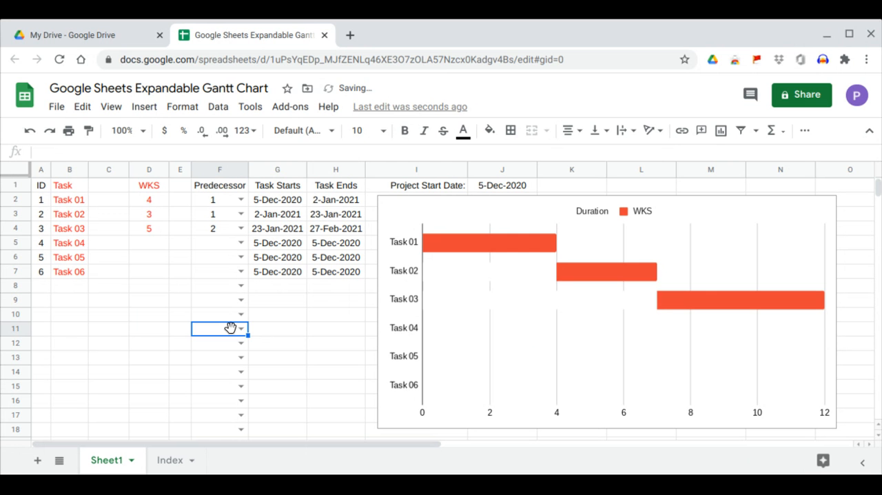
Enter WKS durations of 2, 1 and 4 for Task 04, Task 05 and Task 06
click(151, 248)
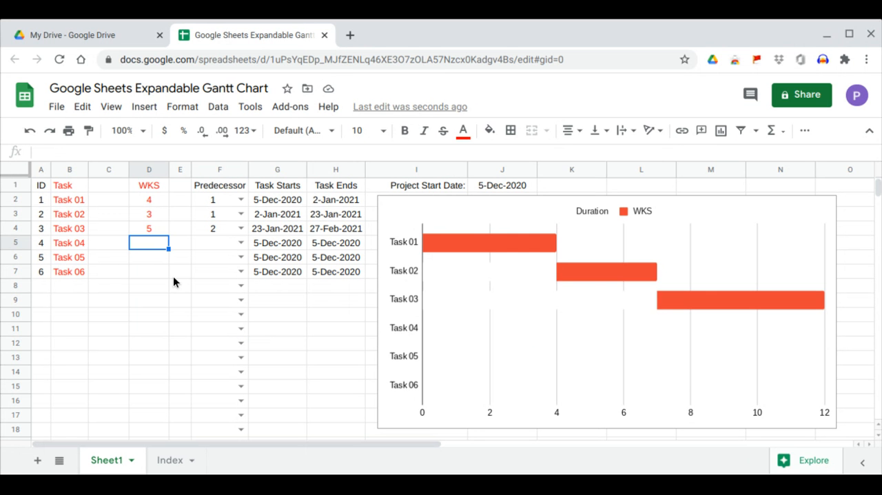
text(2)
key(Return)
text(1)
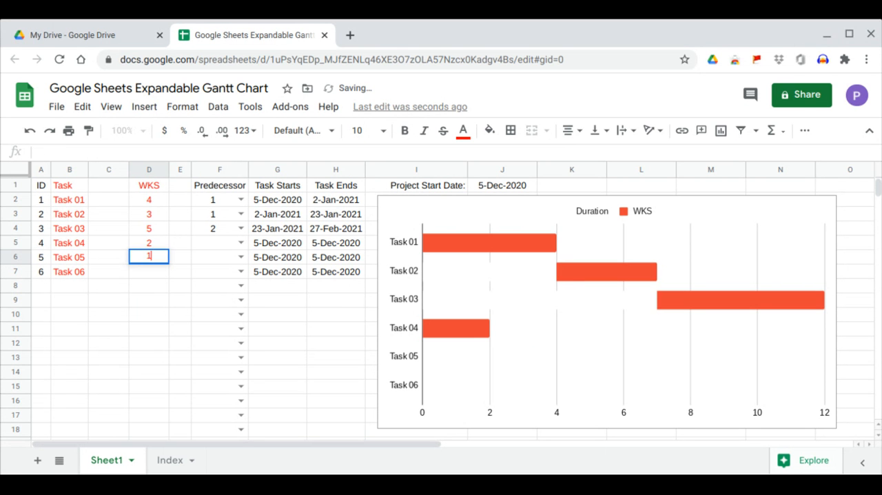
key(Return)
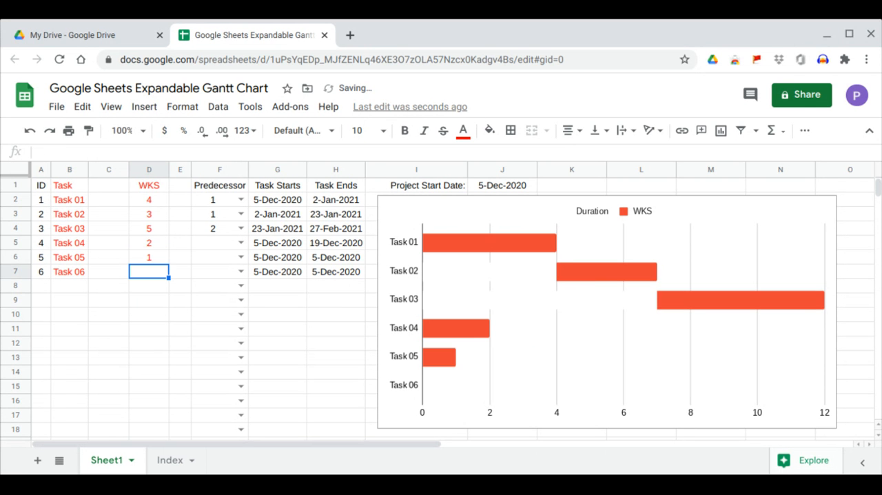
text(4)
key(Return)
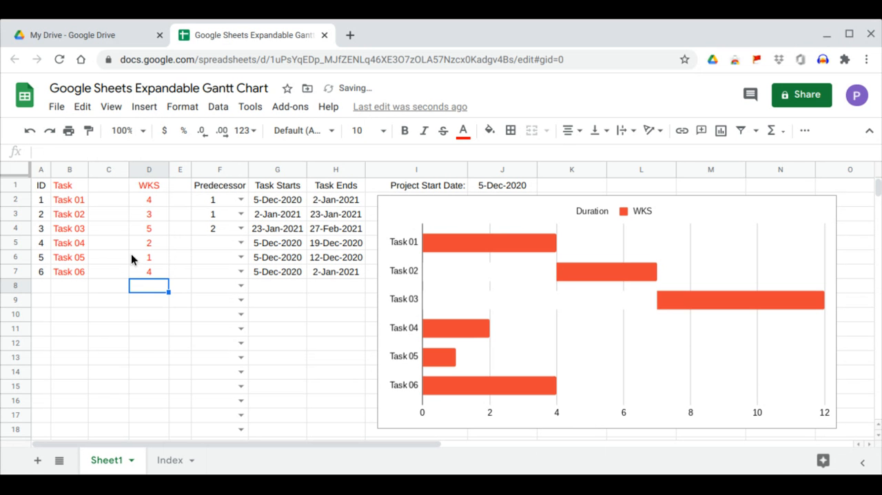
Copy the whole WKS column D and paste it back onto itself
click(146, 169)
right_click(147, 170)
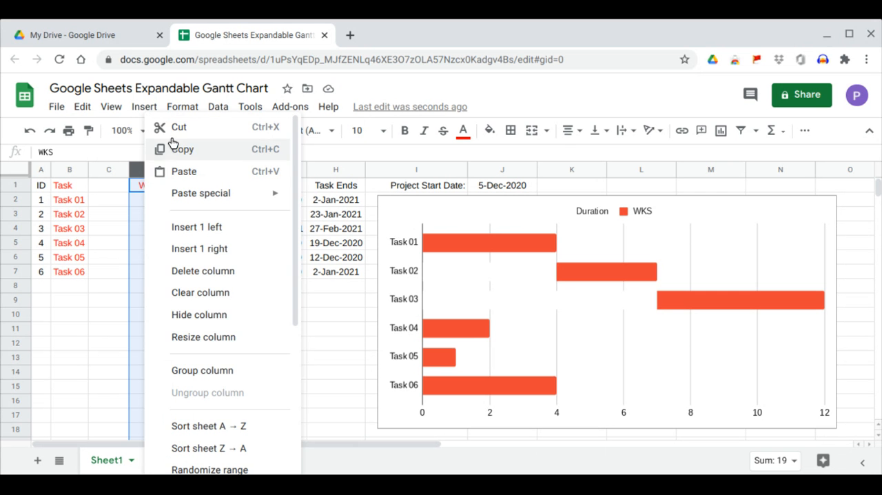
click(172, 146)
right_click(147, 169)
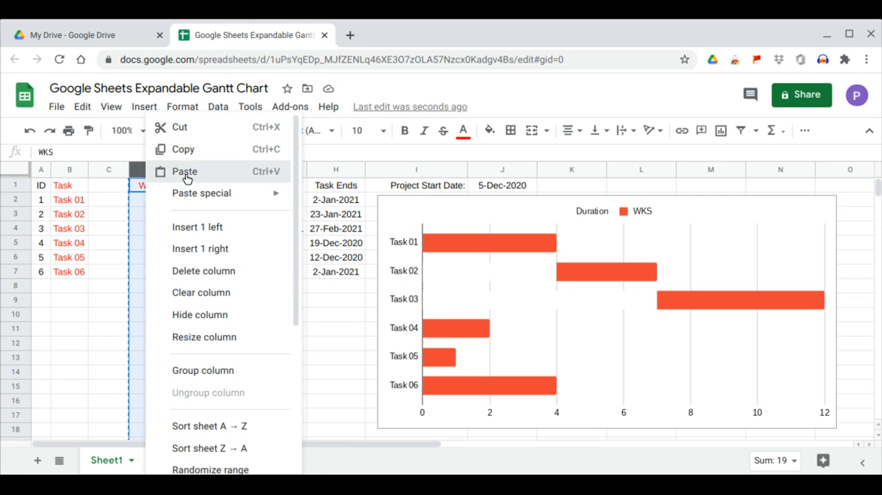
click(184, 172)
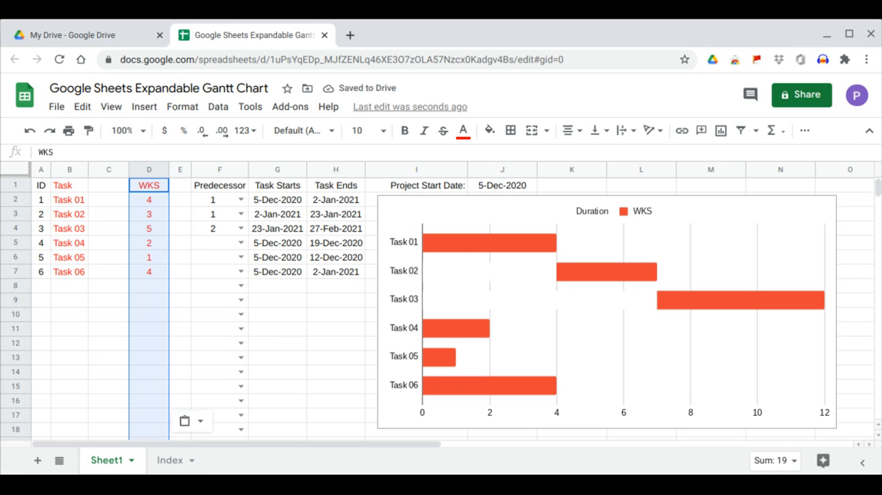
Set the predecessors of Task 04, Task 05 and Task 06 to 3, 4 and 5
click(240, 243)
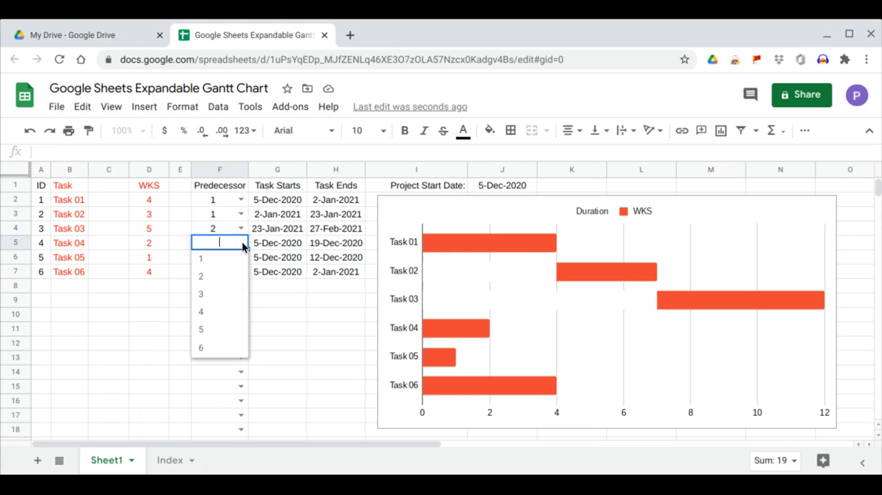
click(228, 295)
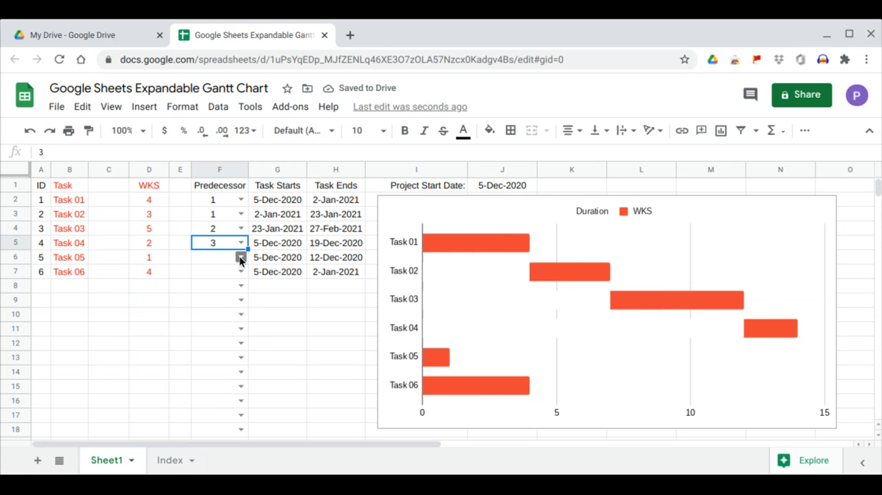
click(239, 256)
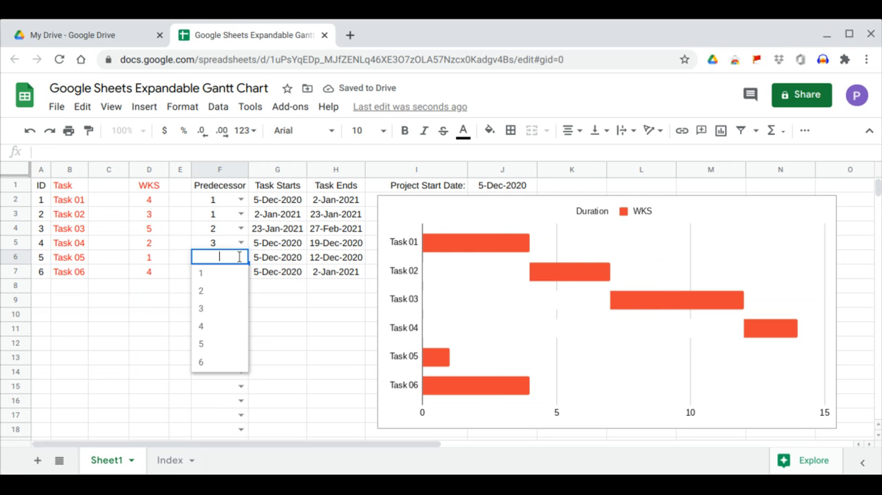
click(219, 333)
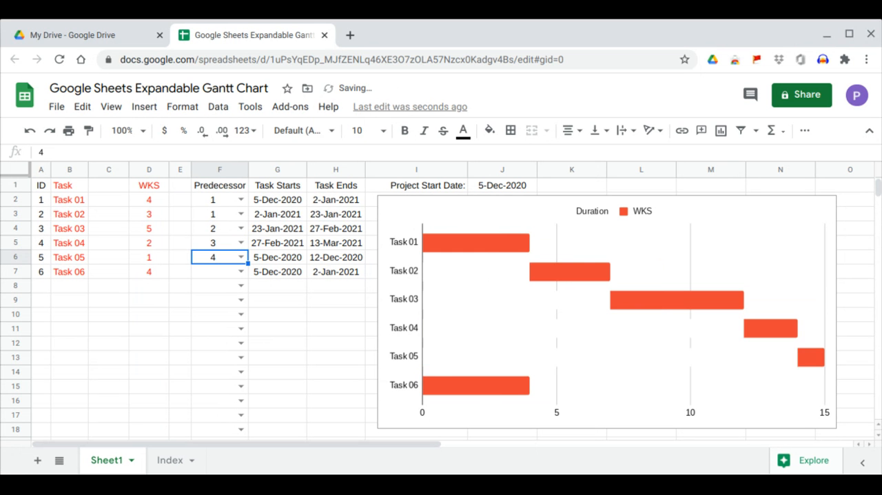
click(241, 272)
click(218, 359)
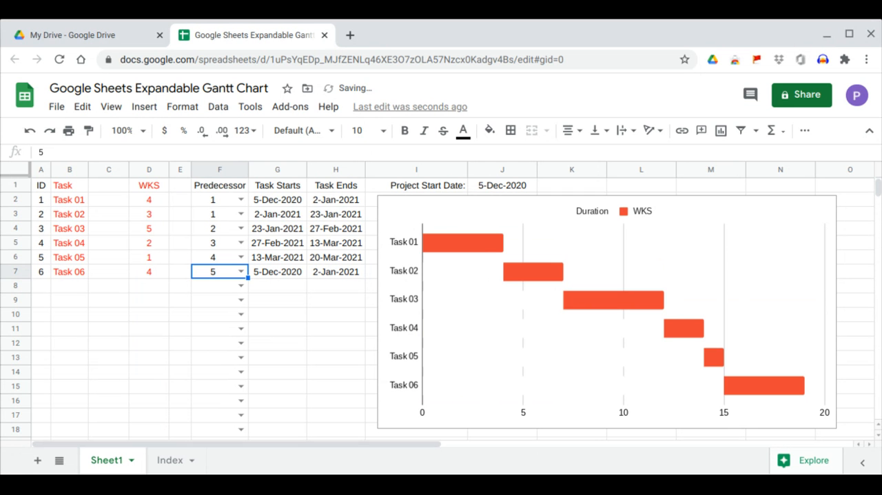
Copy the WKS column and paste it in place again, then select the Task Ends date of Task 06
click(148, 169)
right_click(149, 170)
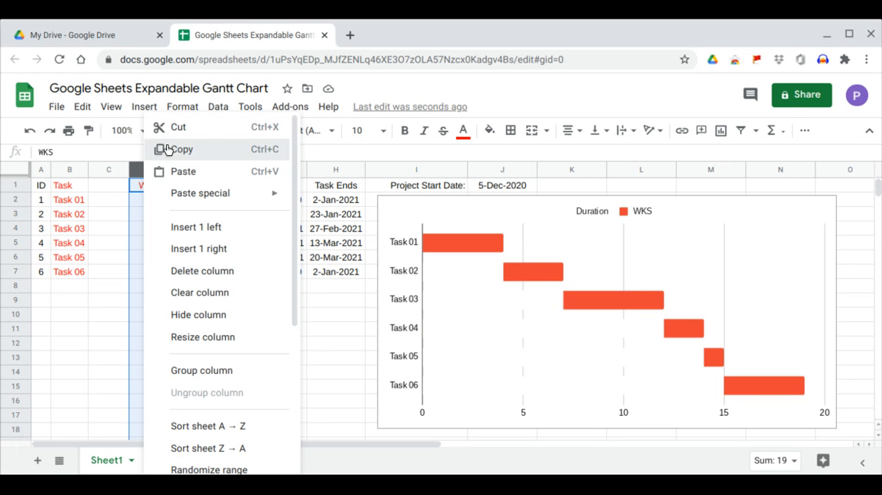
click(164, 150)
right_click(161, 192)
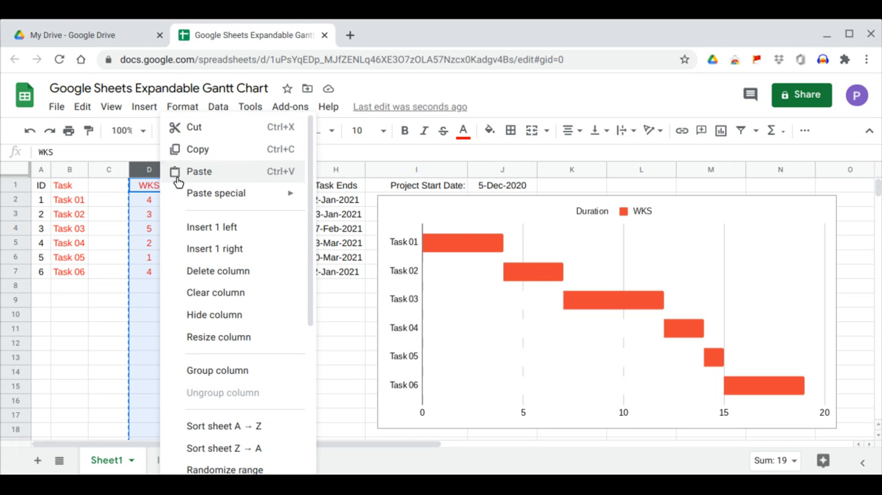
click(179, 181)
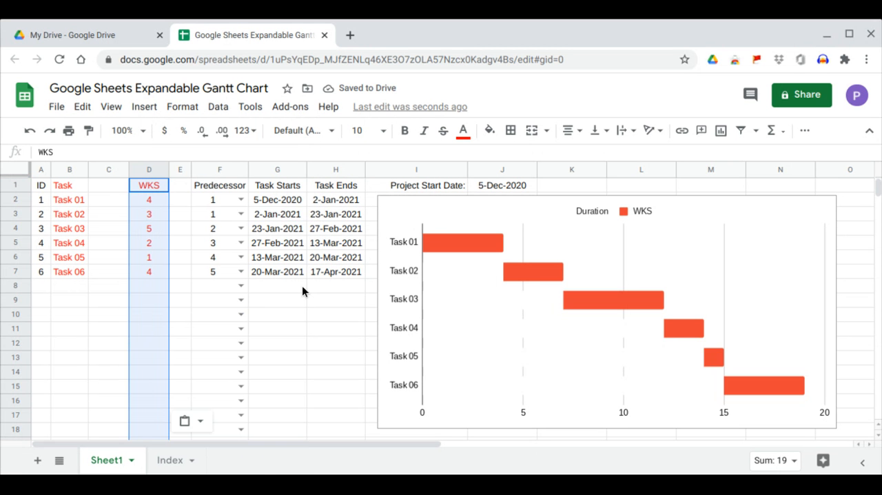
click(328, 271)
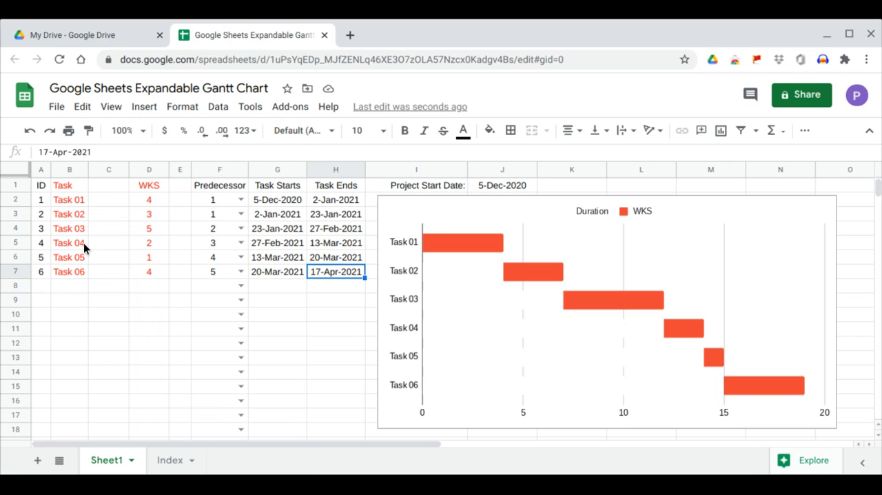
Extend the task list down to Task 09 and enter WKS durations of 4, 3 and 5 for Task 07 through Task 09
drag(83, 243, 85, 314)
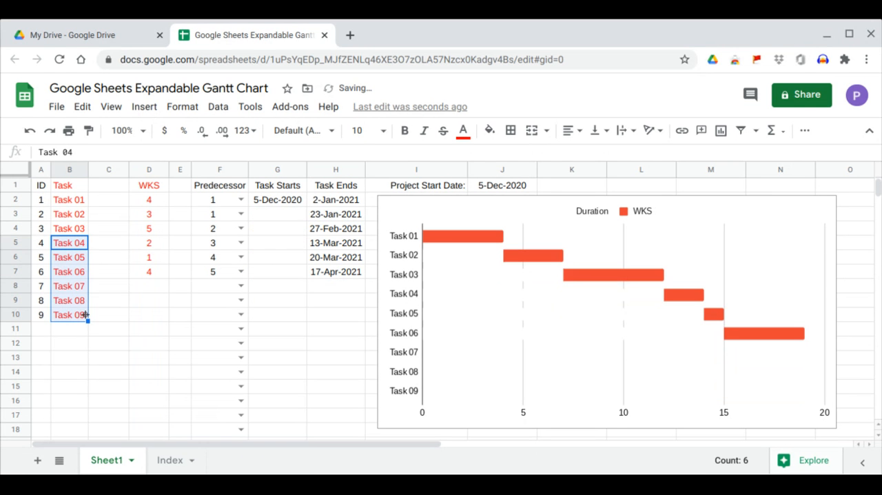
click(158, 292)
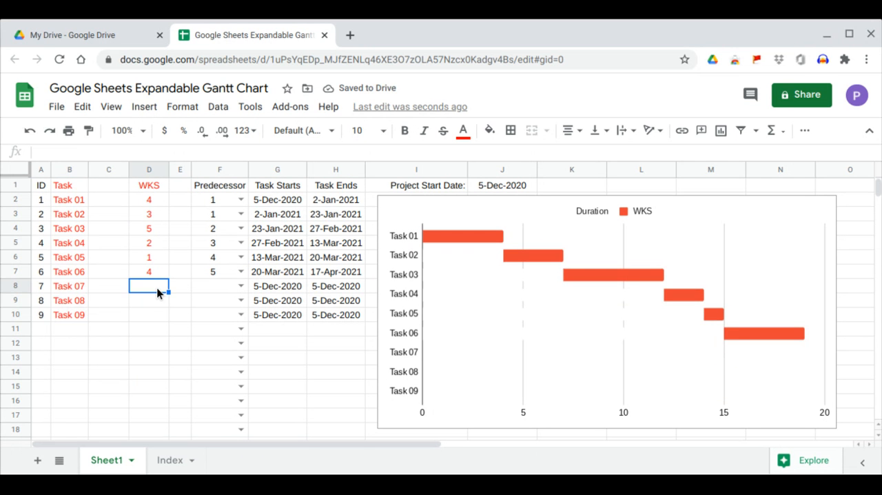
text(4)
click(157, 303)
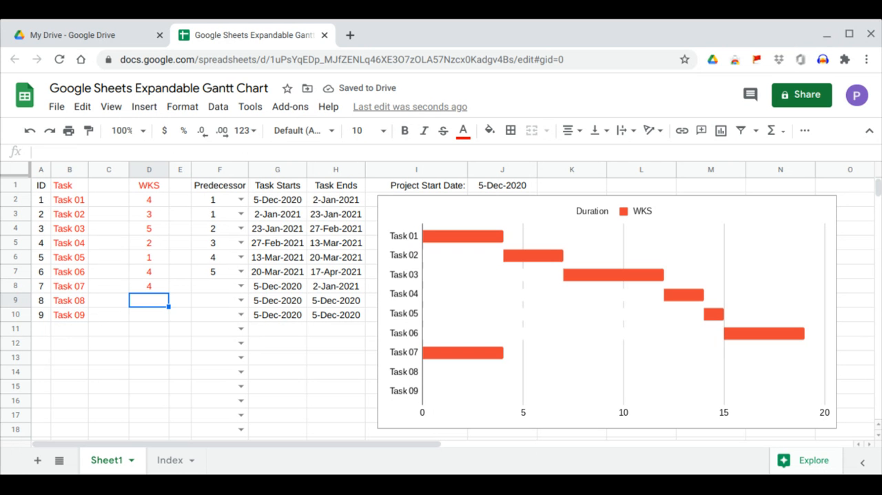
text(3)
click(153, 314)
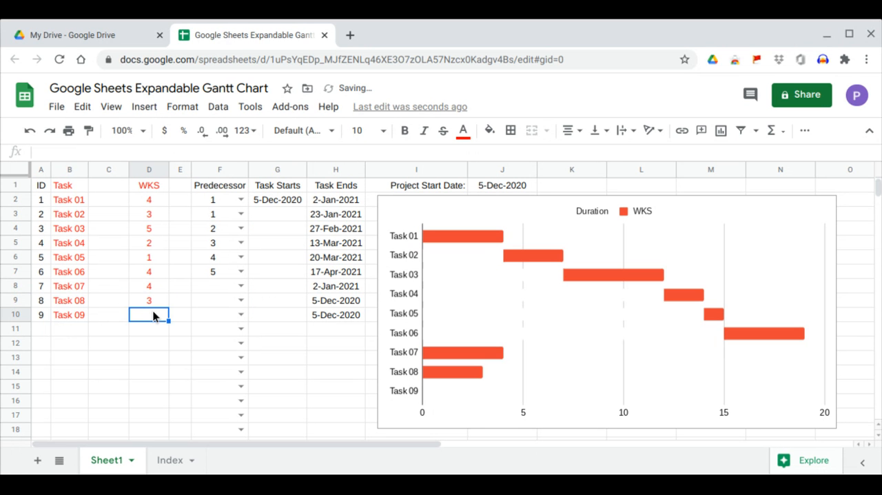
text(5)
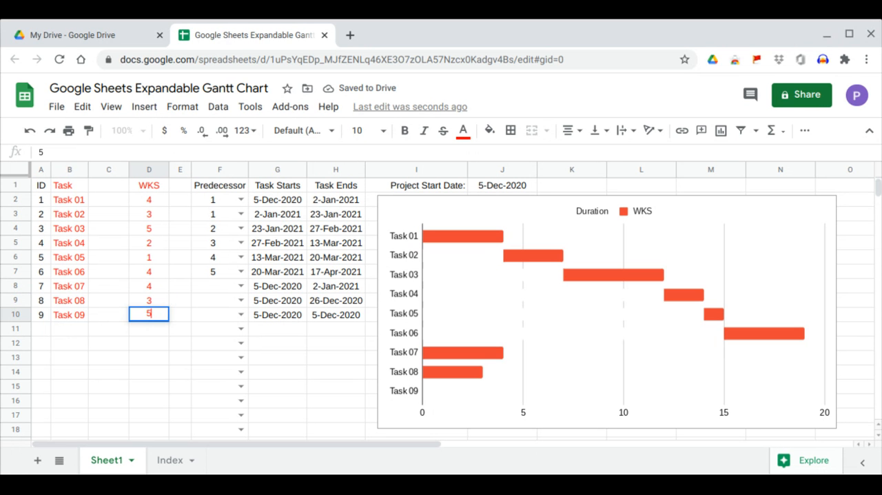
click(159, 335)
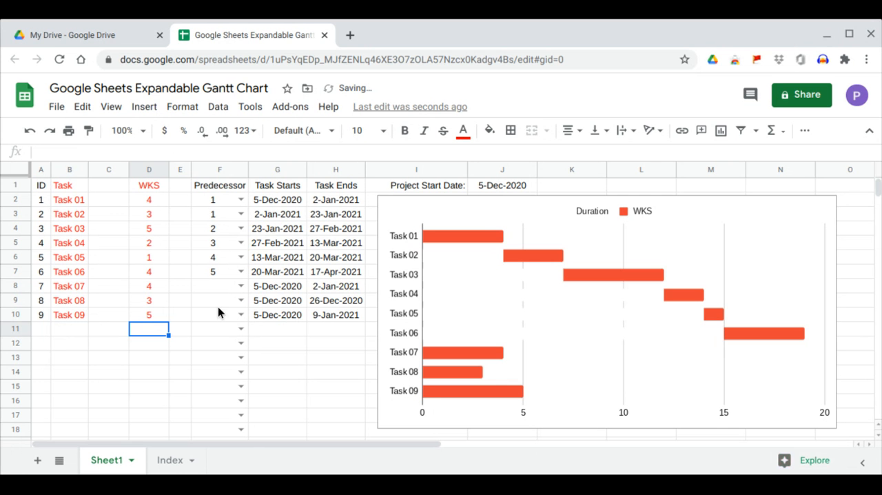
Set the predecessors of Task 07, Task 08 and Task 09 to 6, 7 and 8
click(240, 286)
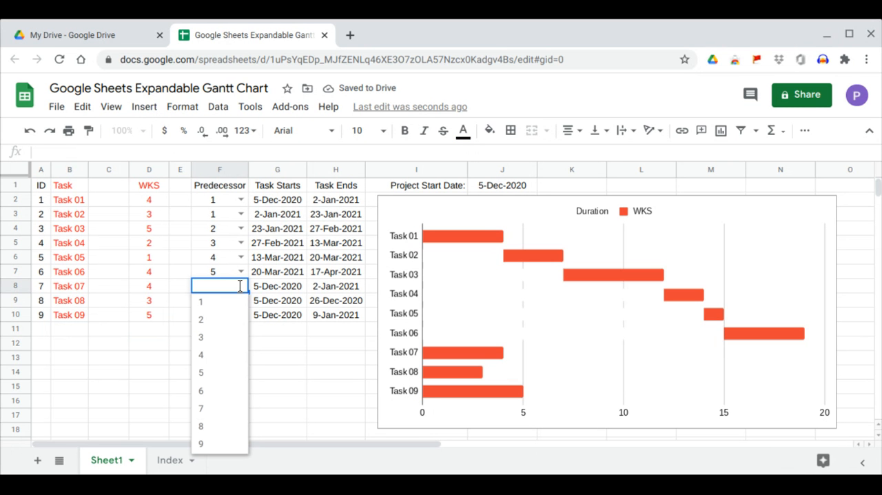
click(222, 391)
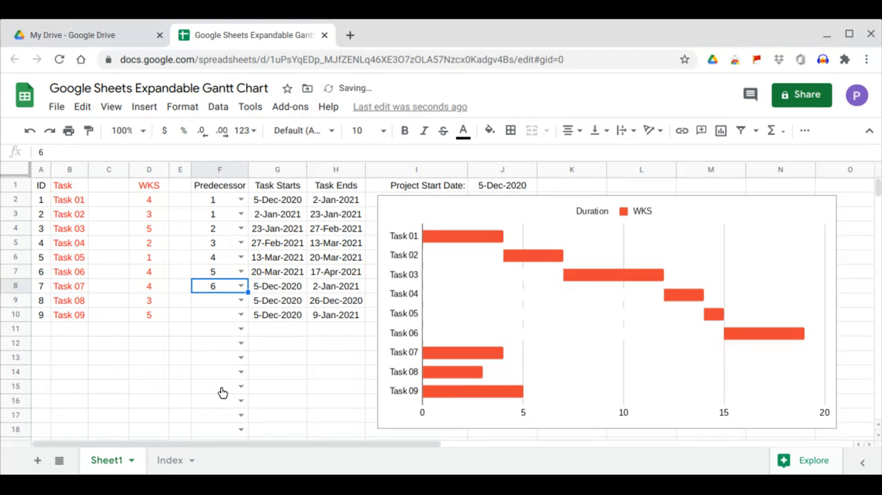
click(240, 299)
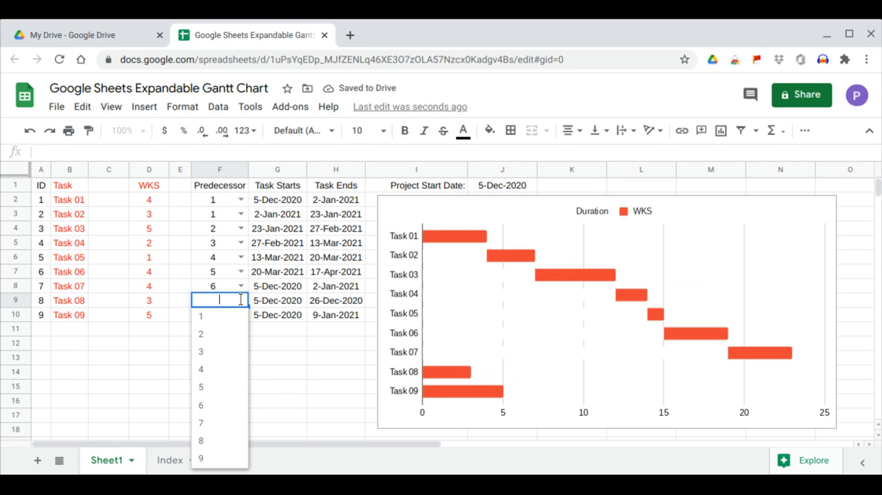
click(211, 422)
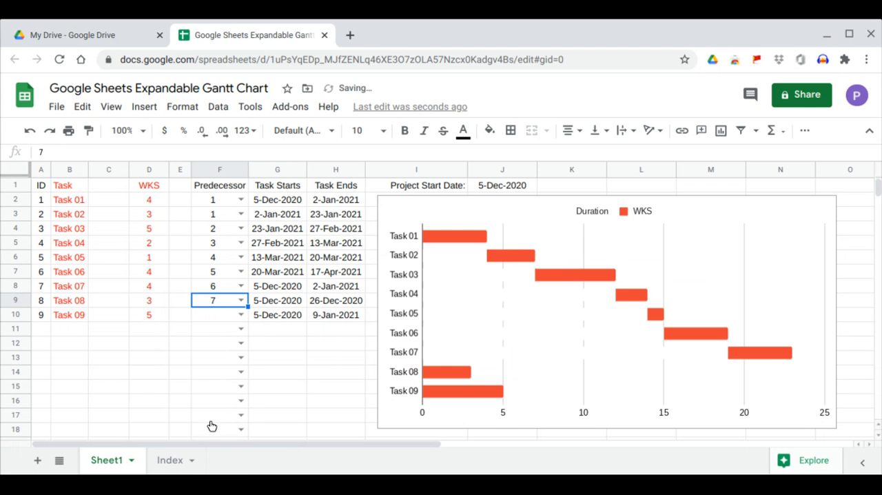
click(240, 315)
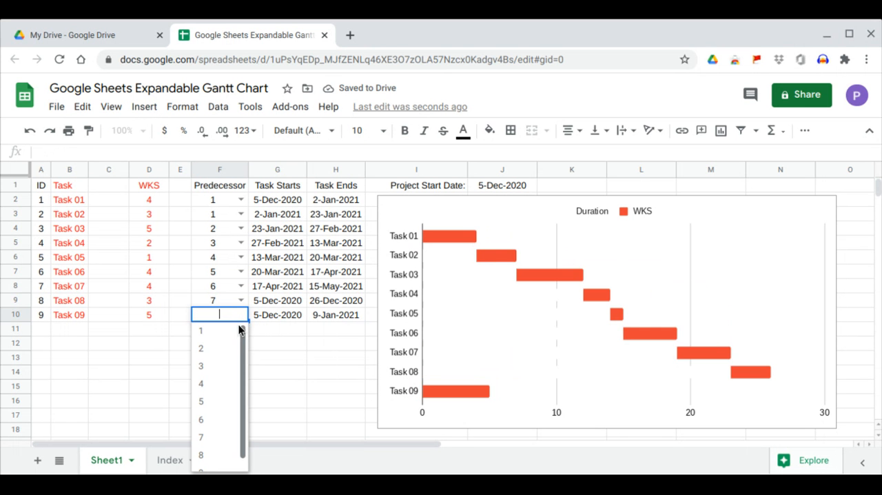
drag(245, 377, 240, 408)
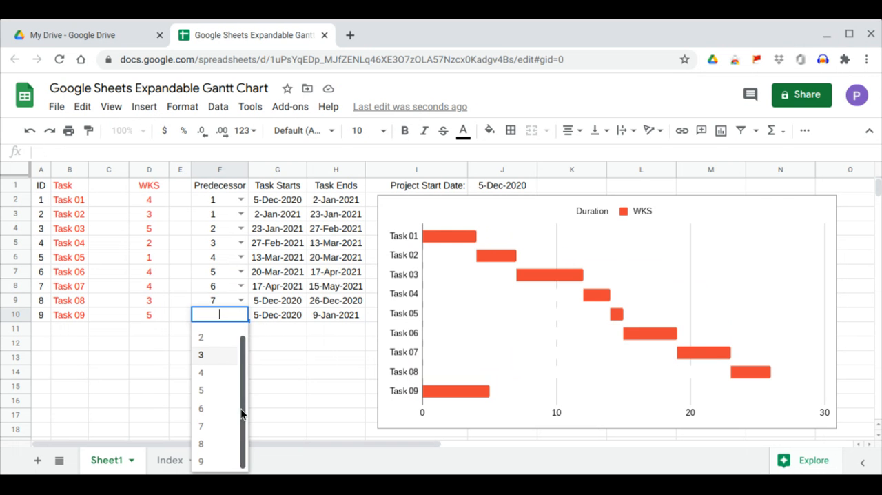
click(201, 444)
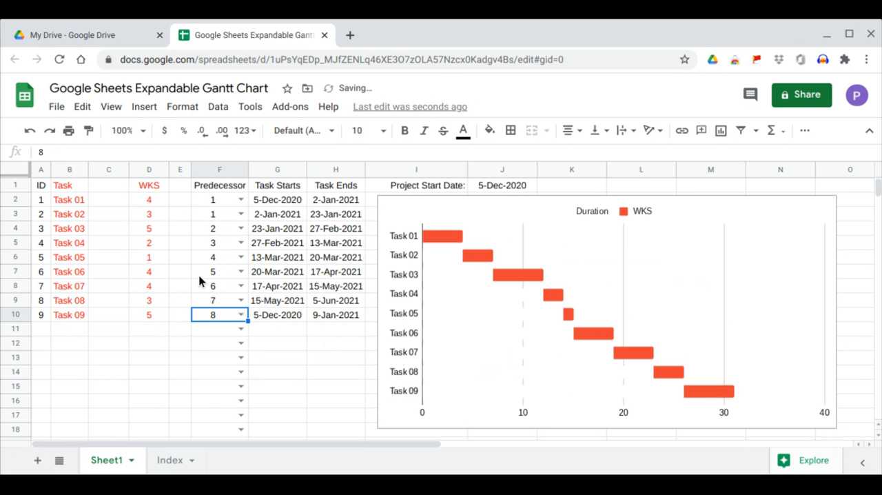
Copy the WKS column and paste it over itself to refresh the dates, ending on the Task Ends date of Task 09
click(148, 170)
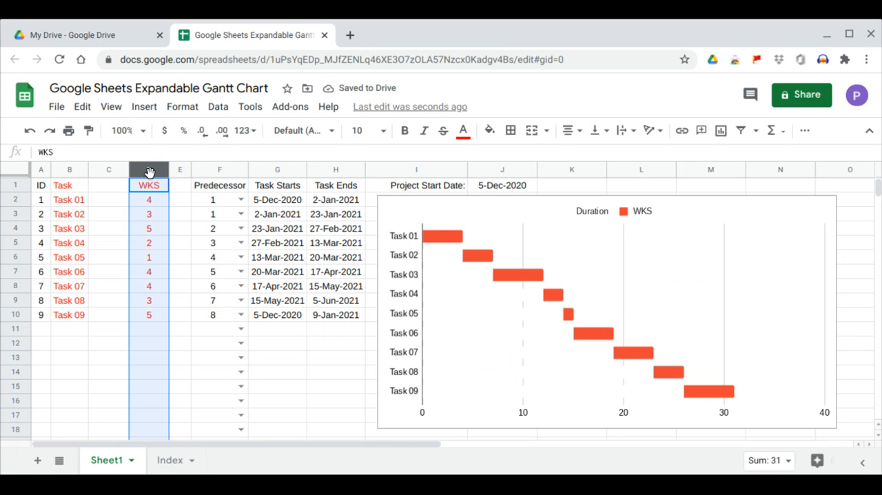
right_click(148, 173)
click(181, 150)
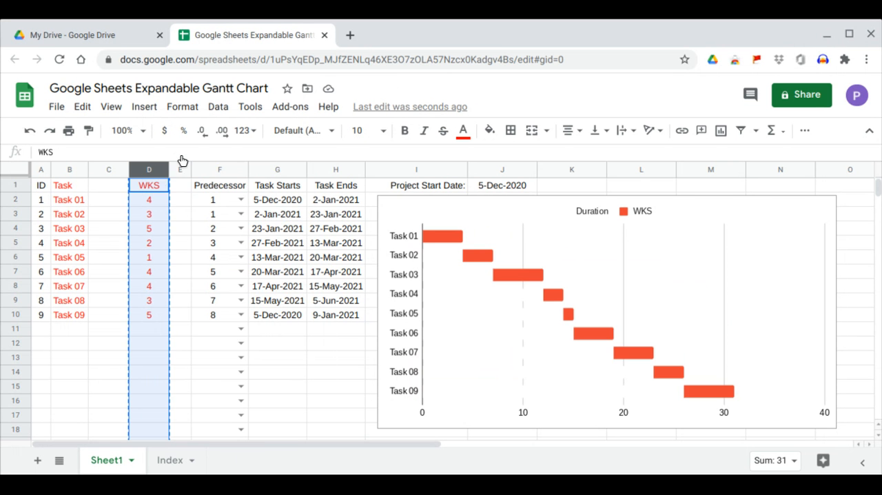
right_click(147, 172)
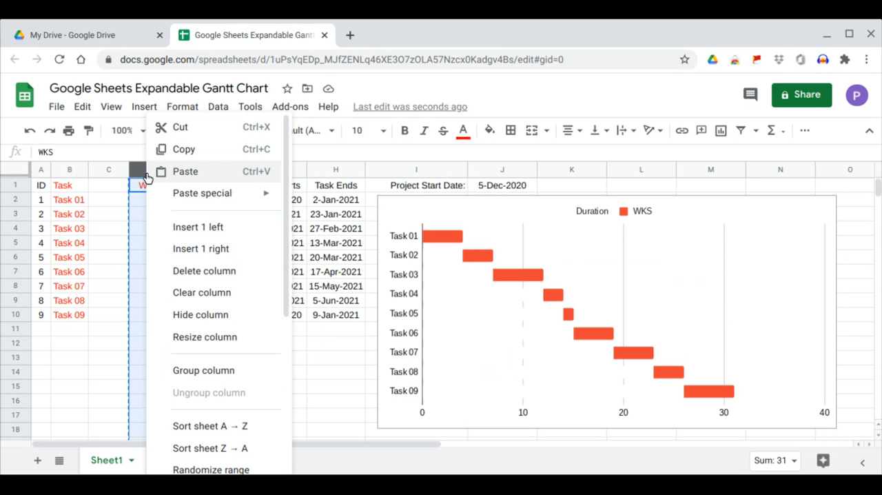
click(177, 173)
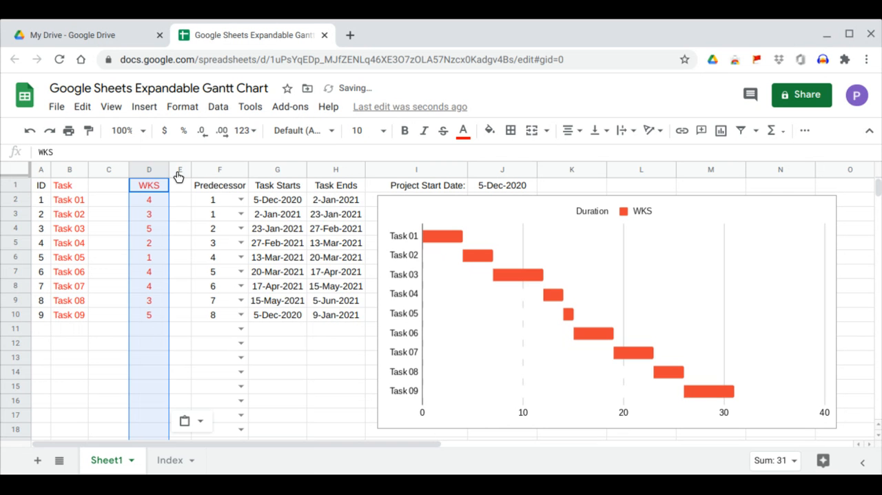
click(330, 316)
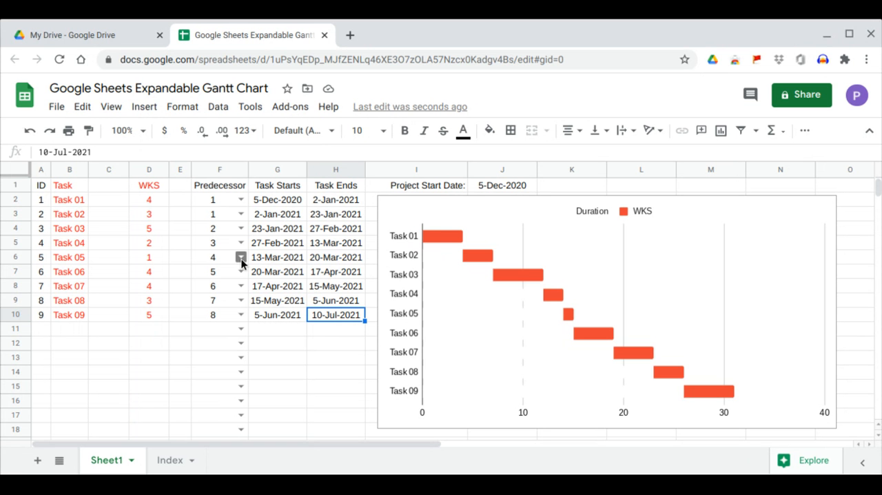
Set the predecessor of Task 05 to its own ID, 5, and check its row and the Task Ends date of Task 09
click(15, 257)
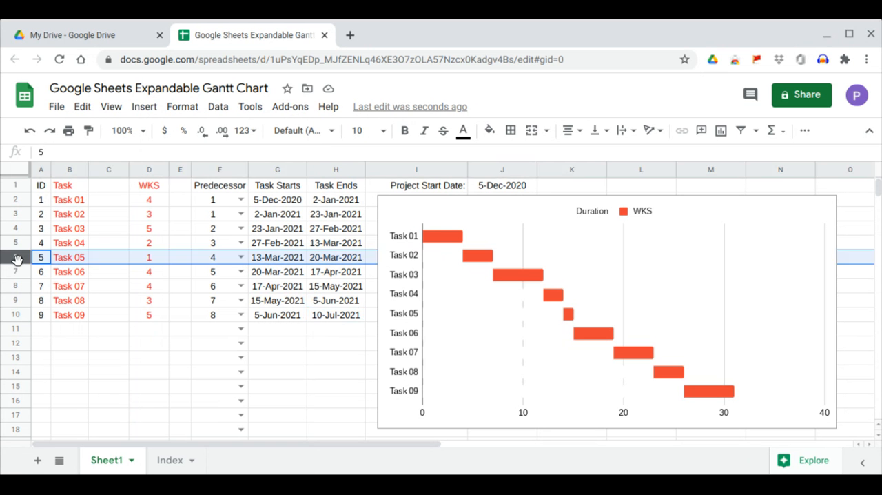
click(240, 257)
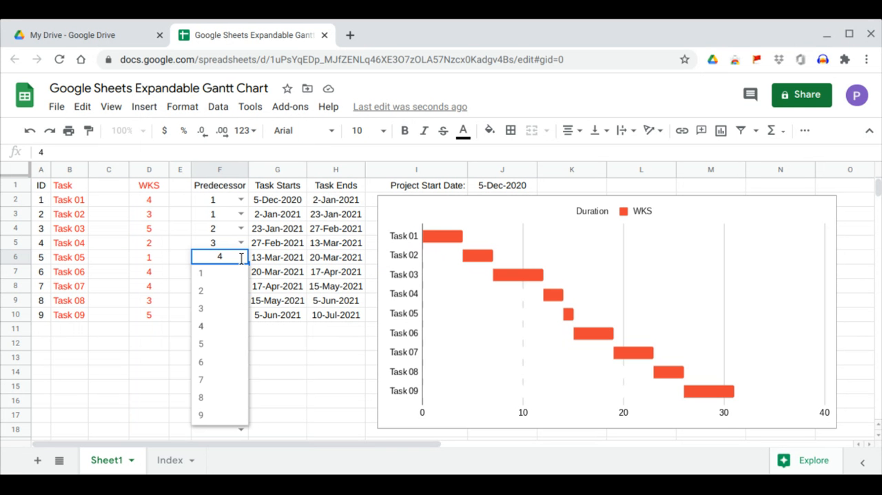
click(232, 344)
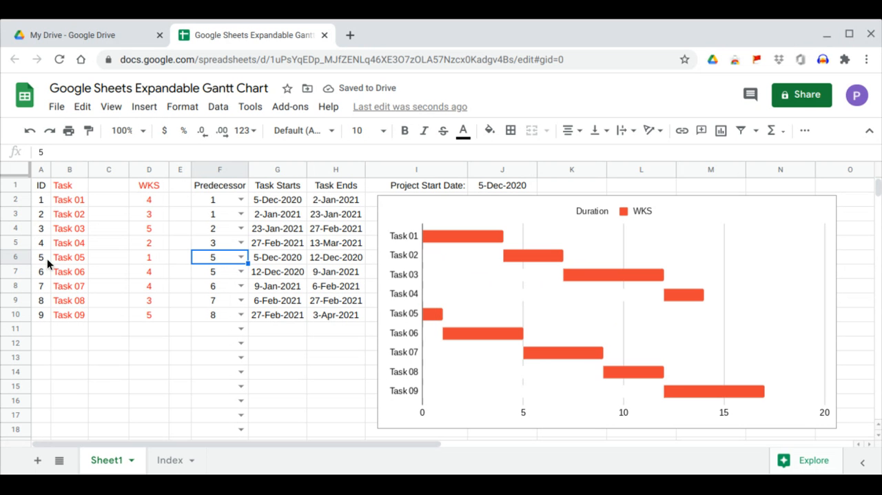
click(16, 257)
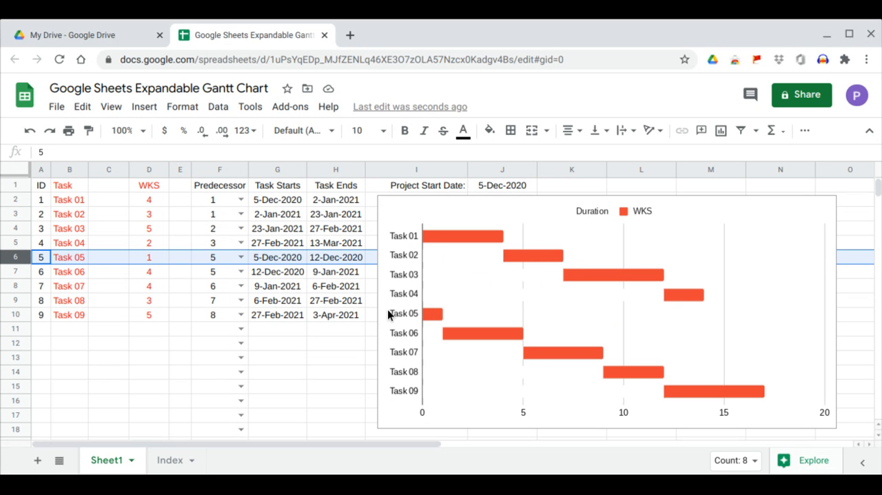
click(350, 318)
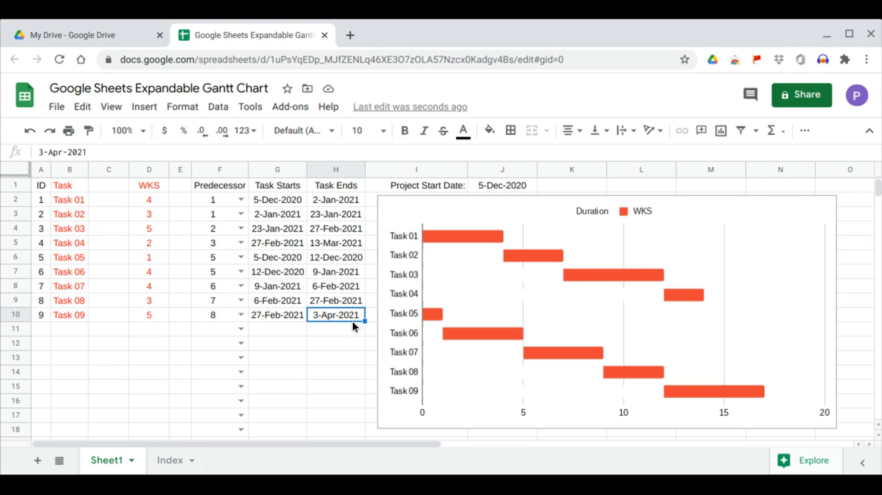
Refresh the dates by copying the WKS column and pasting it in place, and select the Task Ends date of Task 09
click(154, 169)
right_click(154, 169)
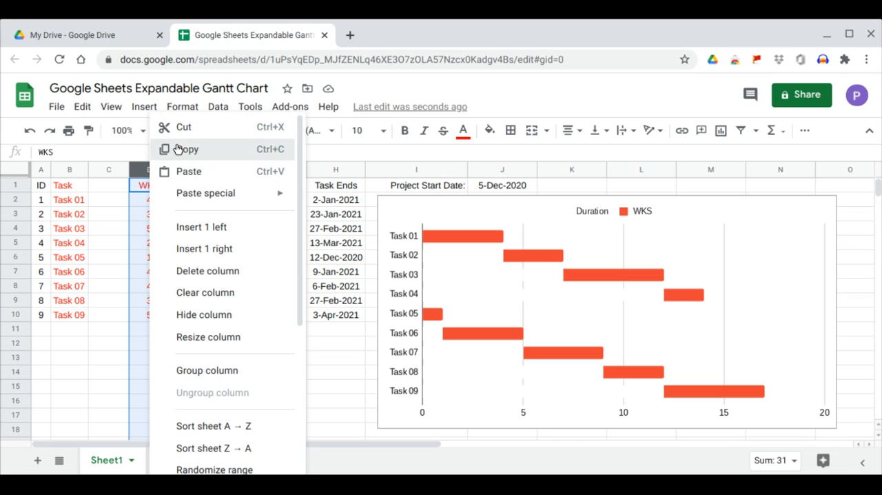
click(180, 148)
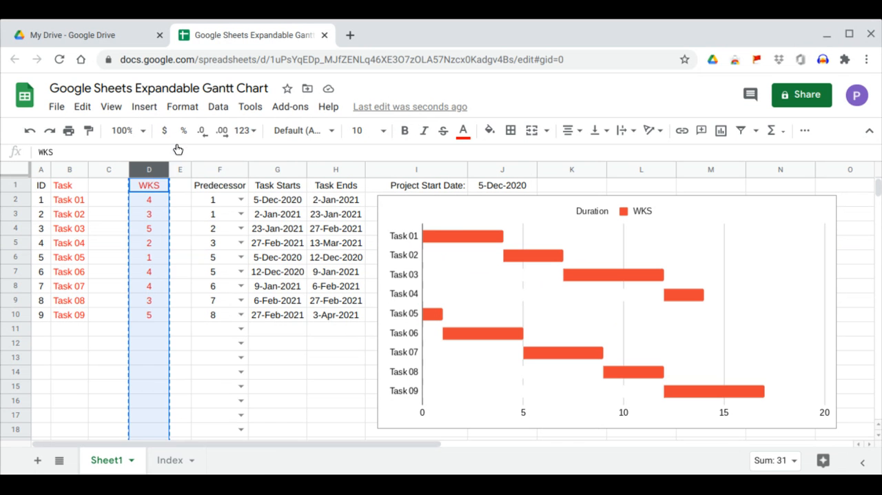
right_click(154, 174)
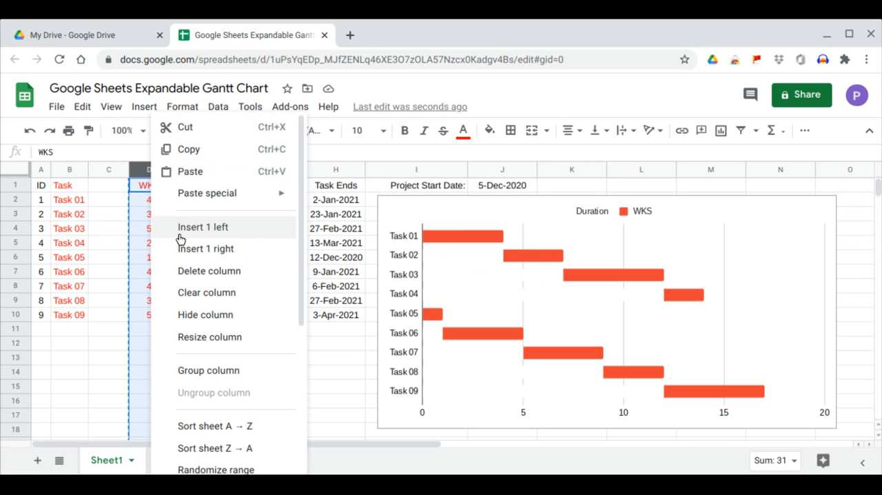
click(189, 173)
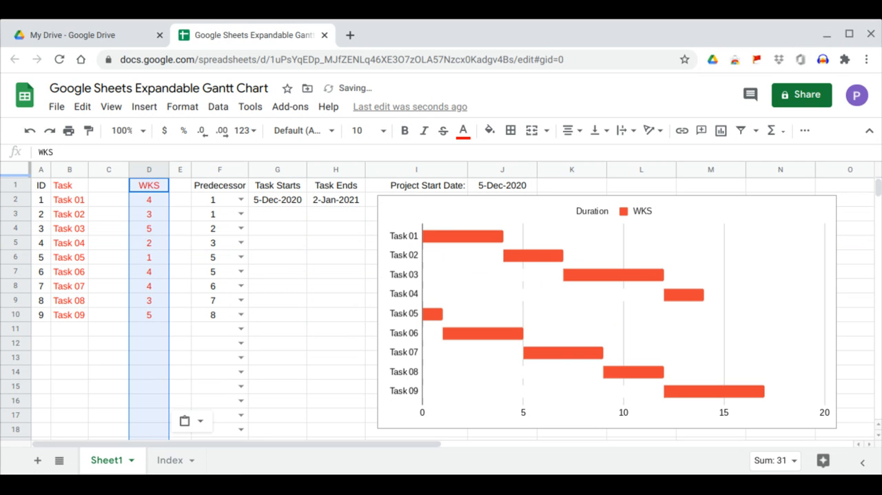
click(344, 316)
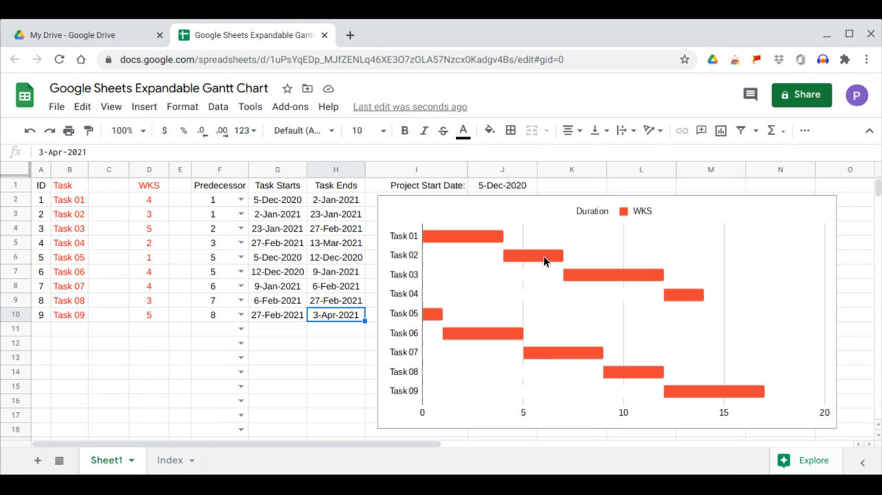
Set the predecessor of Task 04 to 2
click(21, 245)
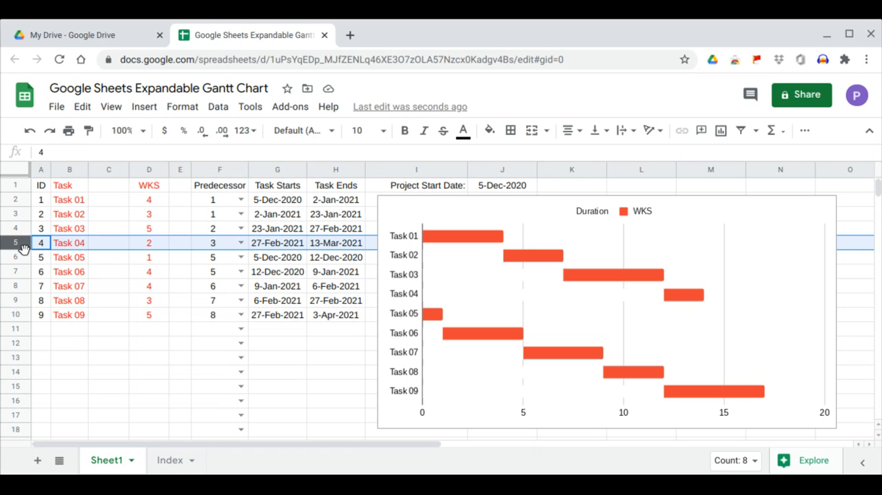
click(241, 243)
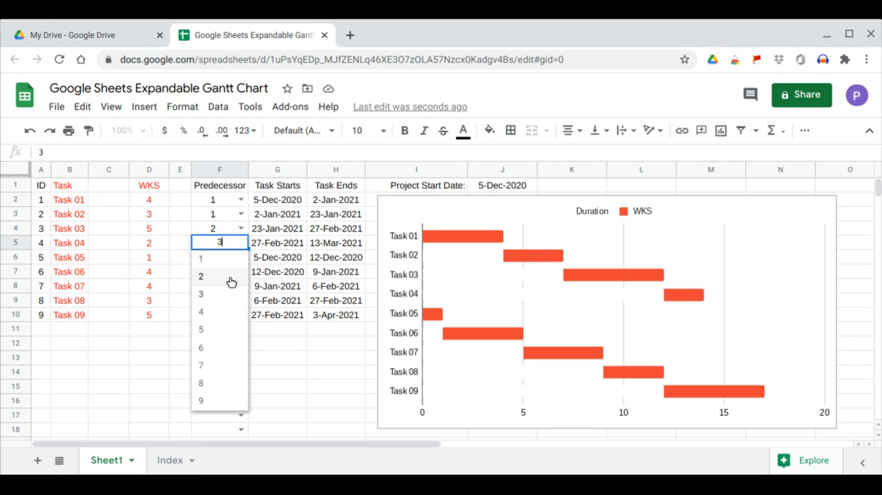
click(230, 279)
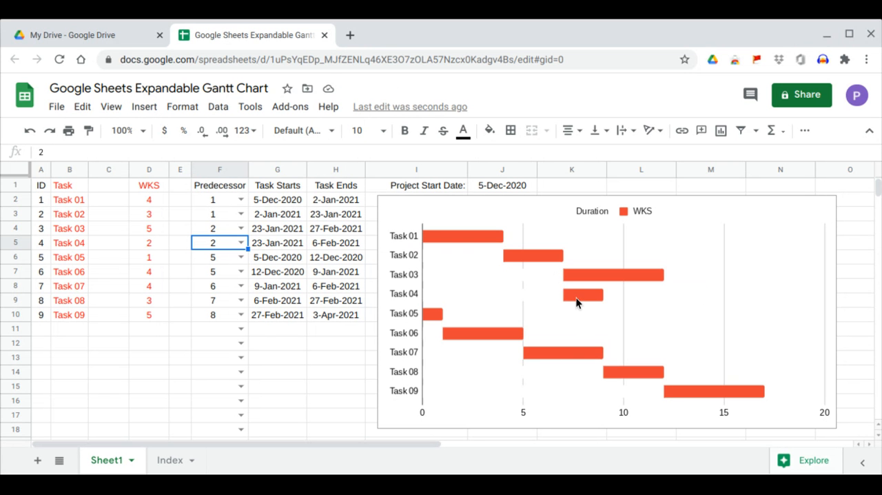
Copy the WKS column and paste it in place again, and inspect Task 09's end date and Task 01's predecessor
click(151, 168)
right_click(151, 168)
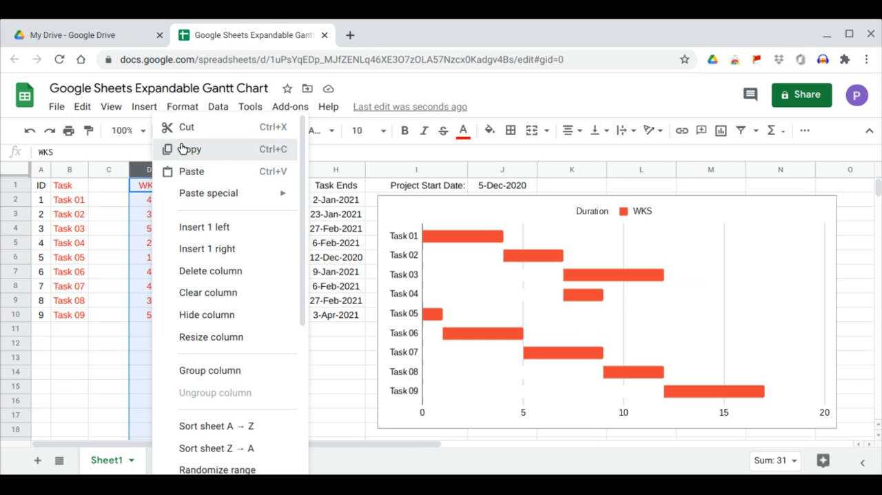
click(182, 148)
right_click(147, 169)
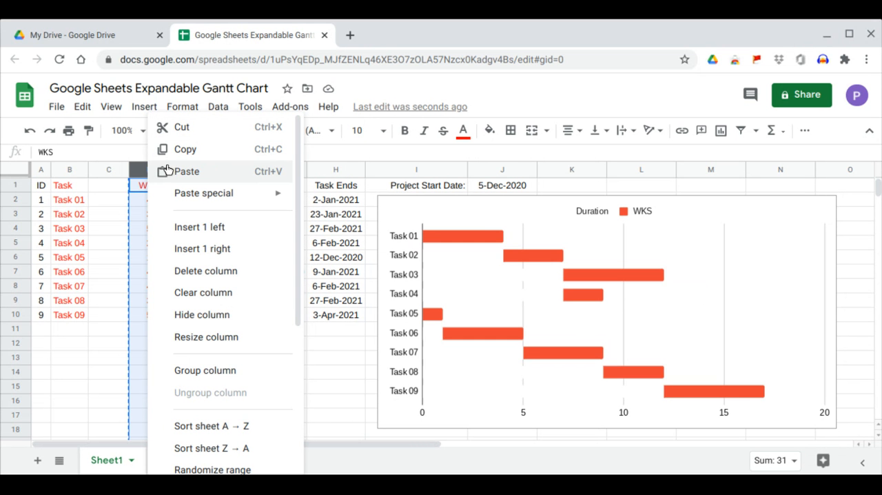
click(177, 177)
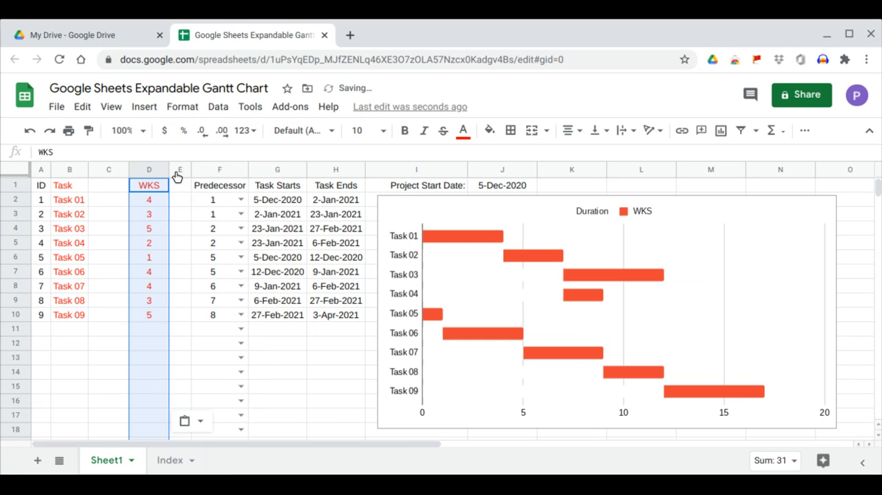
click(315, 316)
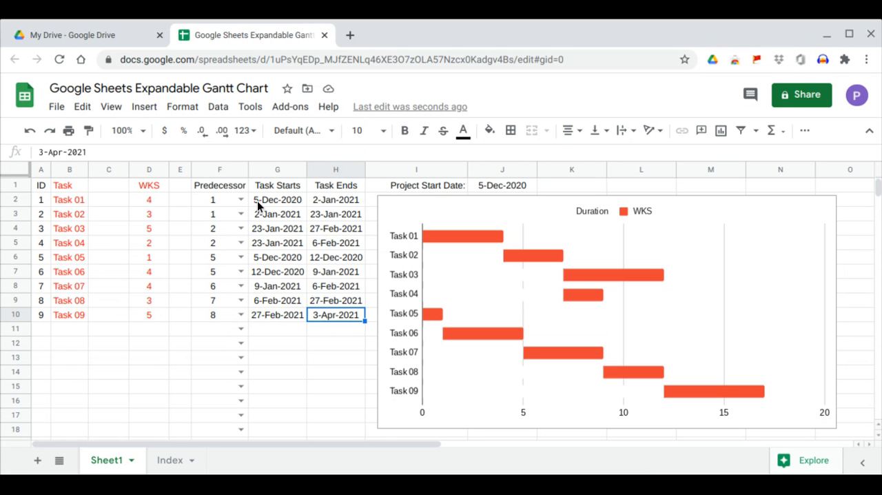
click(219, 199)
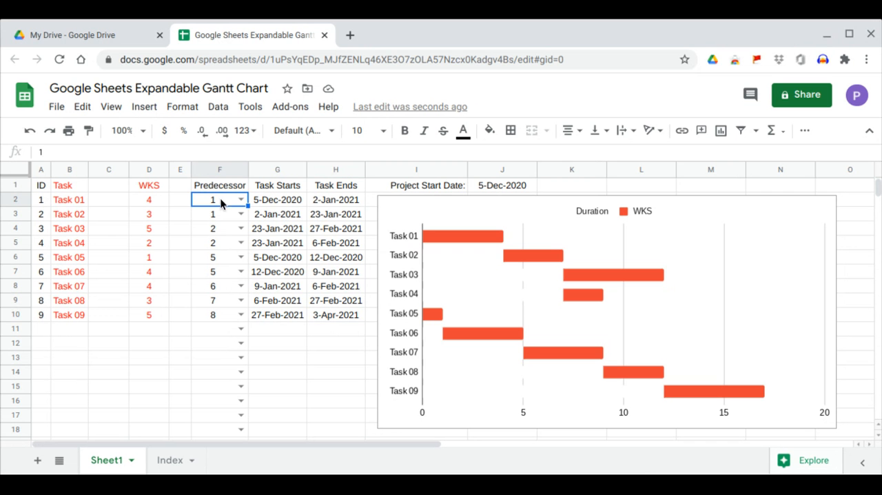